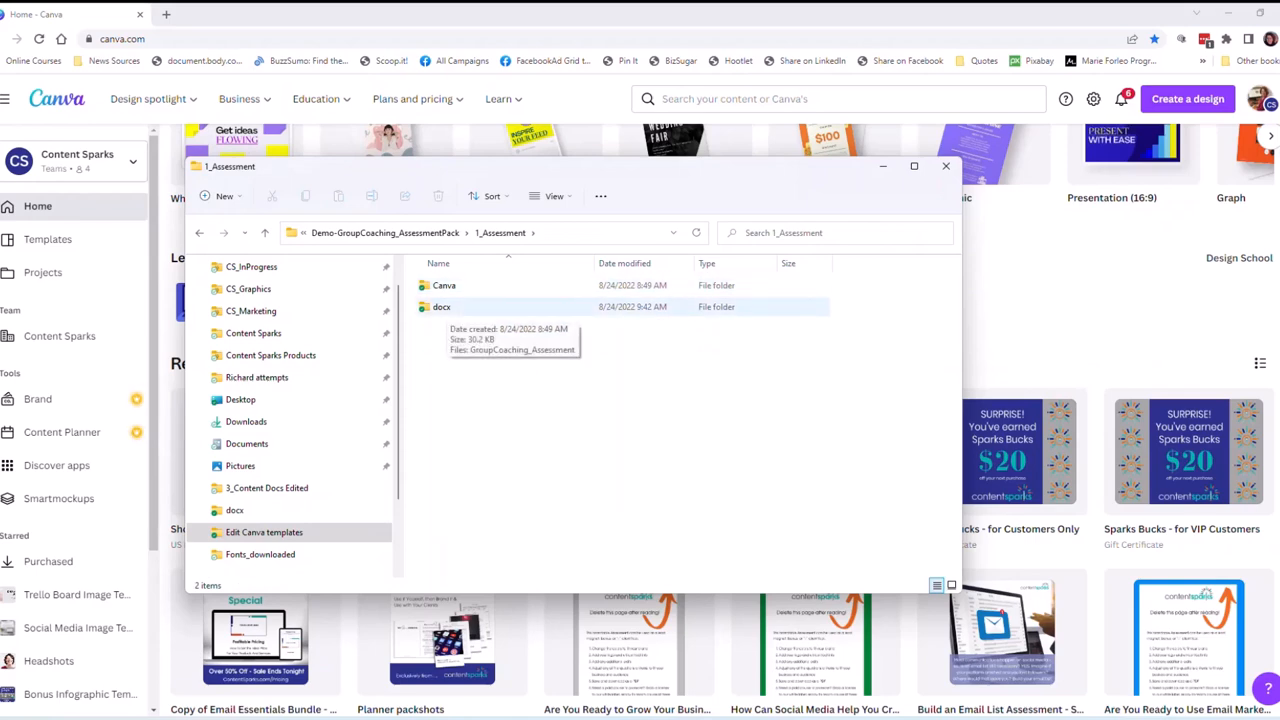
- Open the GroupCoaching_Assessment Word document from the docx folder of 1_Assessment and glance over its first page
double_click(441, 307)
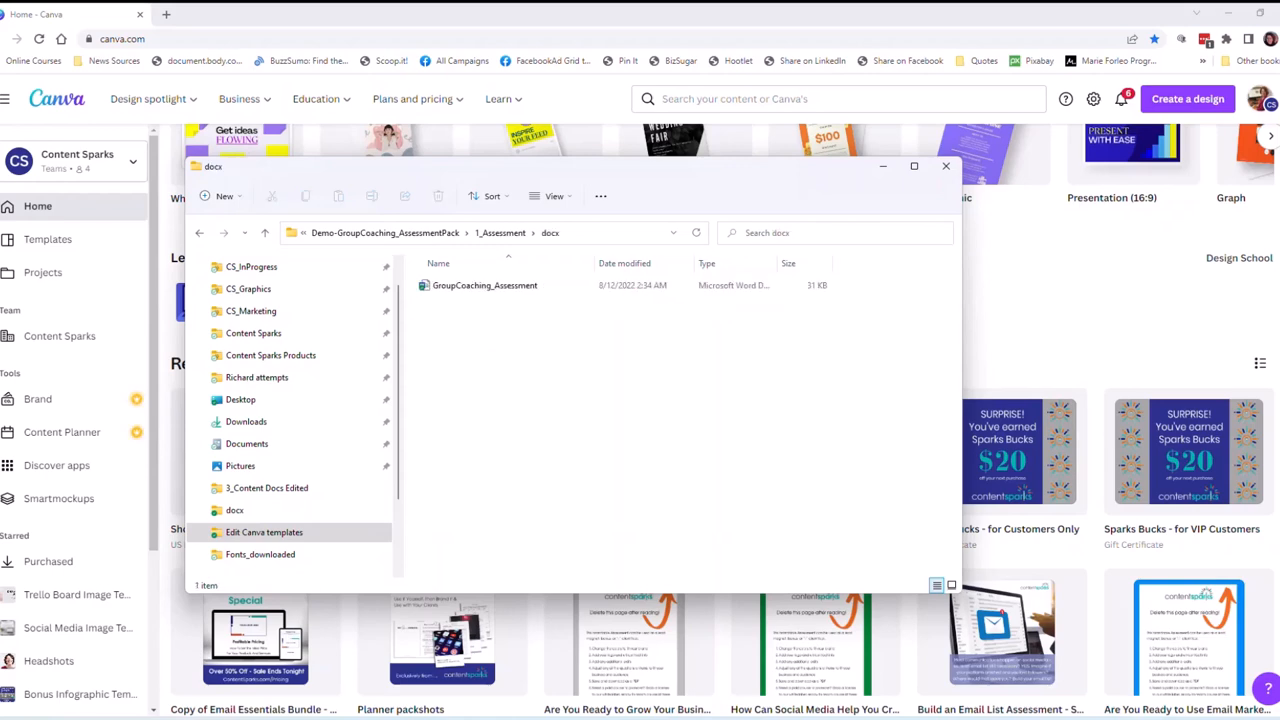
double_click(484, 286)
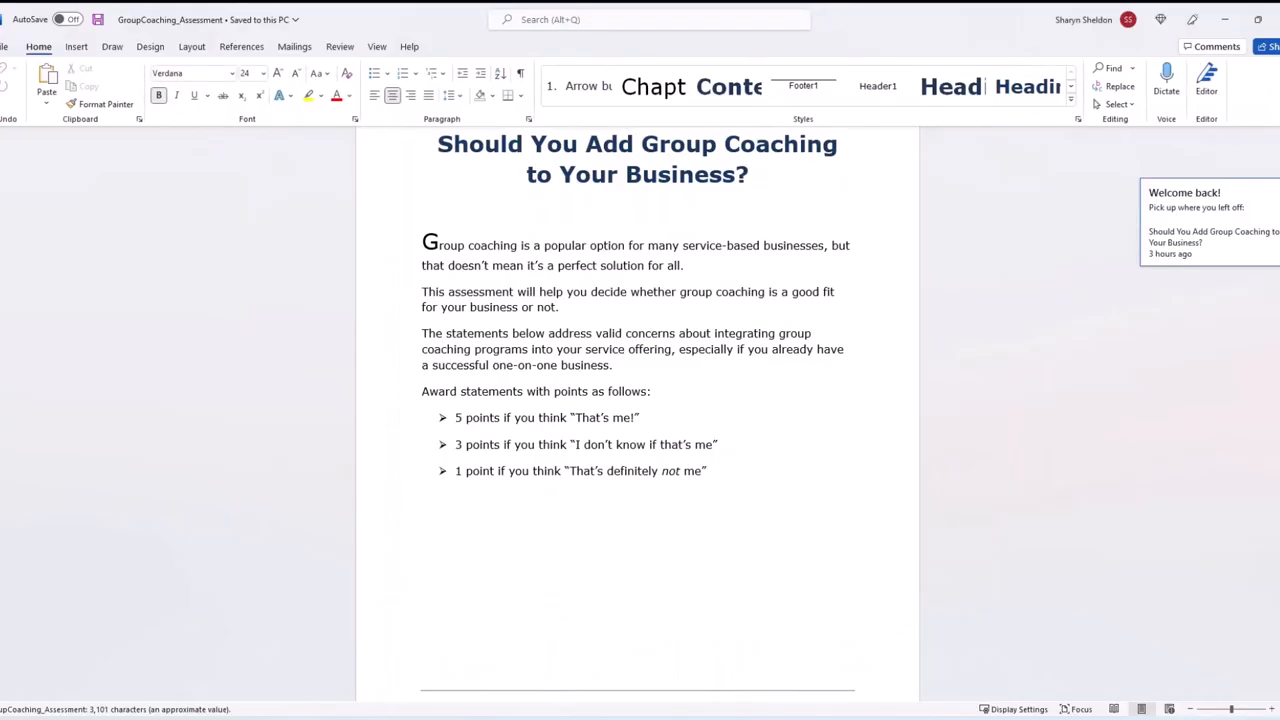
scroll(637, 400, "down", 10)
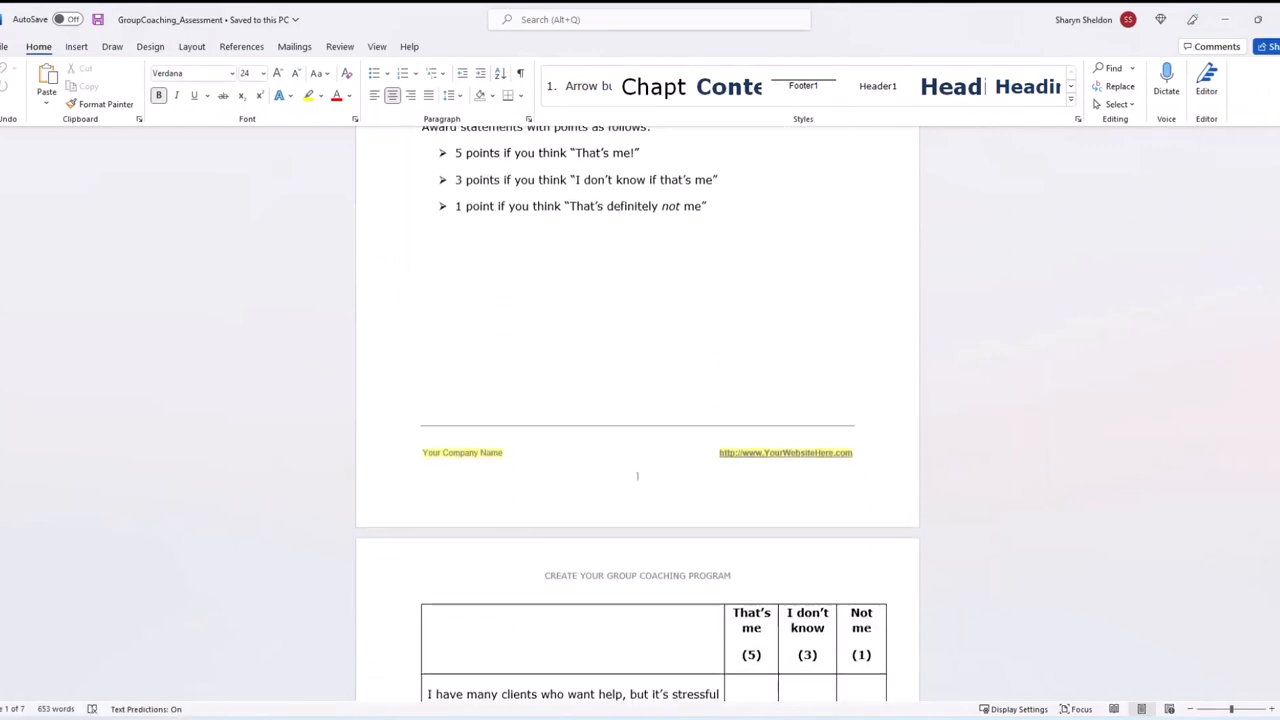
scroll(637, 400, "up", 10)
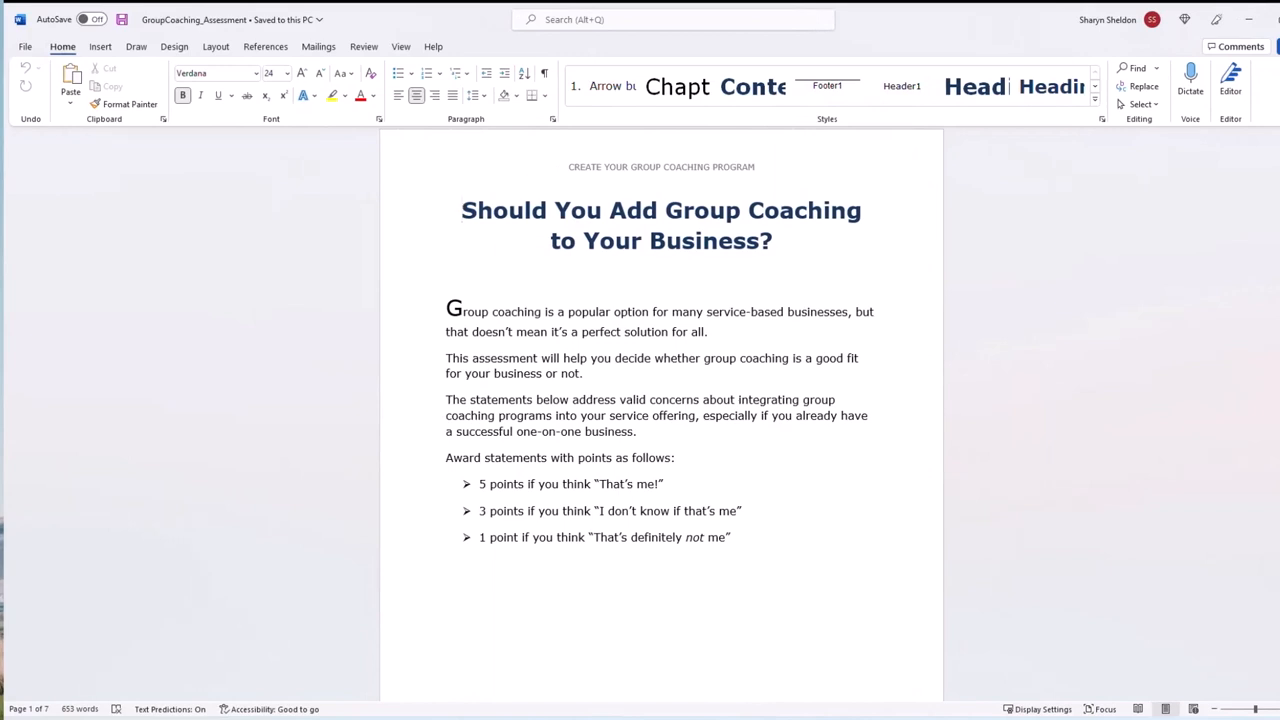
- Review the assessment's introduction, points instructions, statements table and total score section
scroll(661, 596, "down", 4)
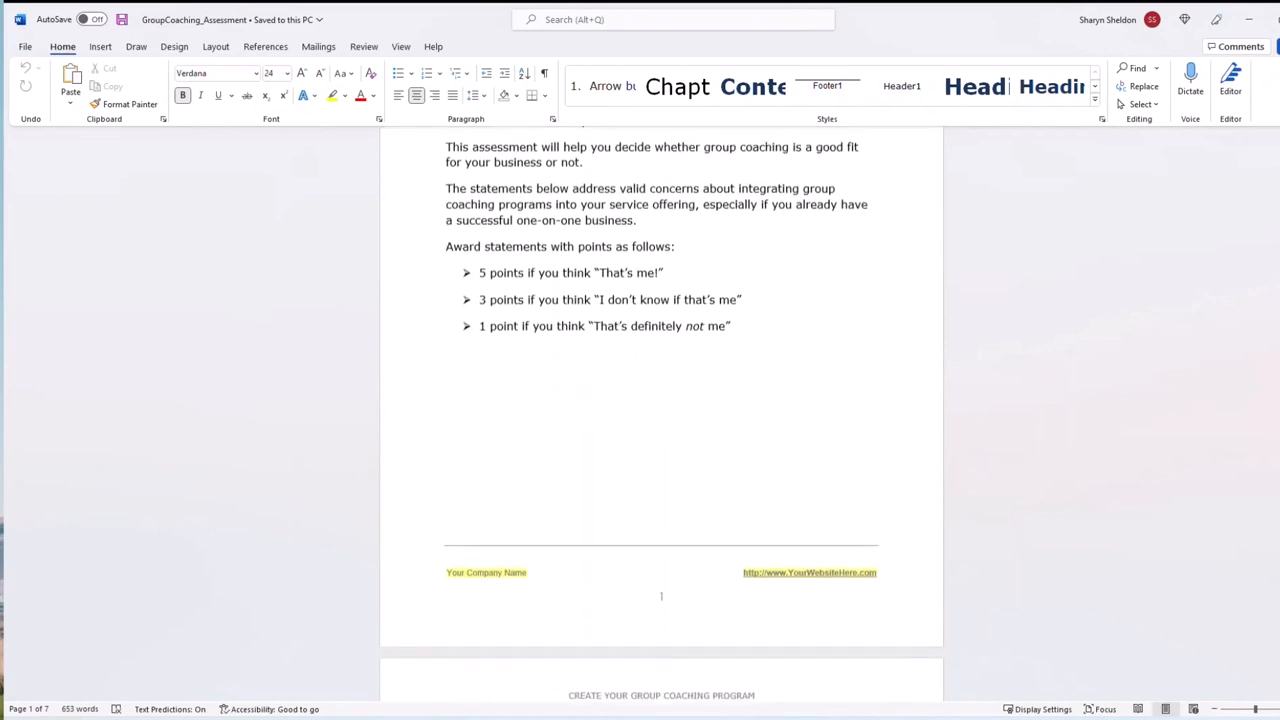
scroll(661, 400, "up", 2)
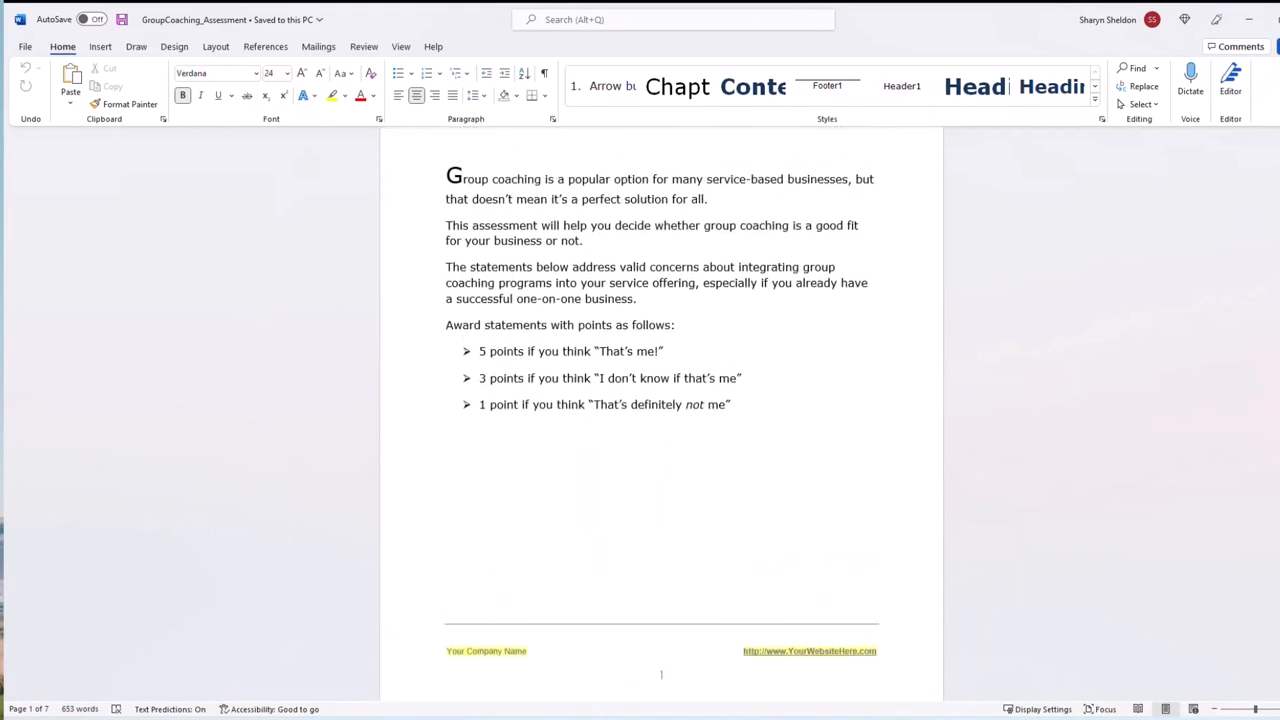
scroll(661, 420, "down", 6)
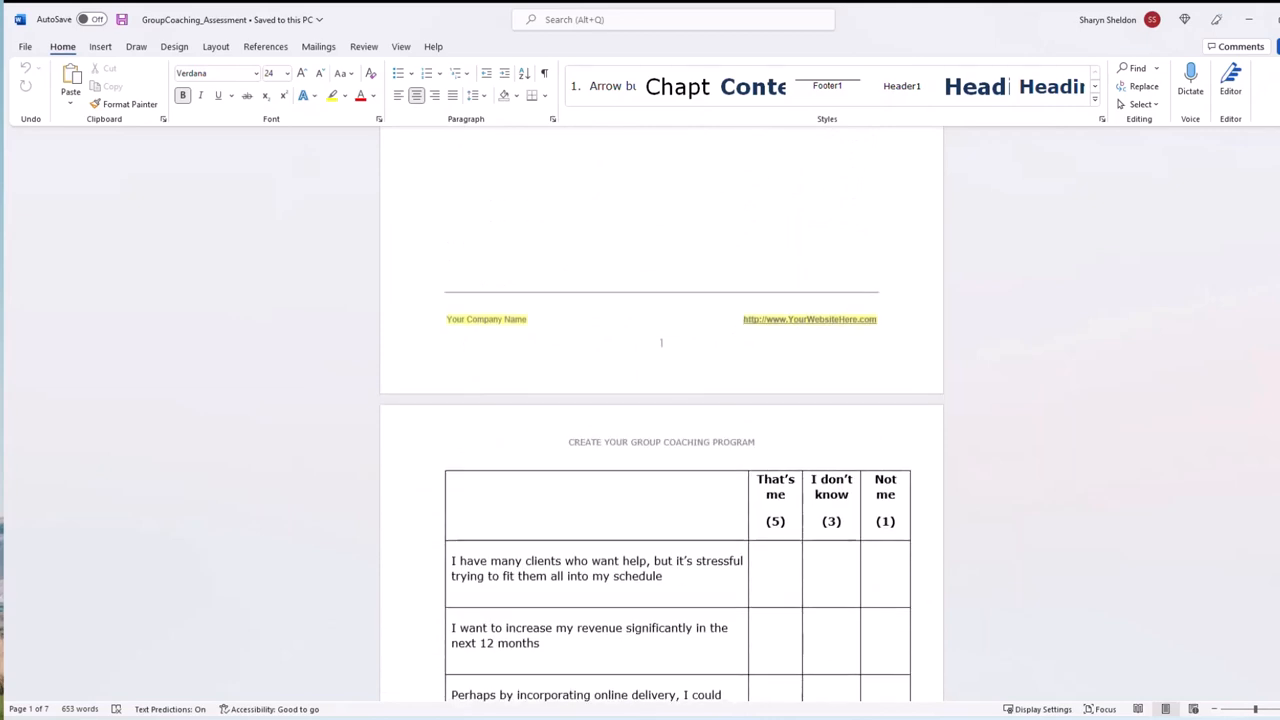
scroll(661, 410, "down", 3)
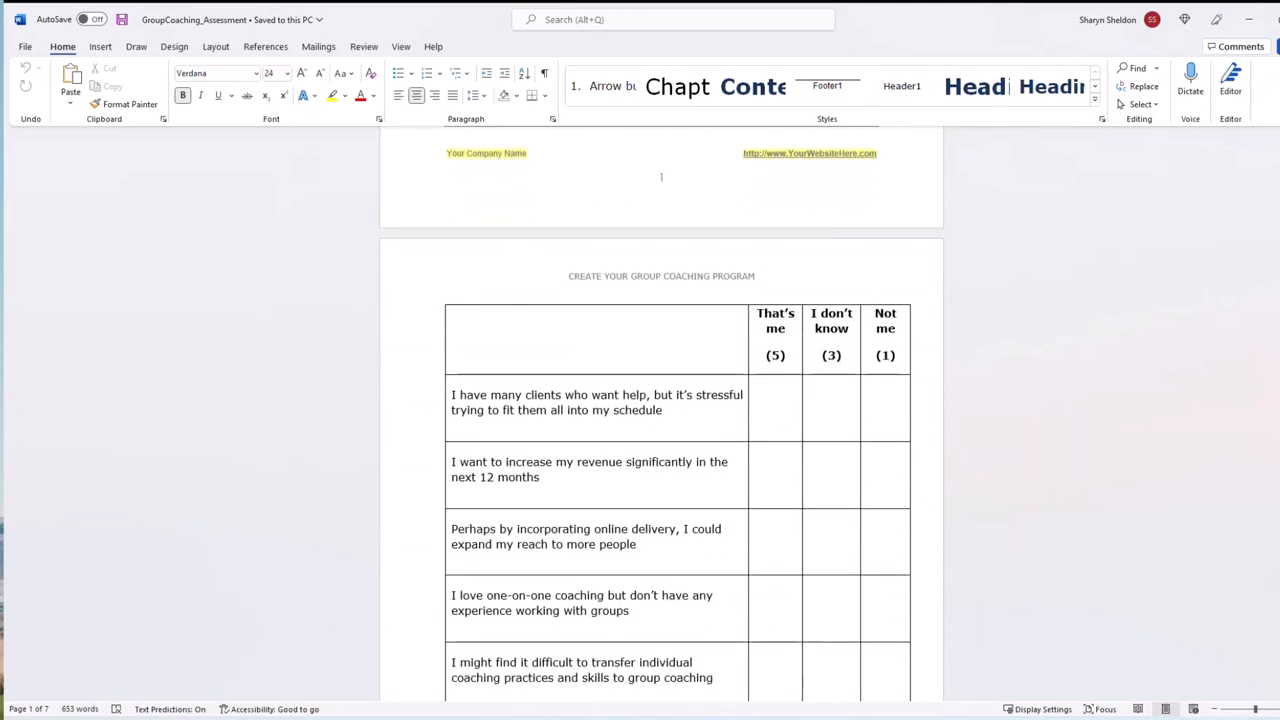
scroll(661, 410, "down", 2)
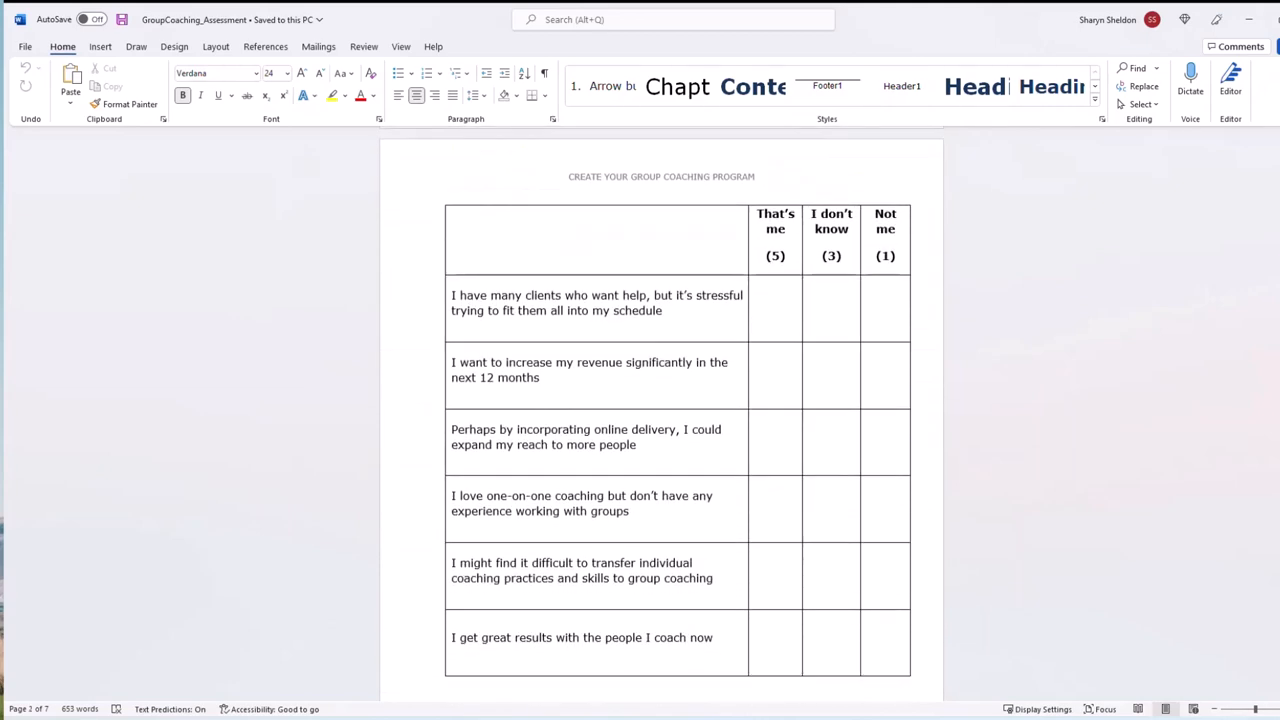
scroll(661, 410, "down", 7)
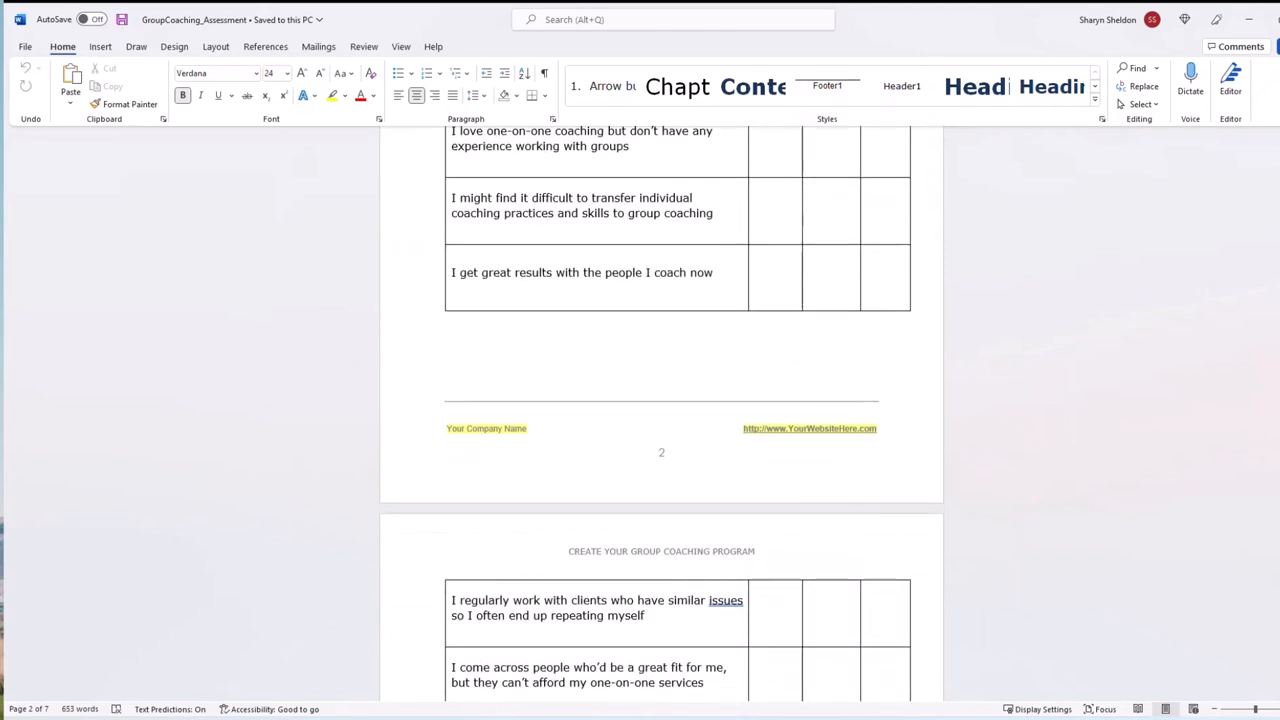
scroll(661, 410, "down", 4)
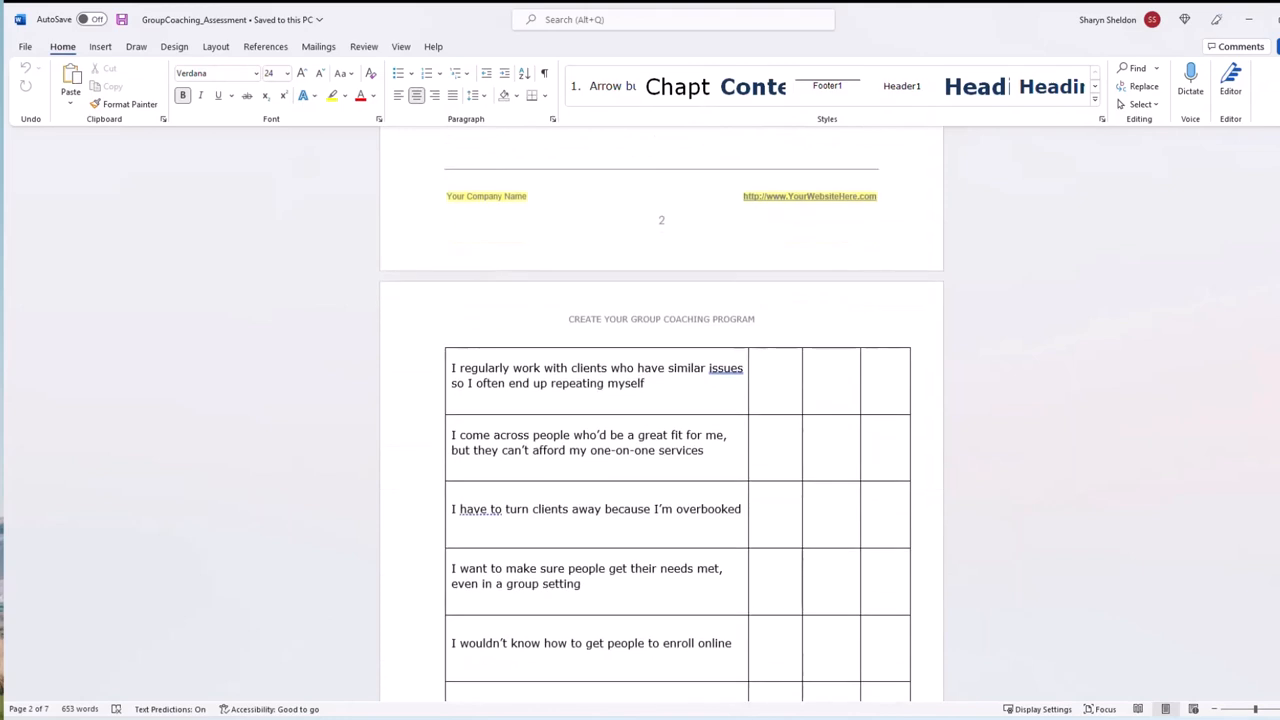
scroll(661, 410, "down", 7)
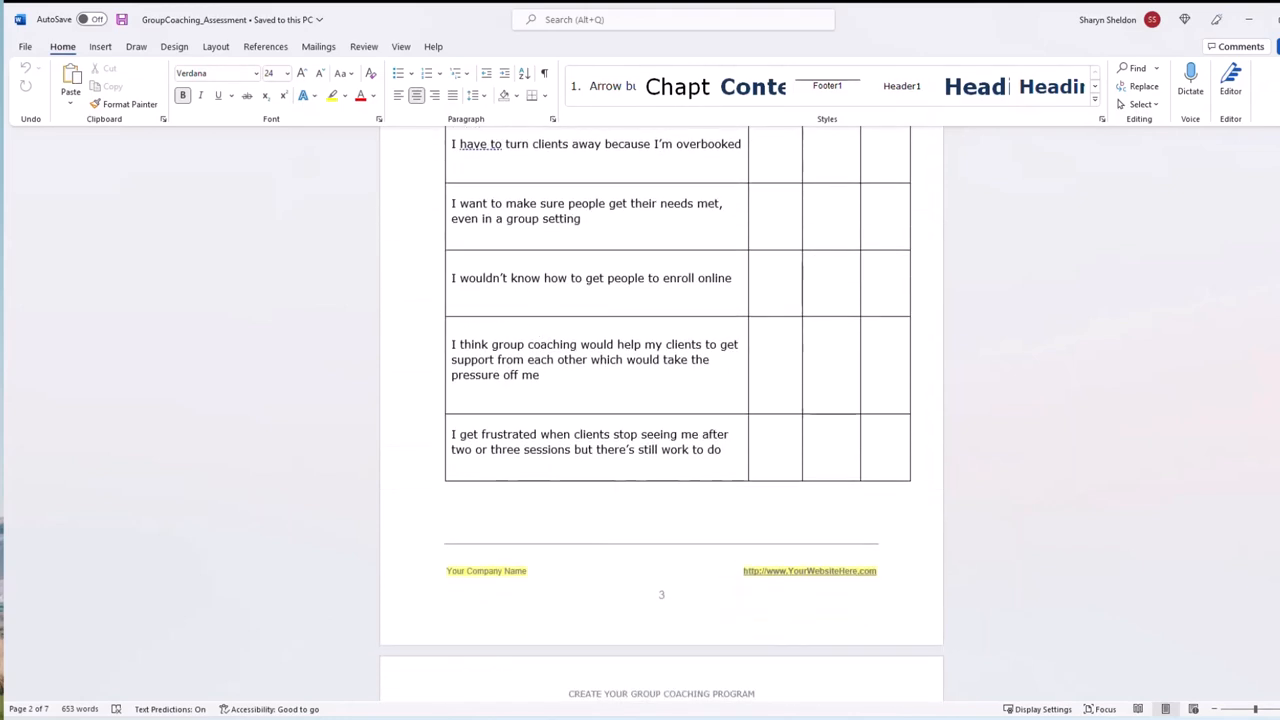
scroll(661, 410, "down", 8)
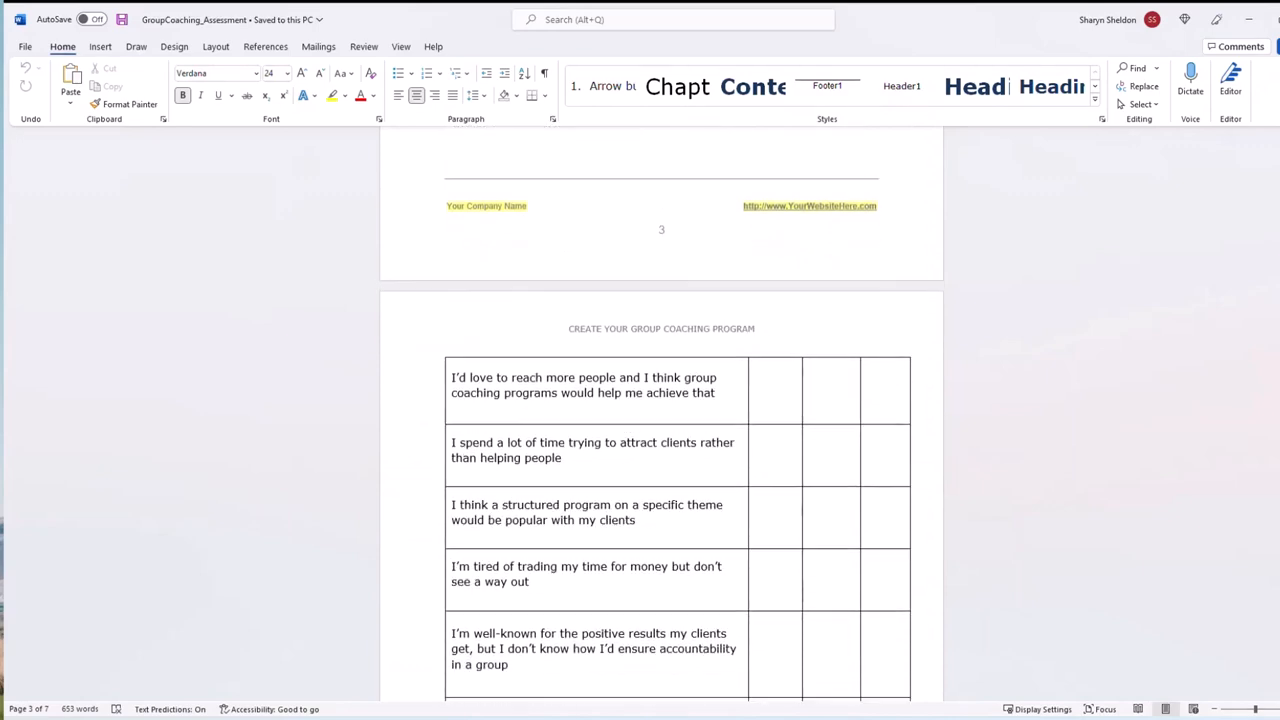
scroll(661, 410, "down", 10)
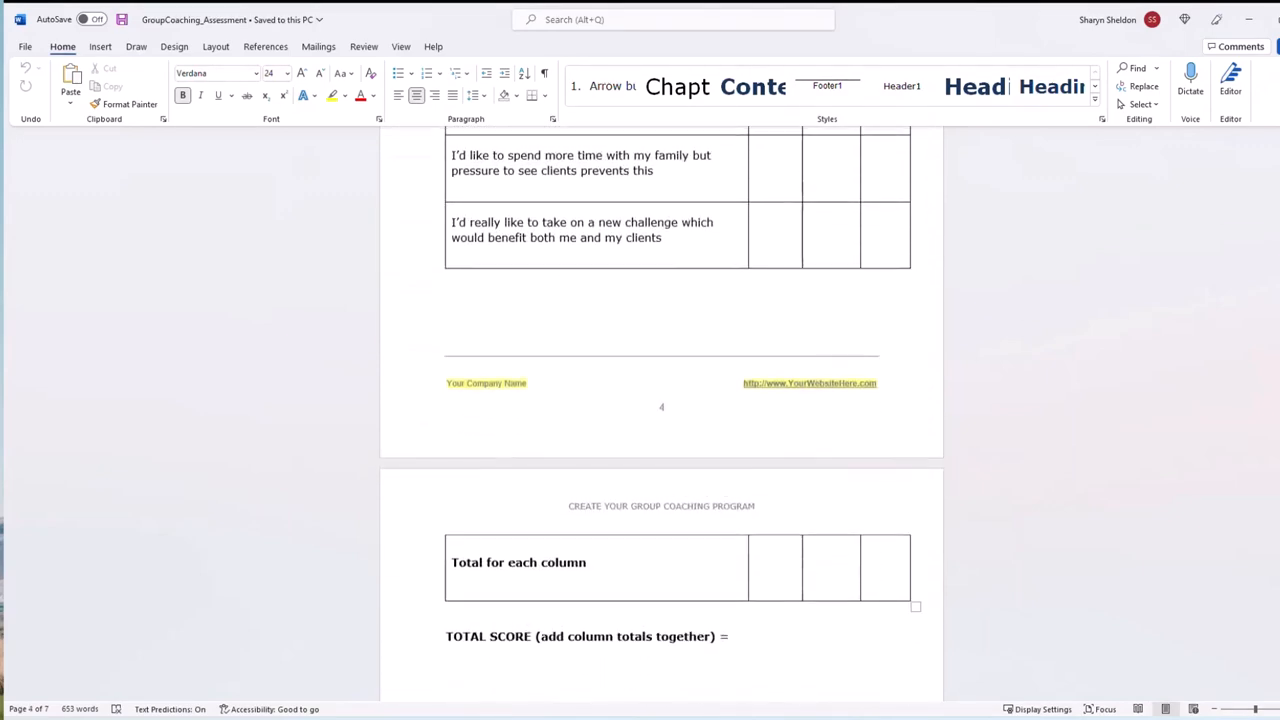
scroll(438, 470, "down", 4)
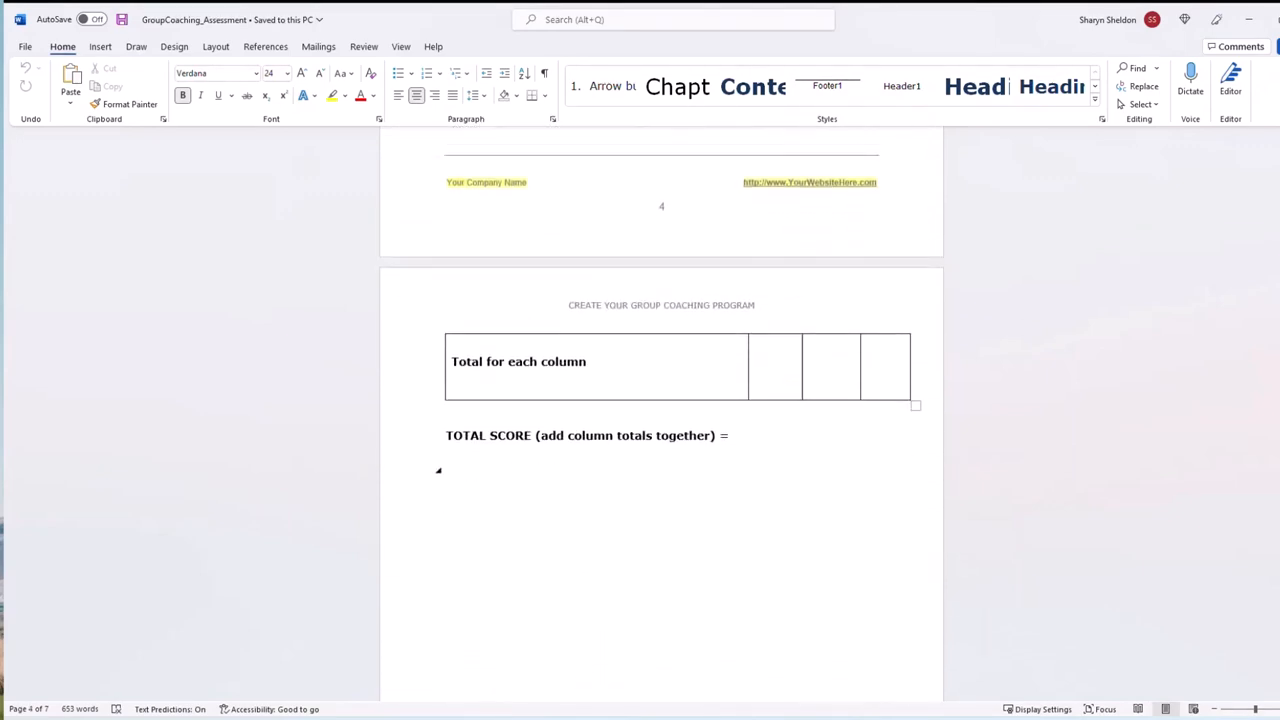
scroll(661, 410, "down", 4)
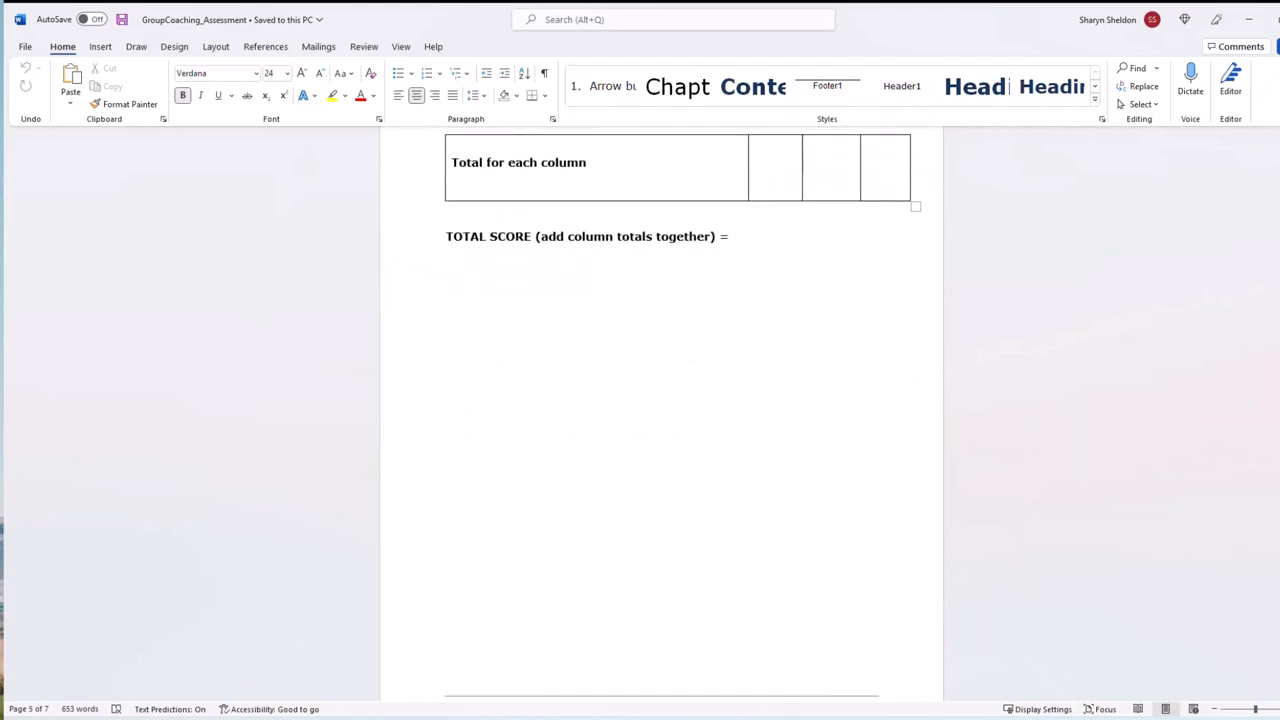
- Read the score explanations through the last page, and return to the start of the assessment
scroll(661, 410, "down", 9)
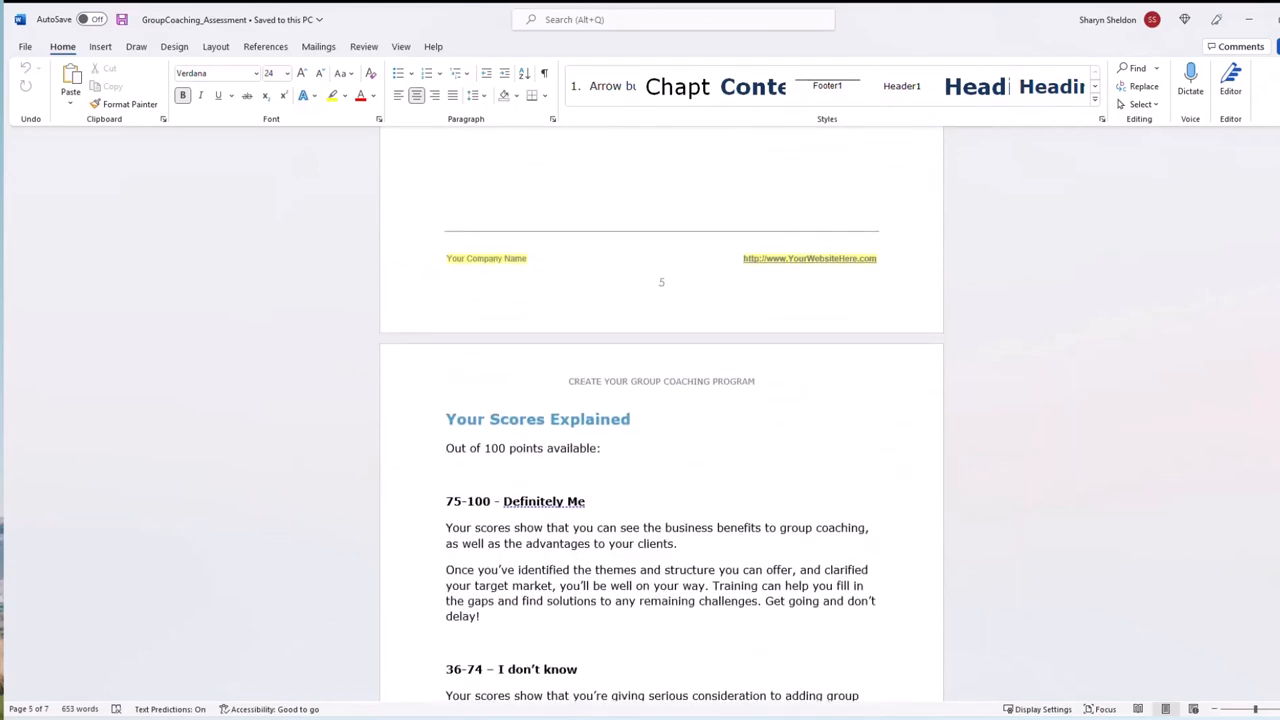
scroll(661, 410, "down", 7)
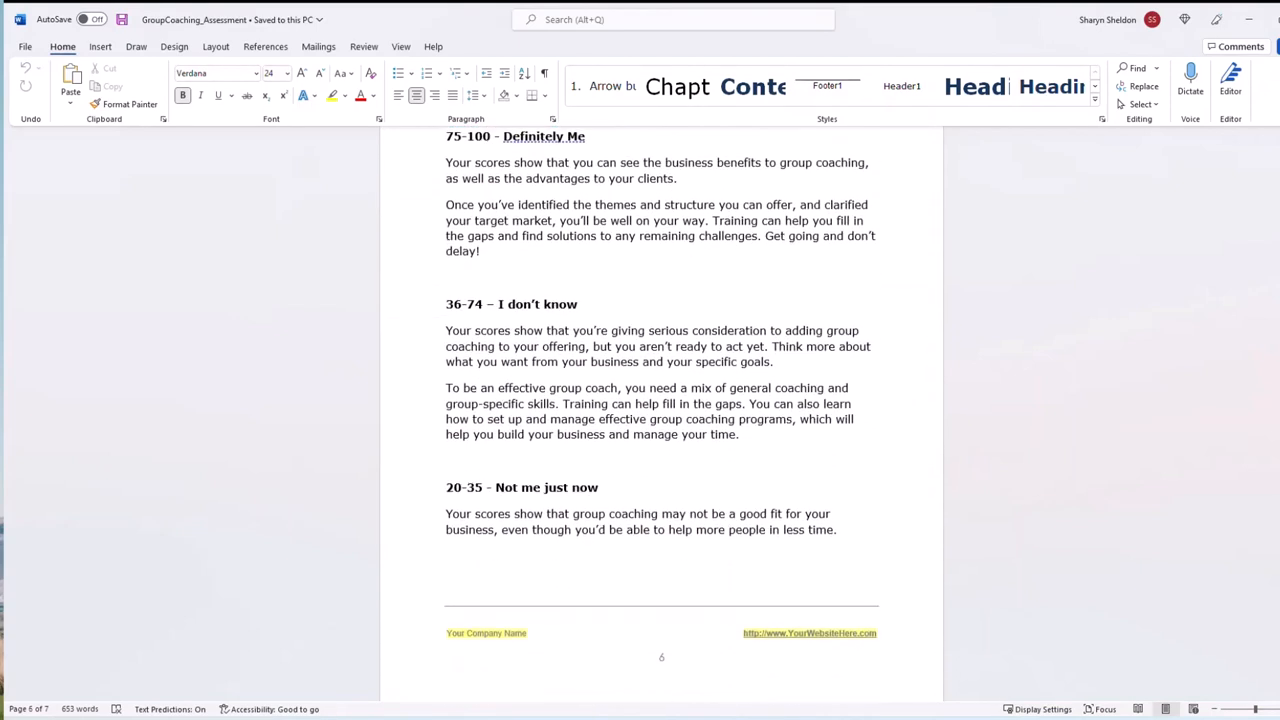
scroll(661, 410, "down", 9)
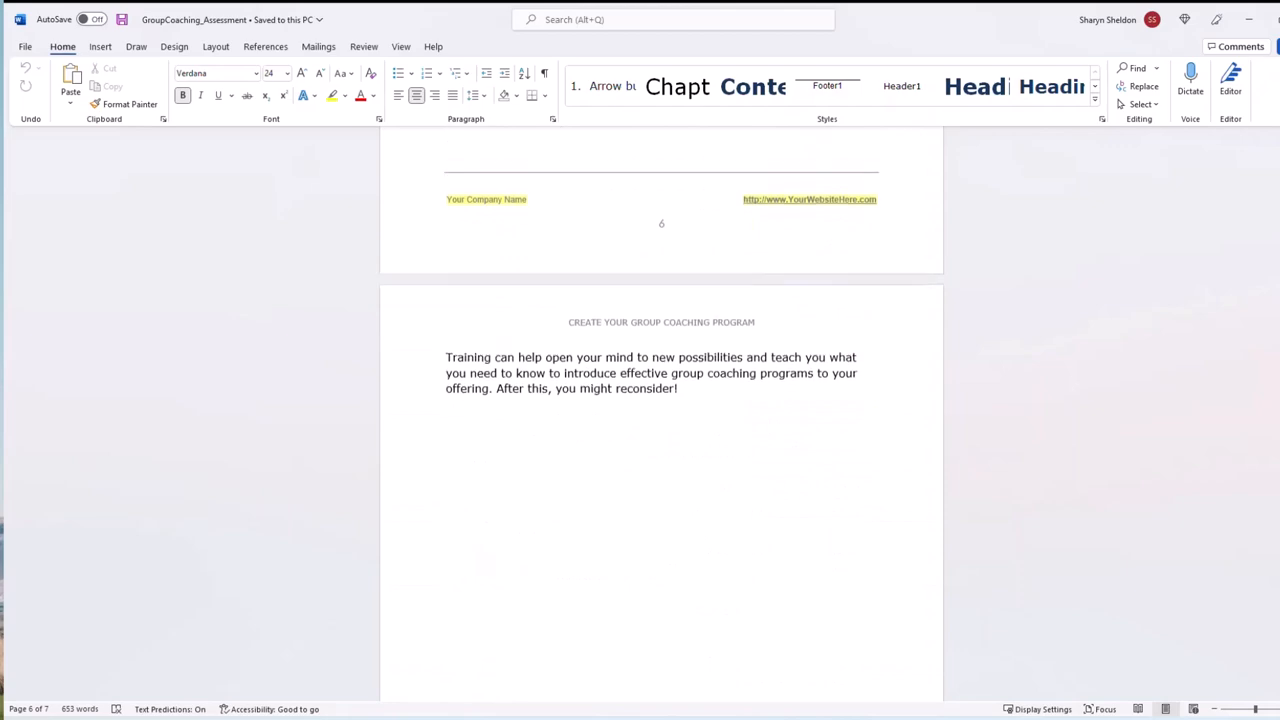
scroll(661, 410, "up", 20)
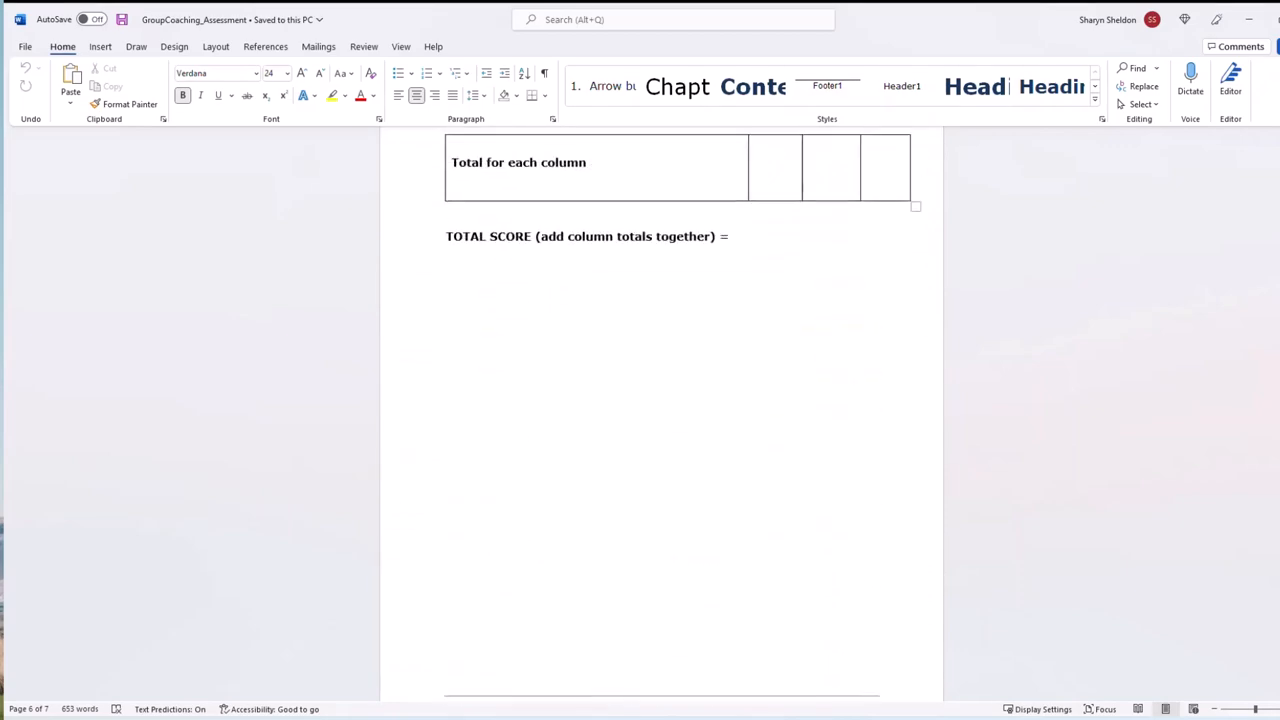
scroll(661, 410, "up", 15)
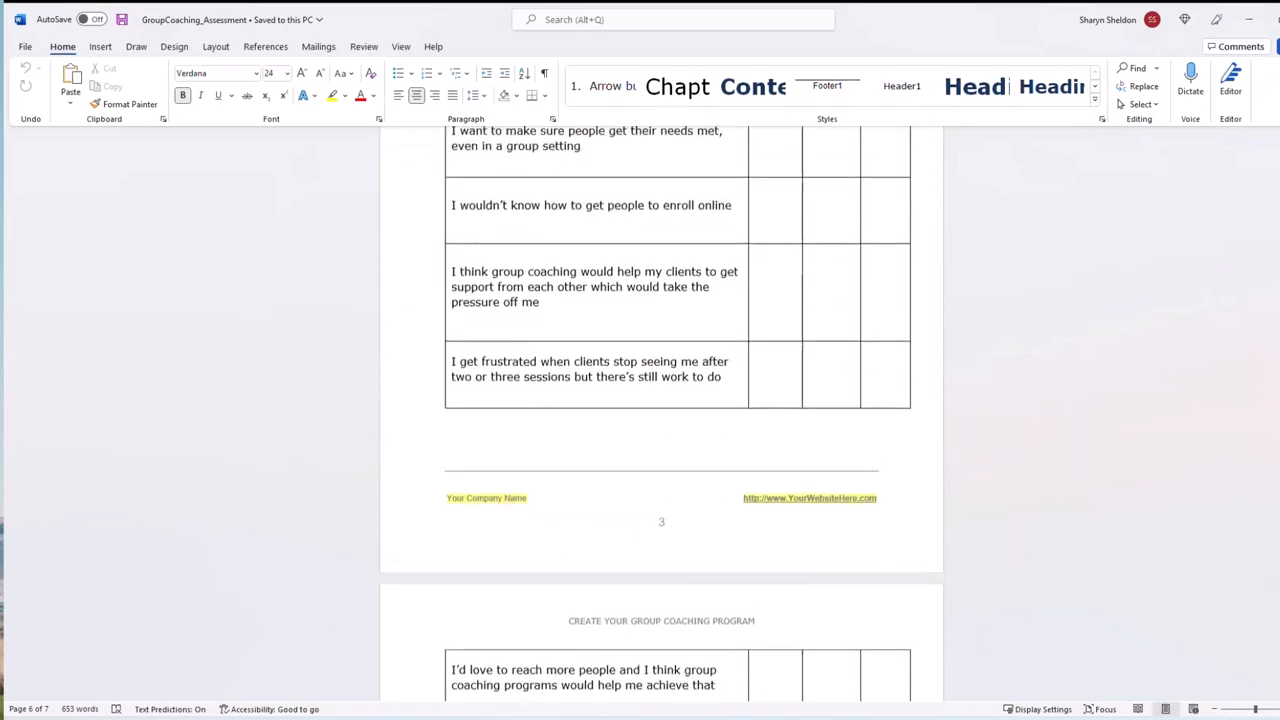
scroll(661, 410, "up", 15)
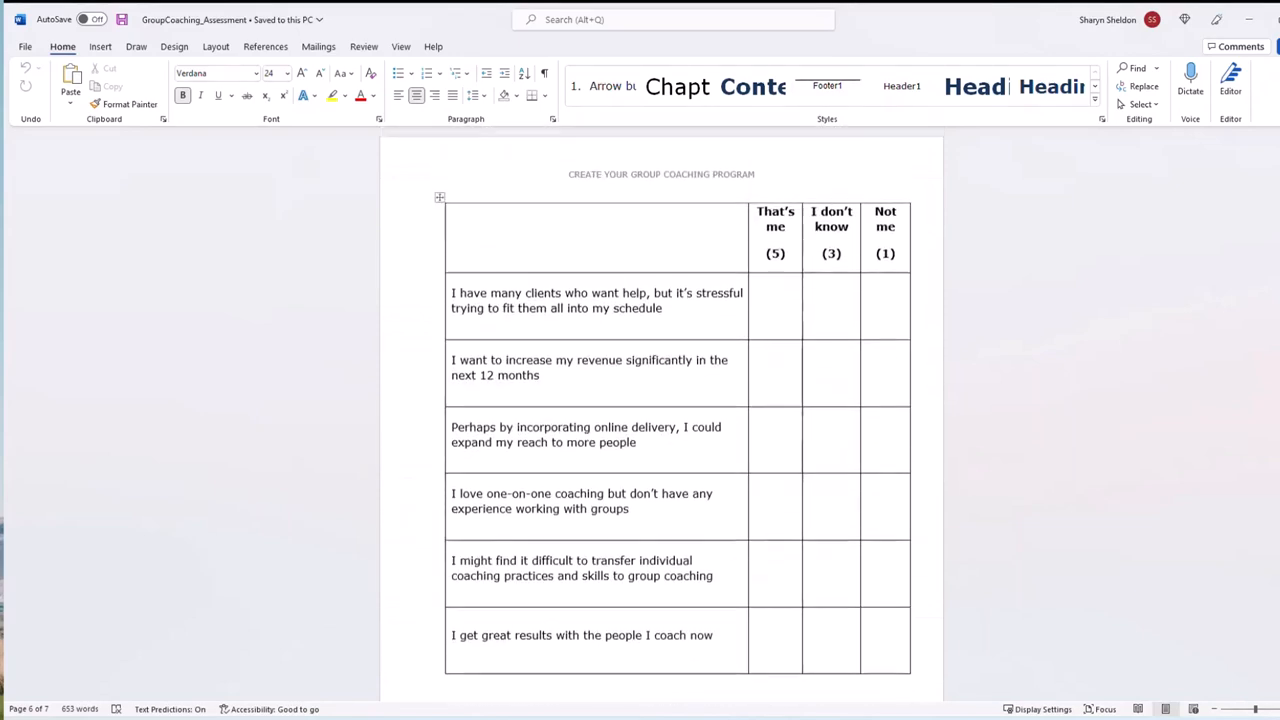
scroll(661, 410, "up", 10)
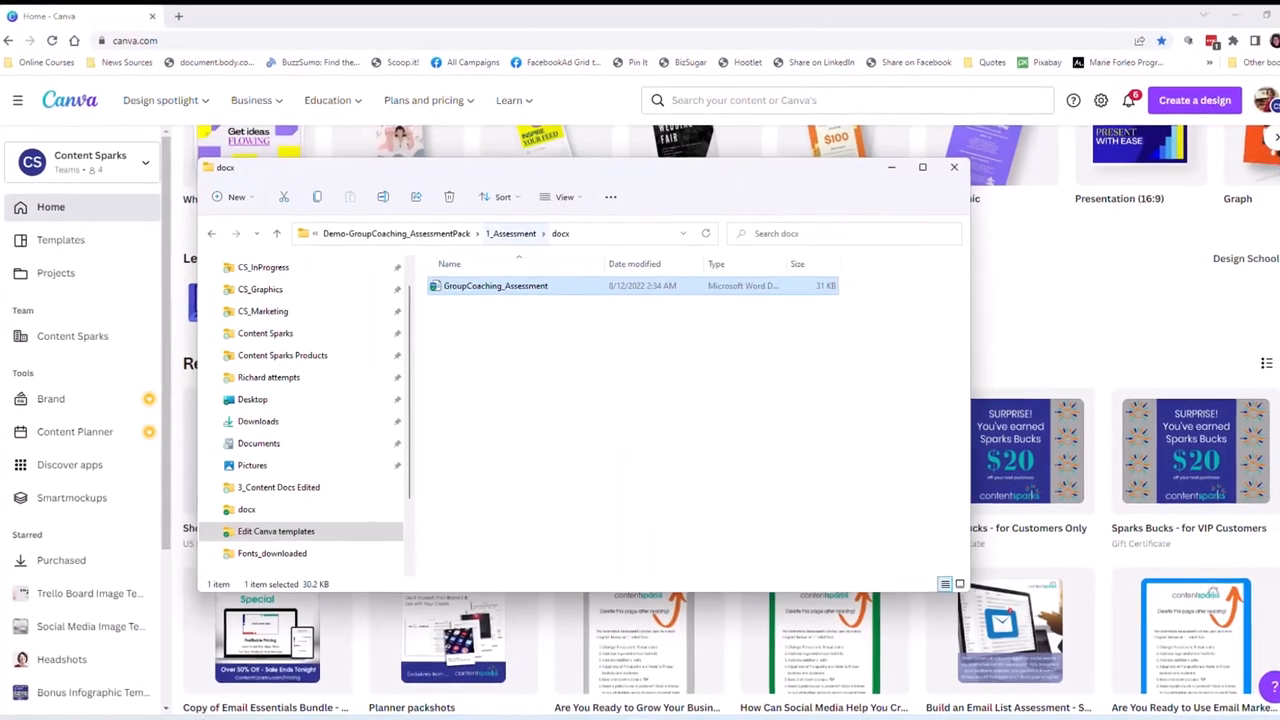
- Return to the assessment pack folder and open the GroupCoaching_AssessmentLink&Instructions PDF from the Canva folder inside 1_Assessment
left_click(396, 233)
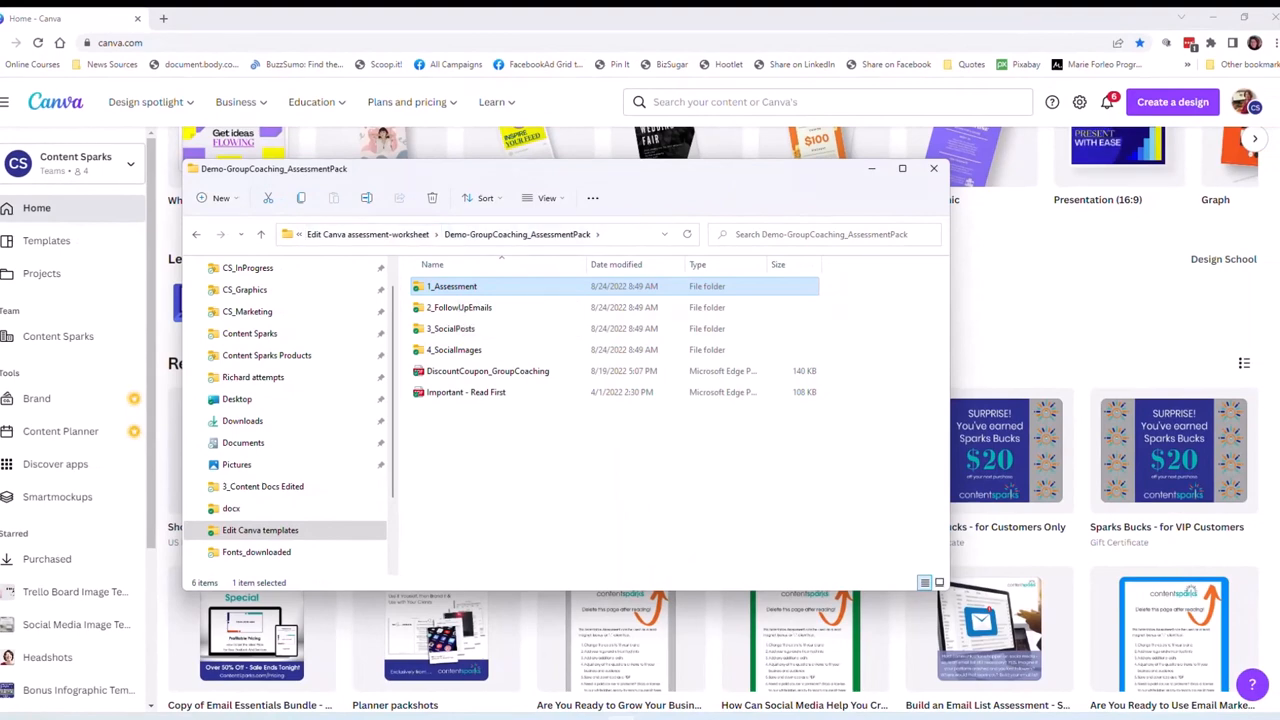
double_click(452, 286)
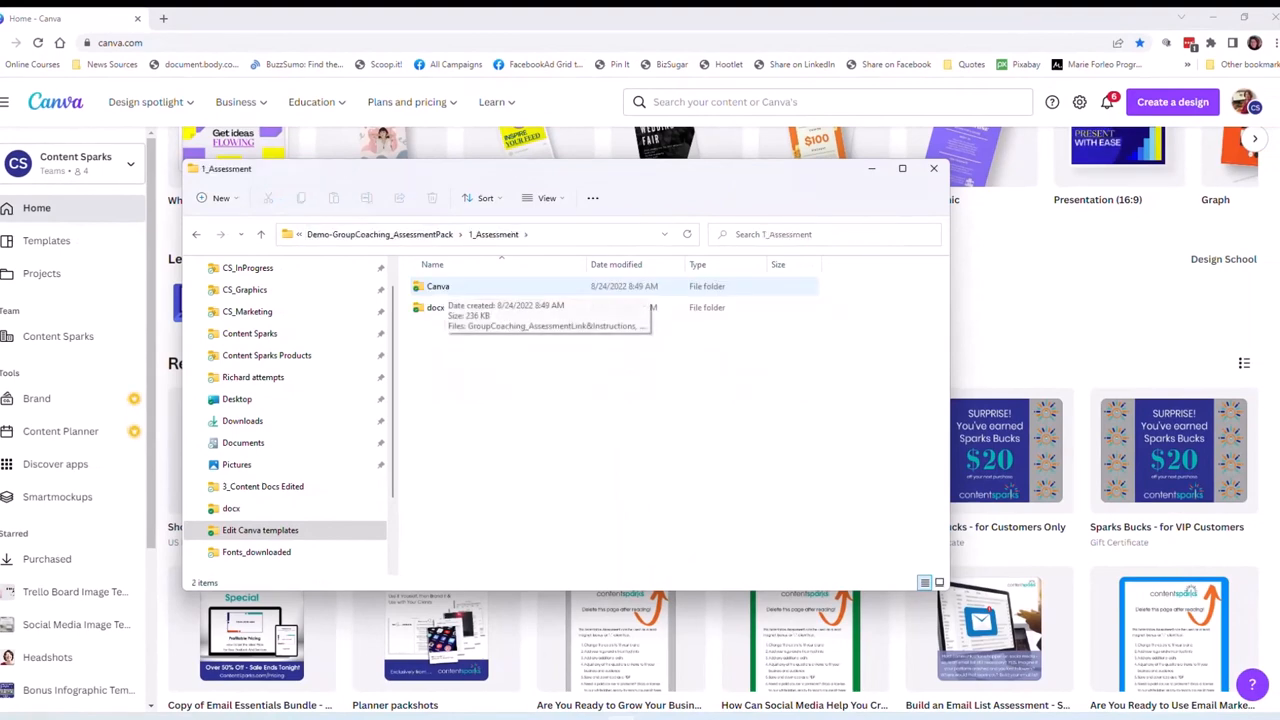
double_click(450, 287)
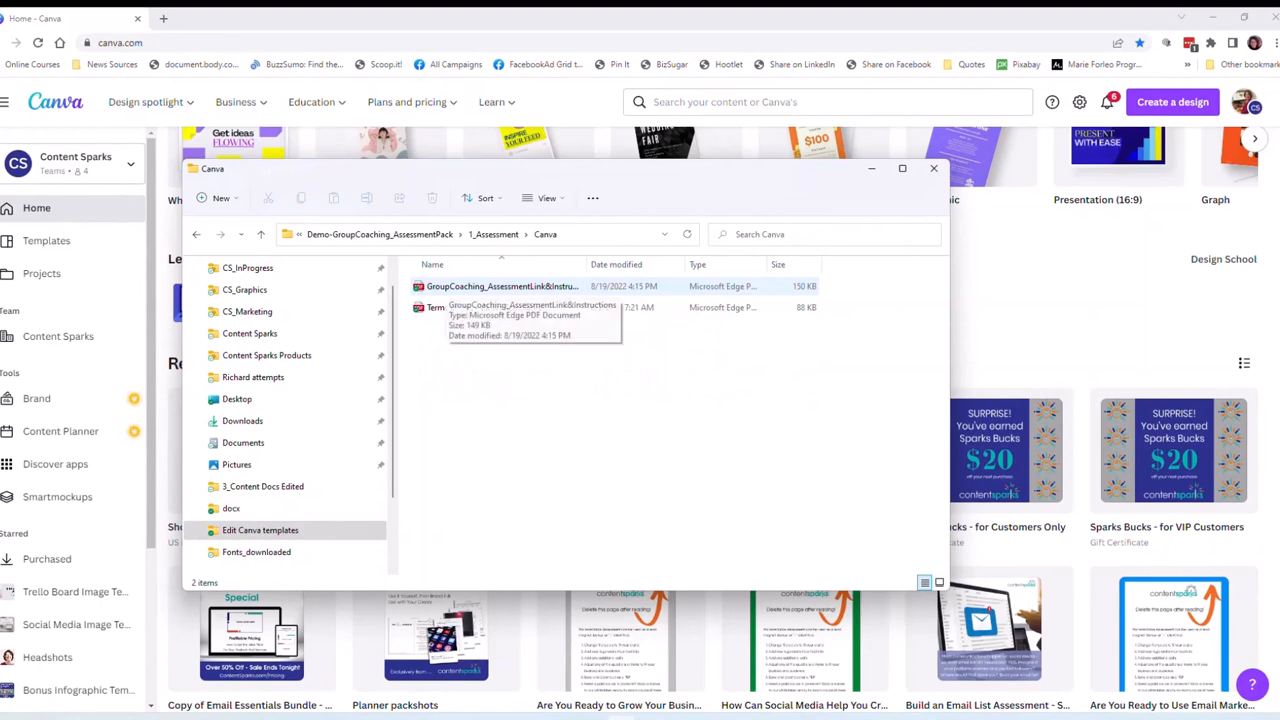
double_click(450, 287)
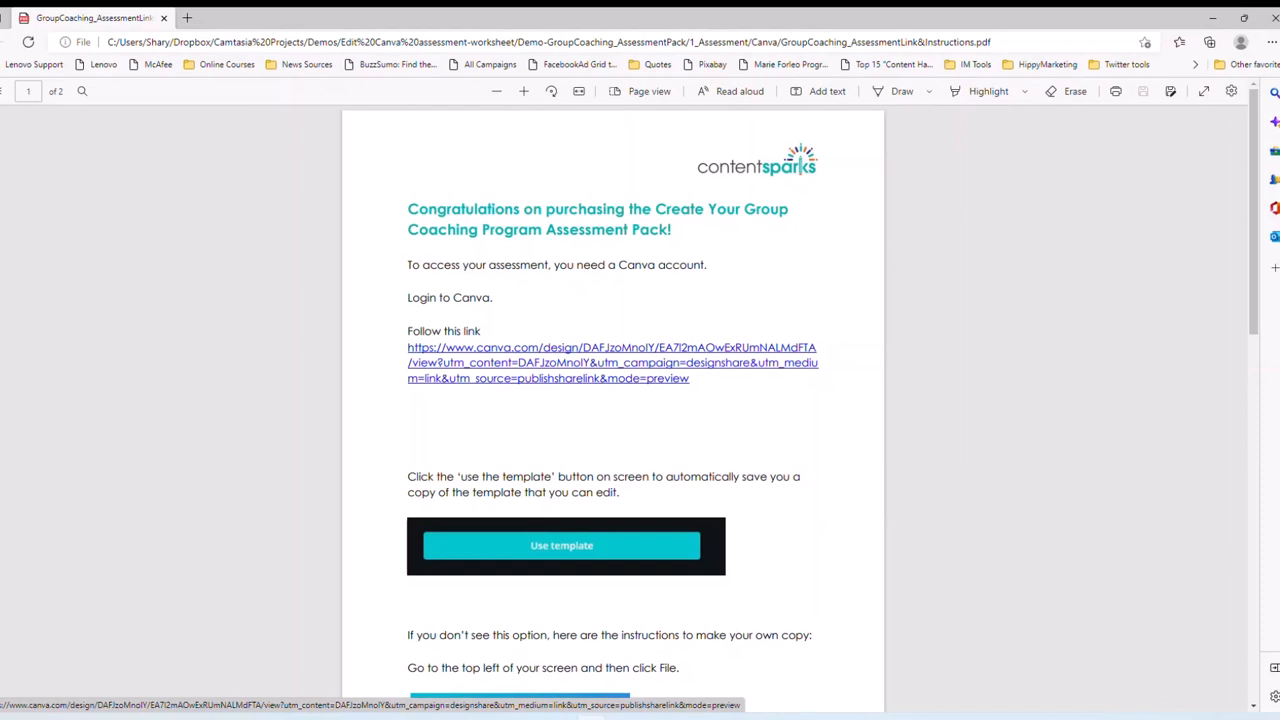
- Copy the Canva template link from the instructions PDF, switch to the Canva window in Chrome and load the link there
right_click(500, 368)
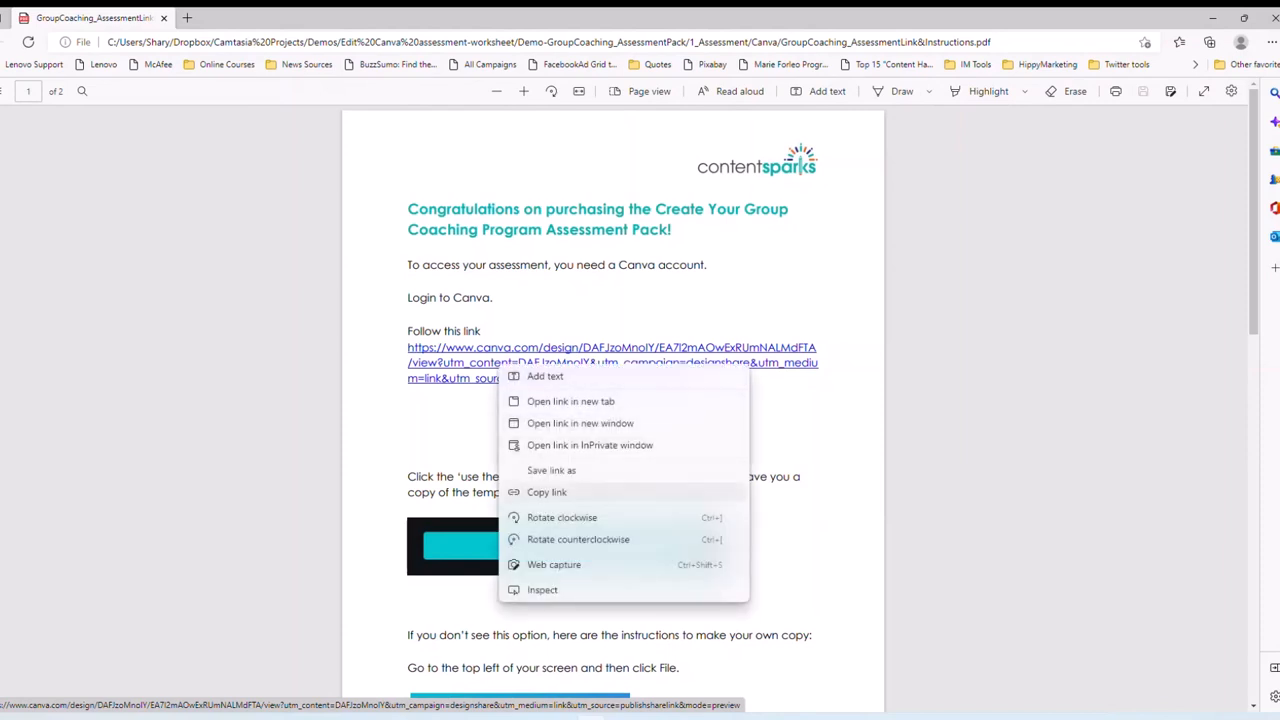
left_click(547, 492)
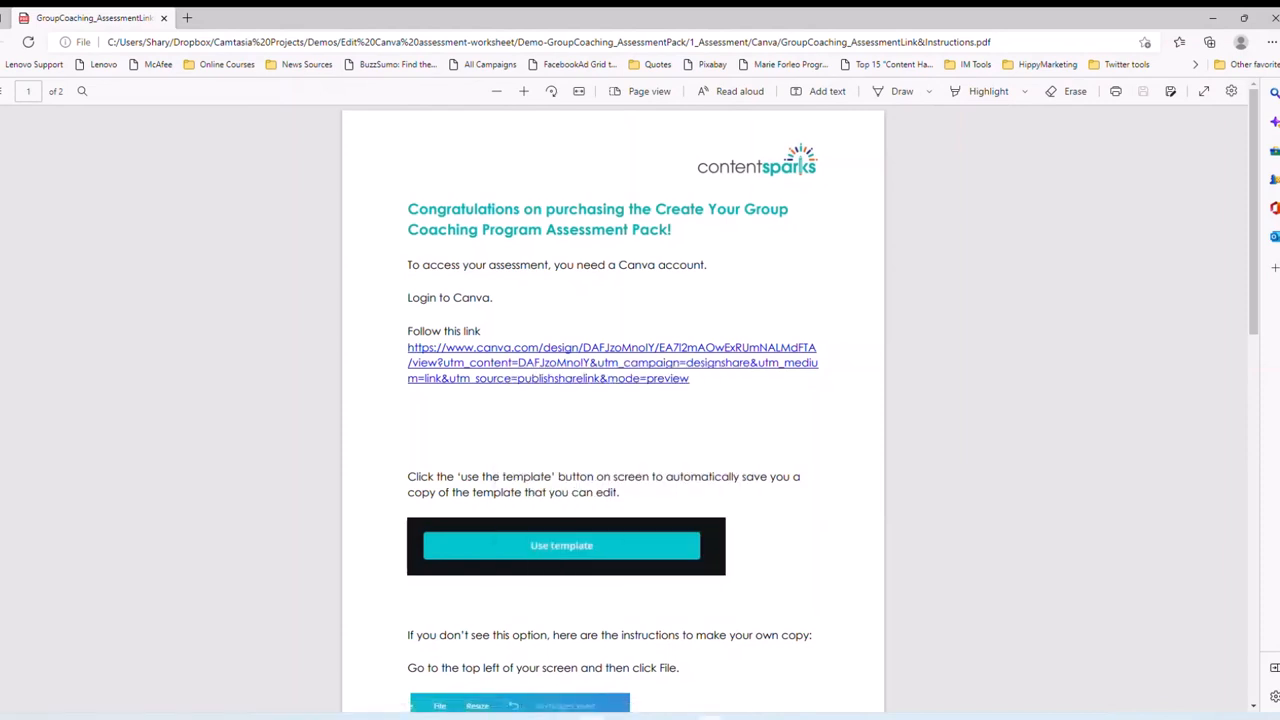
mouse_move(710, 718)
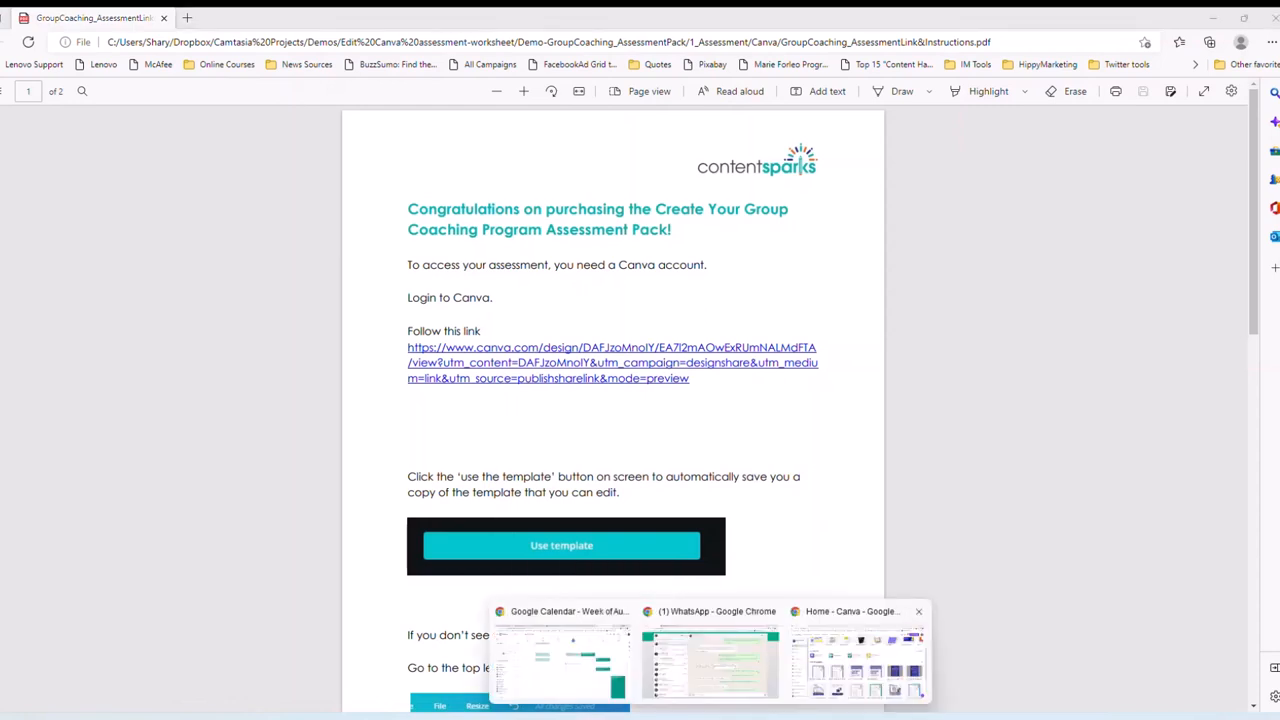
left_click(857, 660)
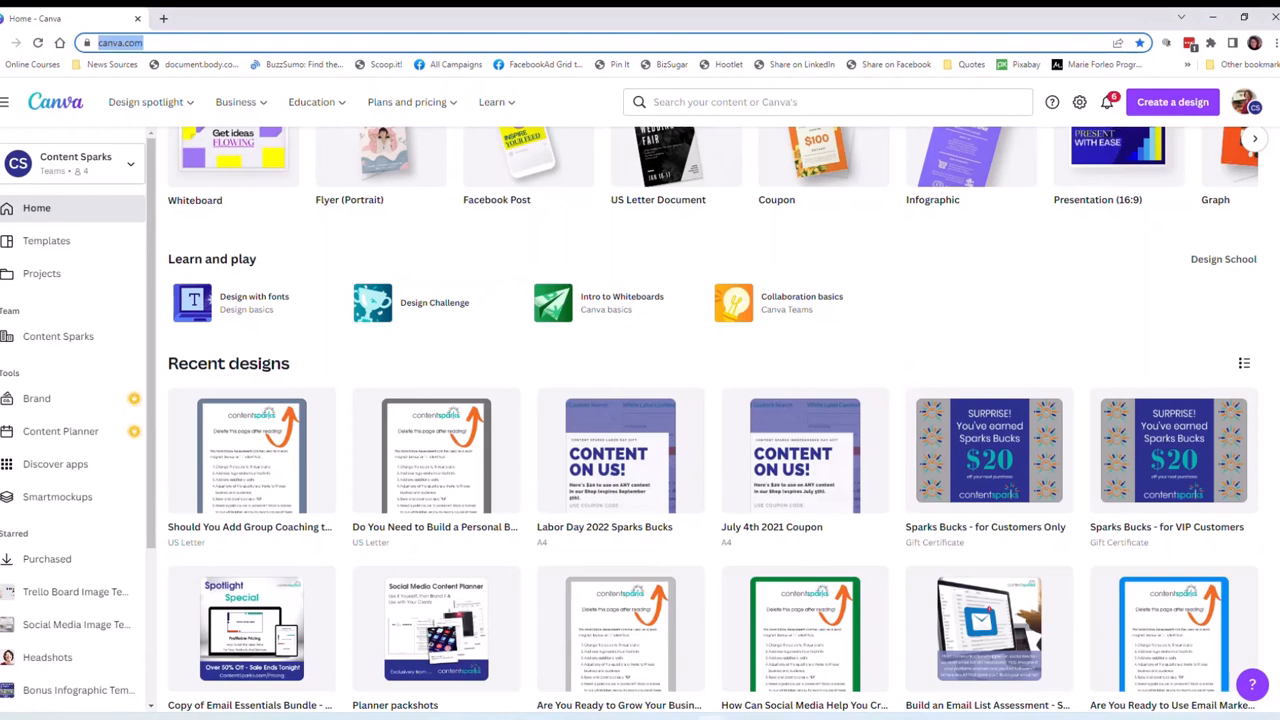
mouse_move(145, 101)
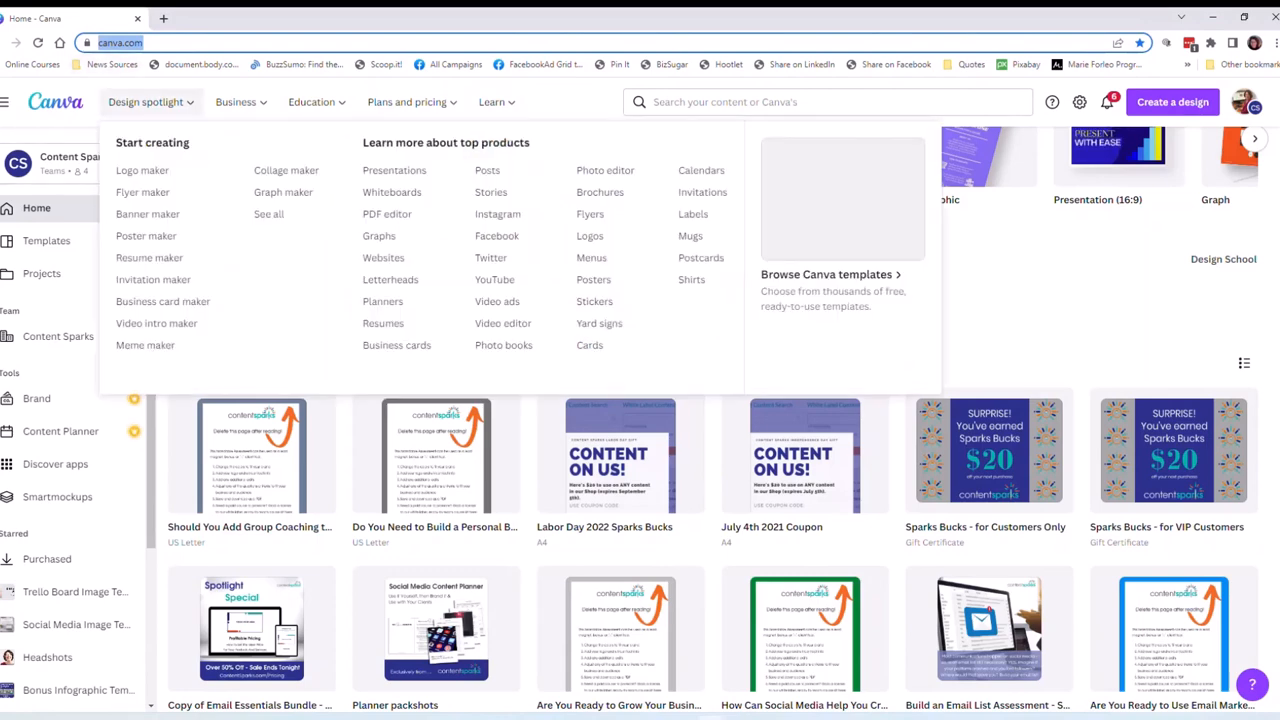
key("ctrl+v")
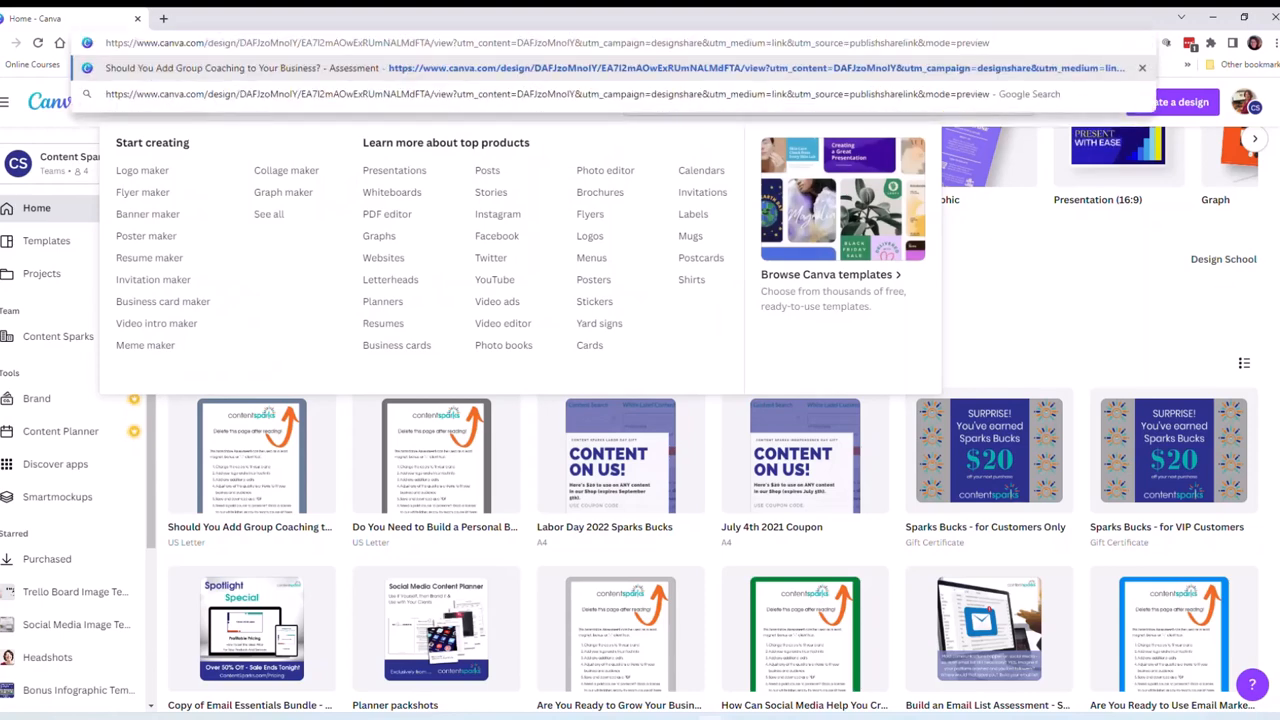
key("Return")
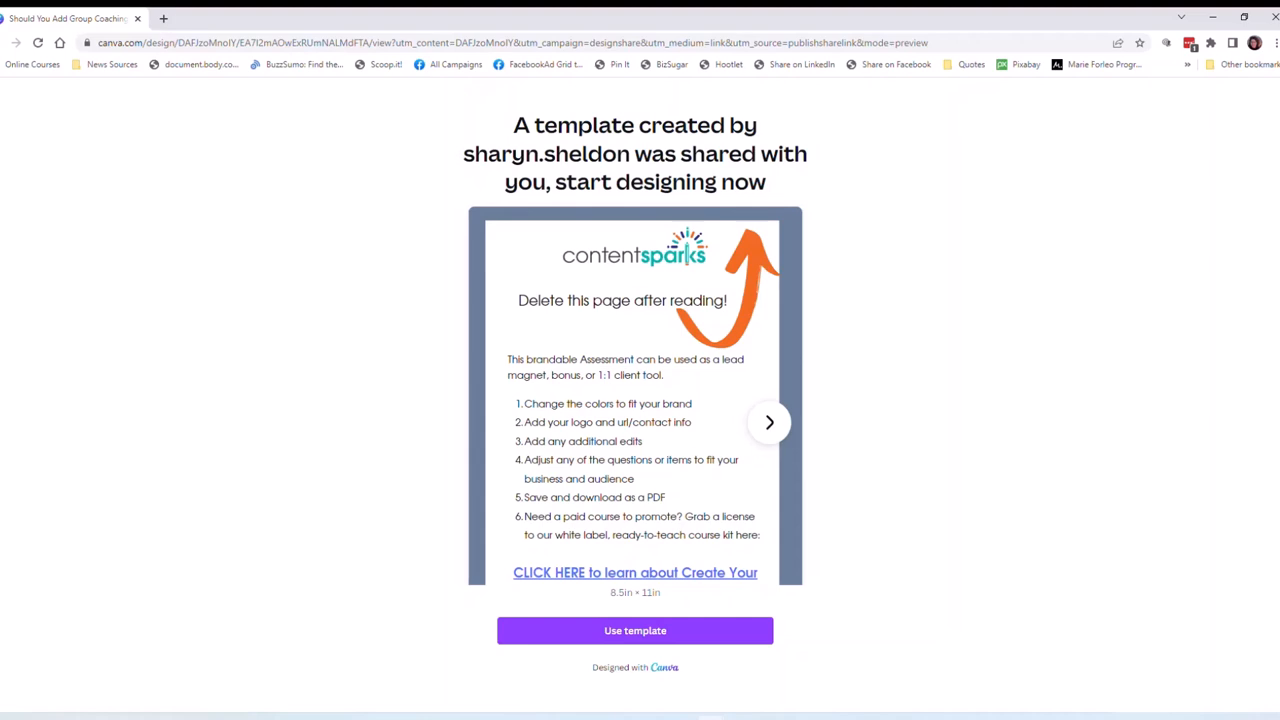
- Page through the shared template's preview and use the template to create an editable copy
left_click(769, 422)
left_click(769, 422)
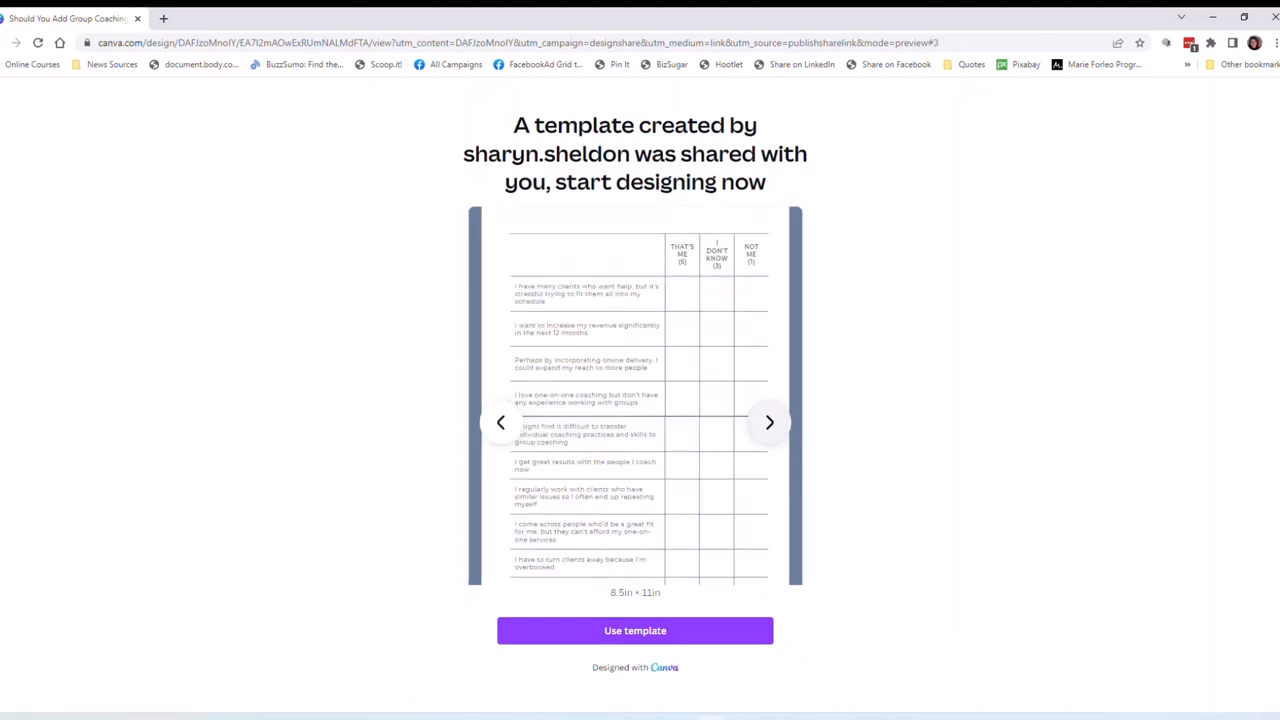
left_click(769, 422)
left_click(769, 422)
left_click(769, 422)
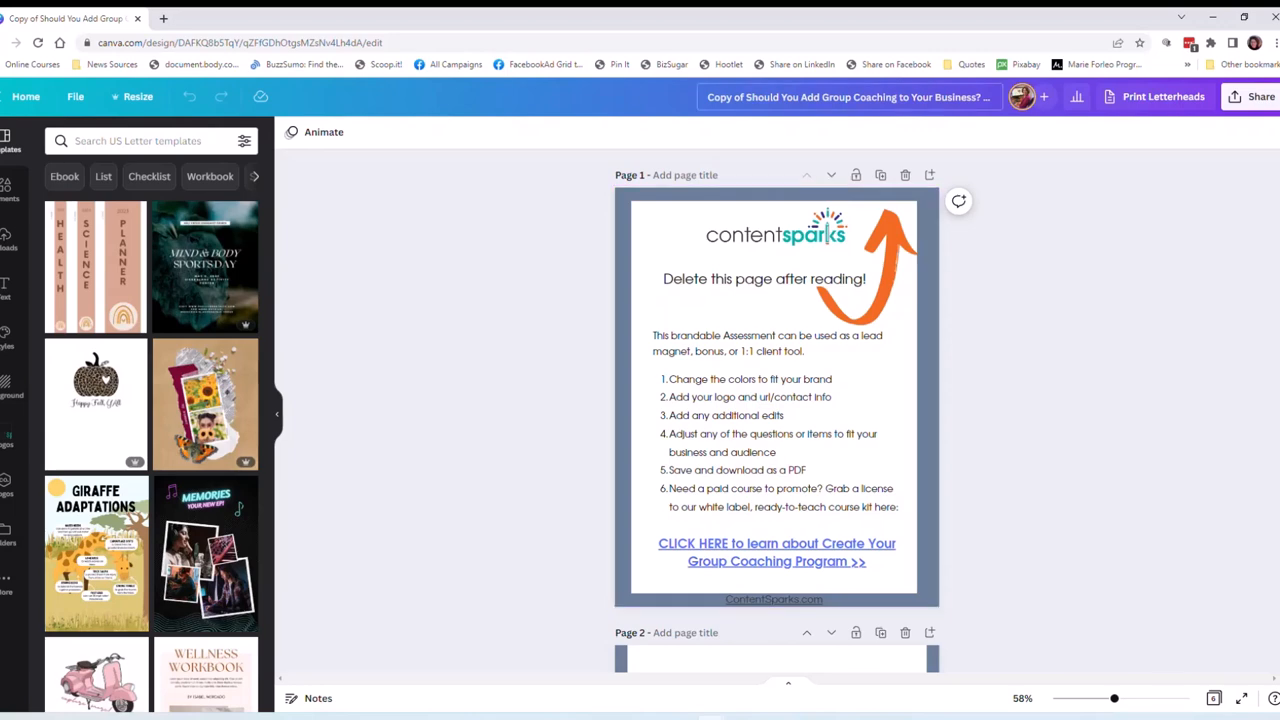
- Rename the design by replacing "Copy" with "Original" at the start of its title
left_click(708, 97)
type("Origi")
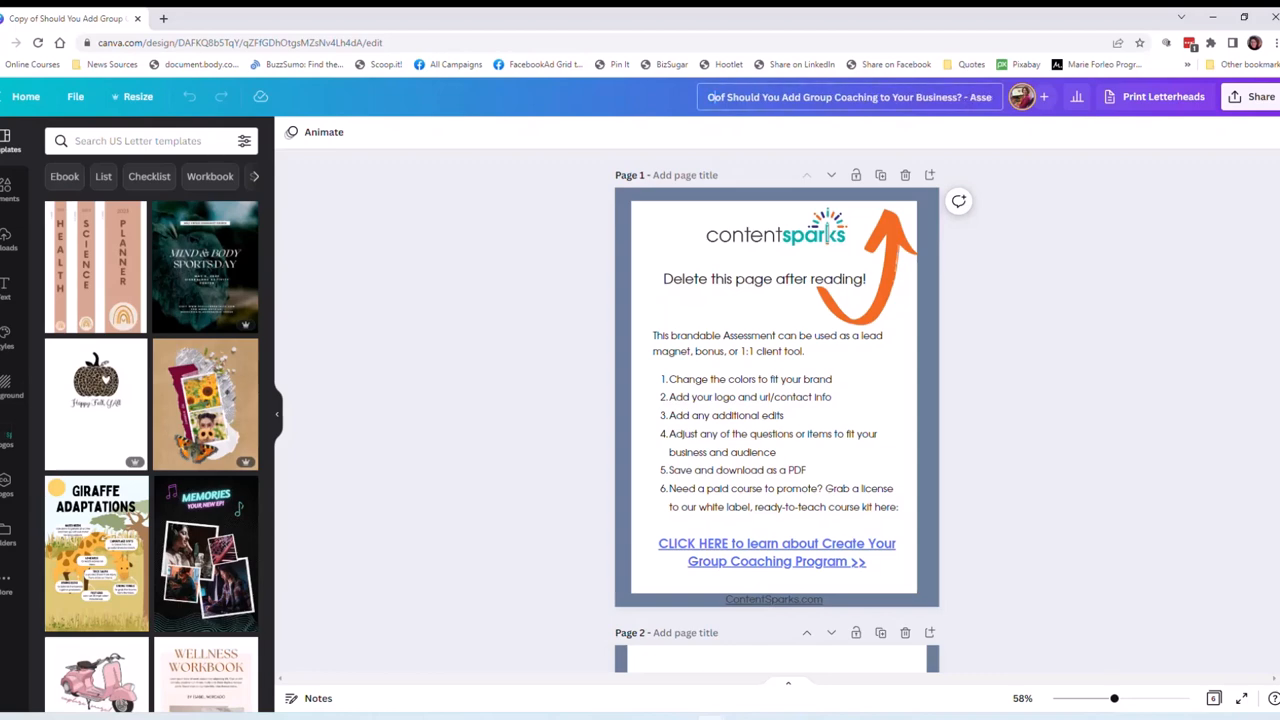
type("nal")
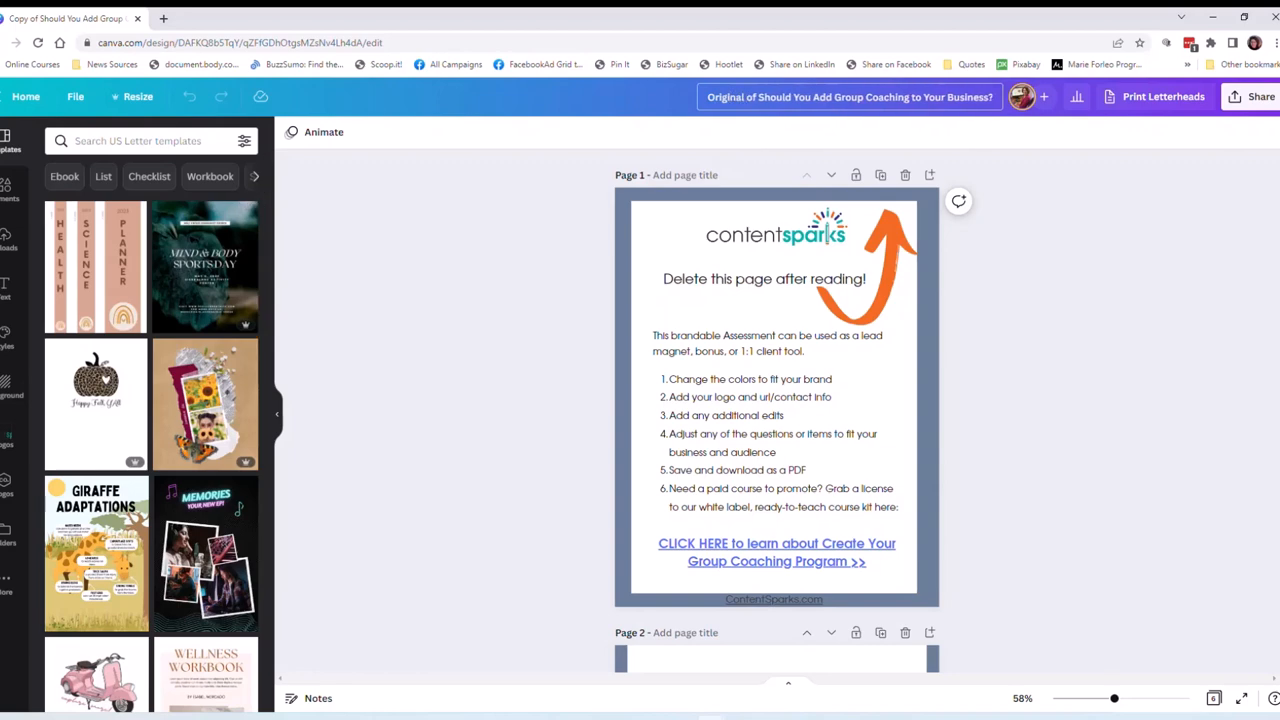
key("Return")
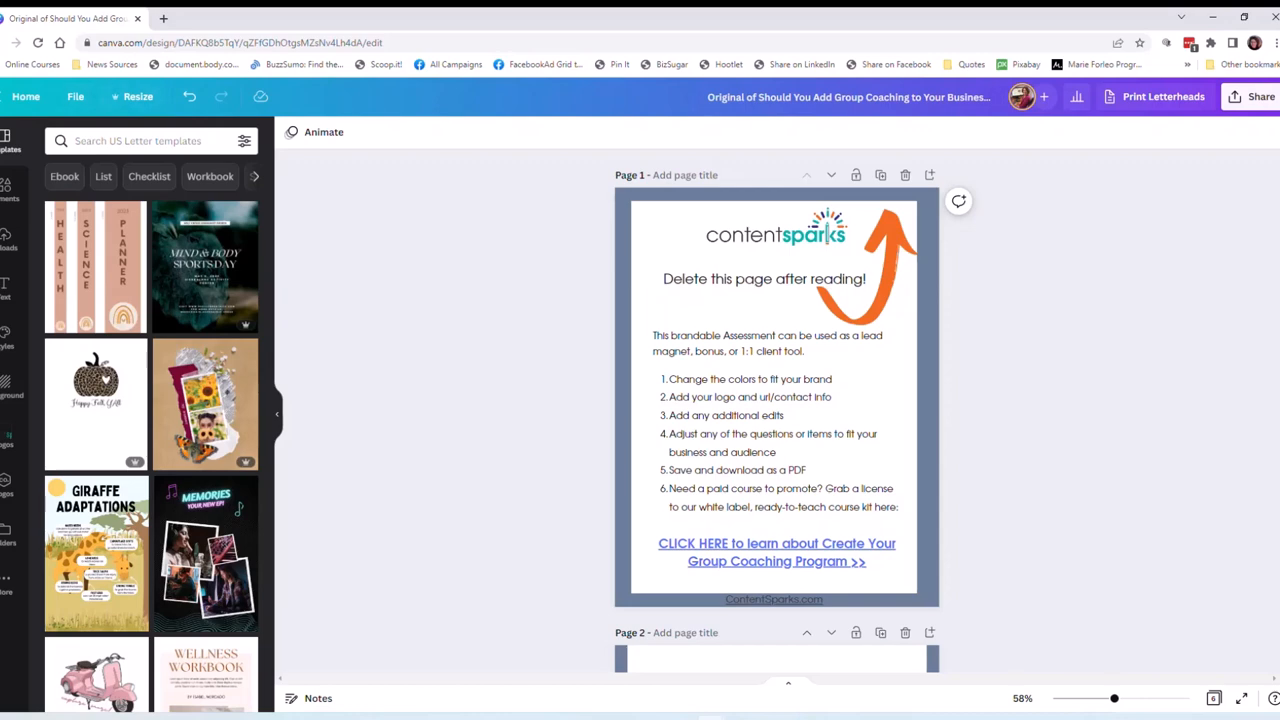
- Make a copy of the original design and replace "Copy of Original of" in its title with "Demo -"
left_click(78, 97)
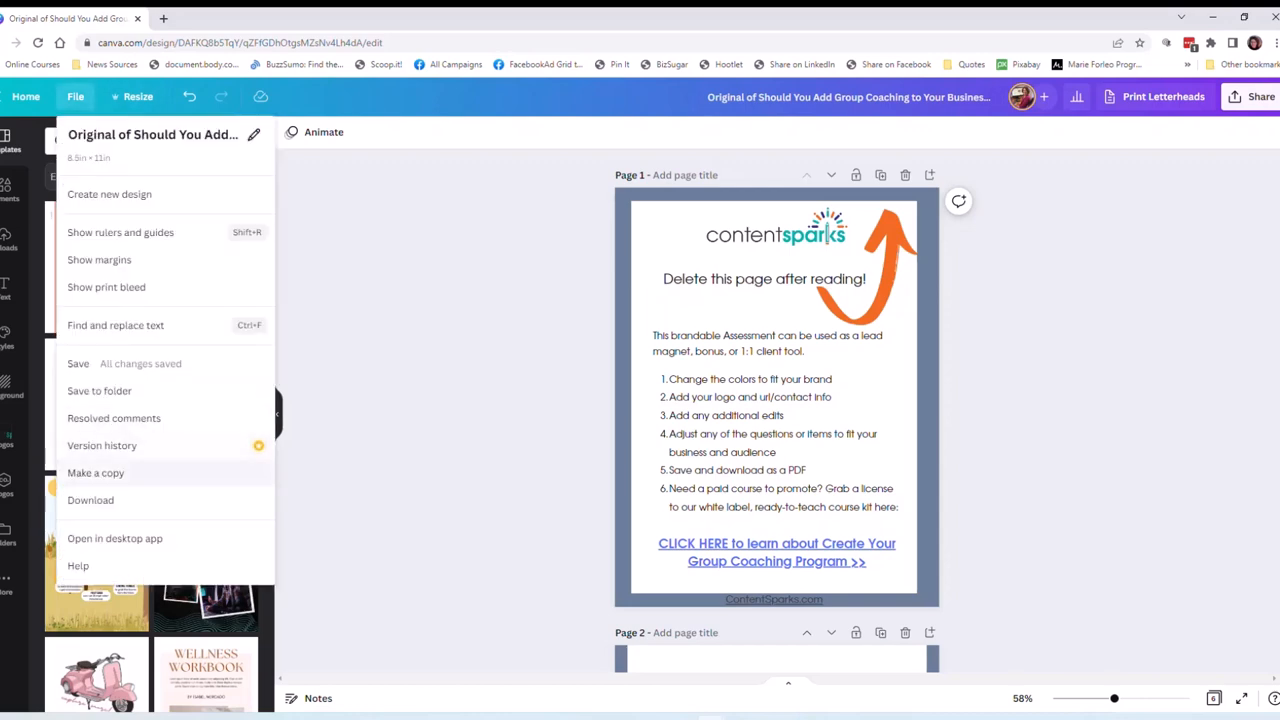
left_click(95, 473)
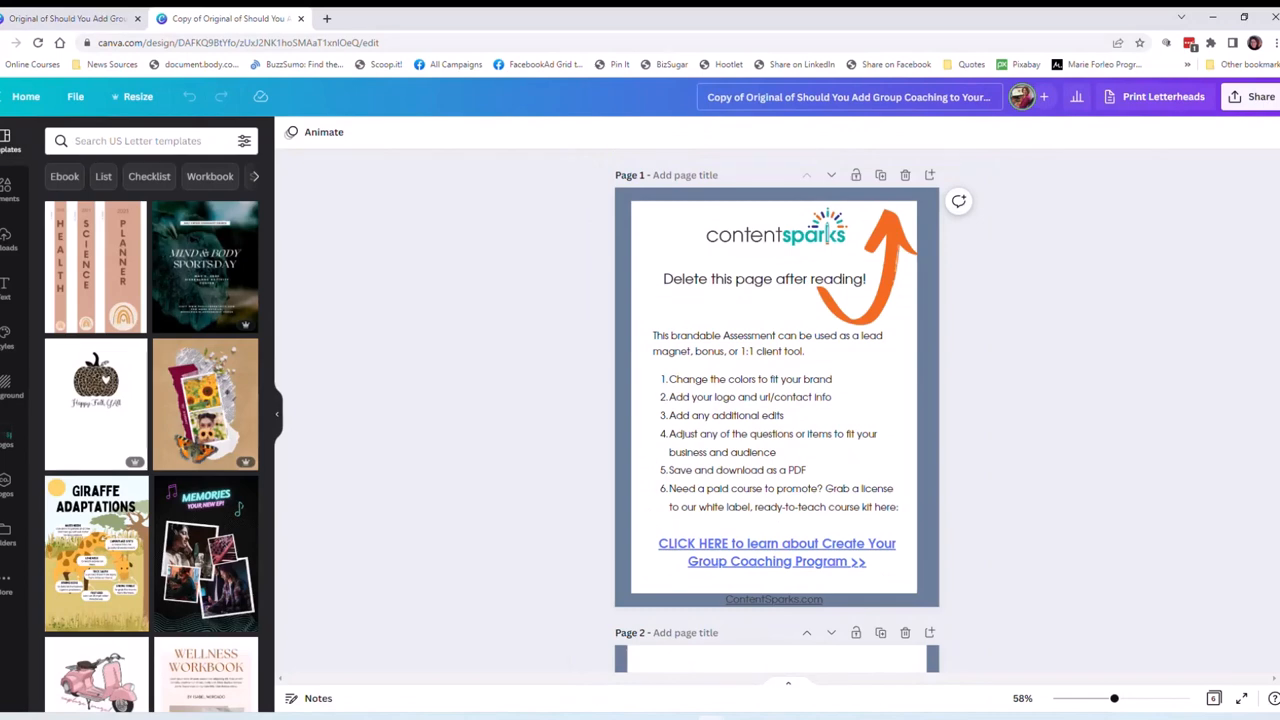
left_click_drag(708, 97, 733, 97)
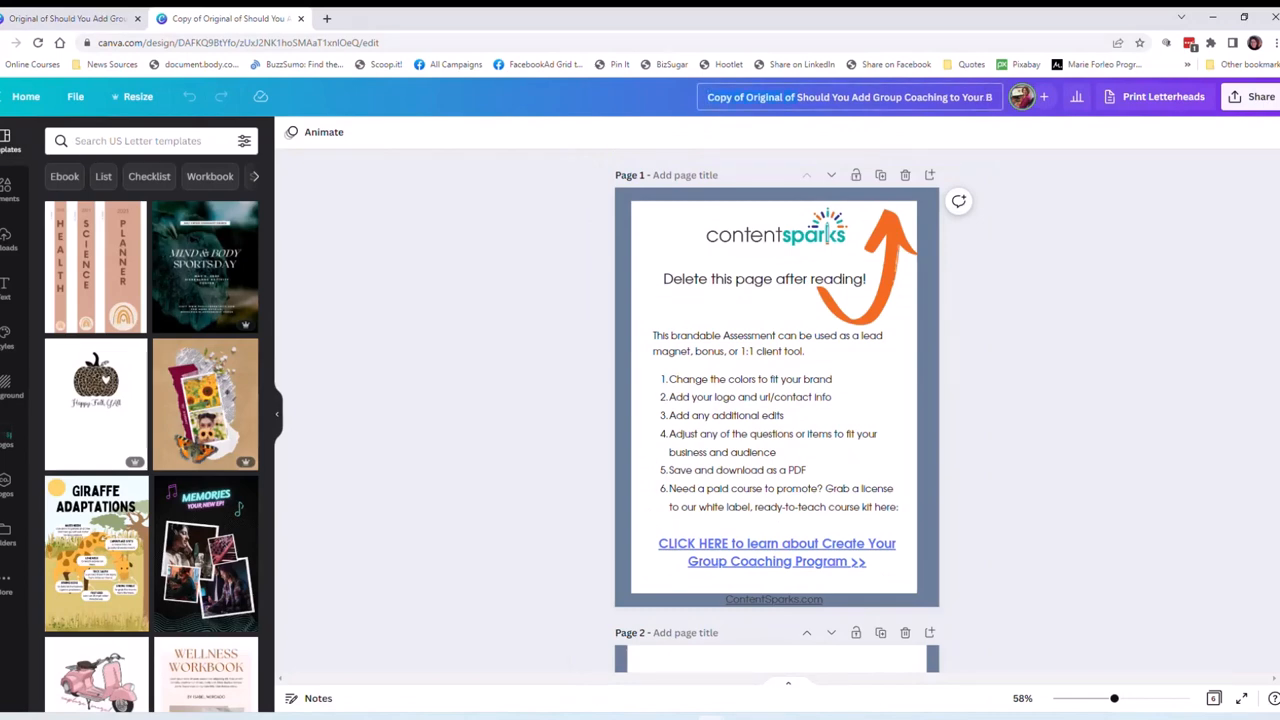
key("BackSpace")
type("Demo -")
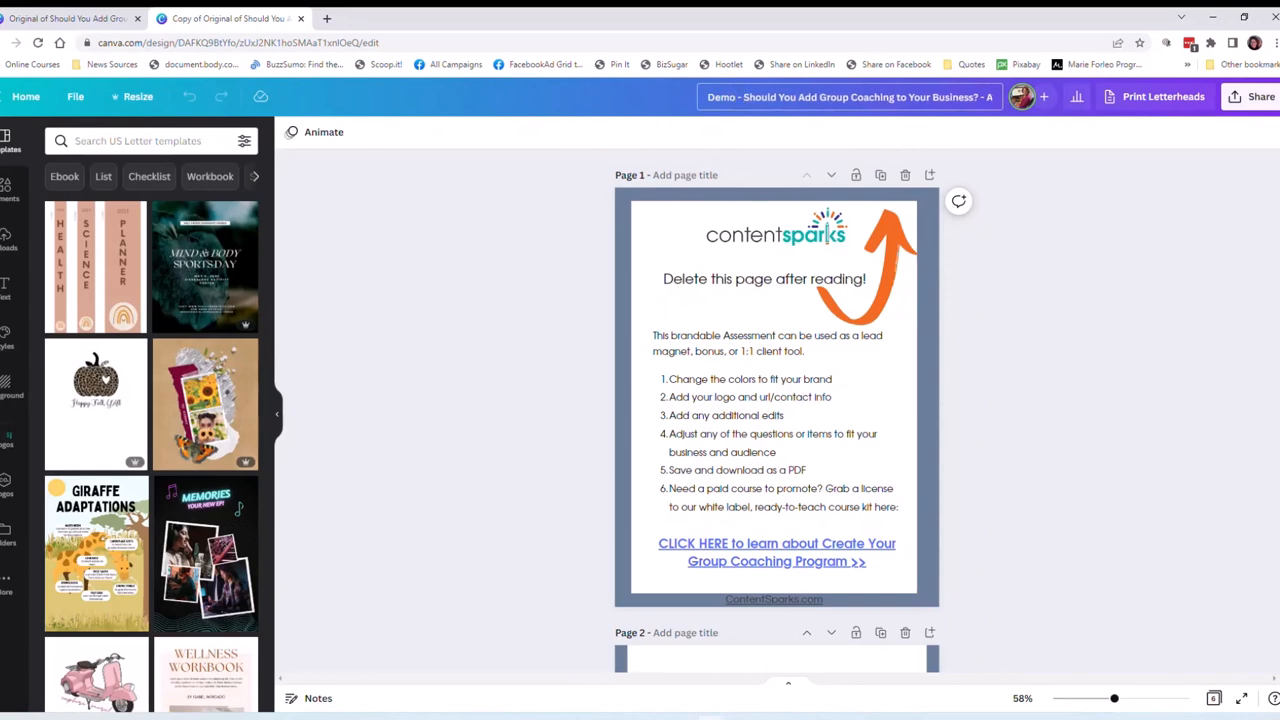
key("Return")
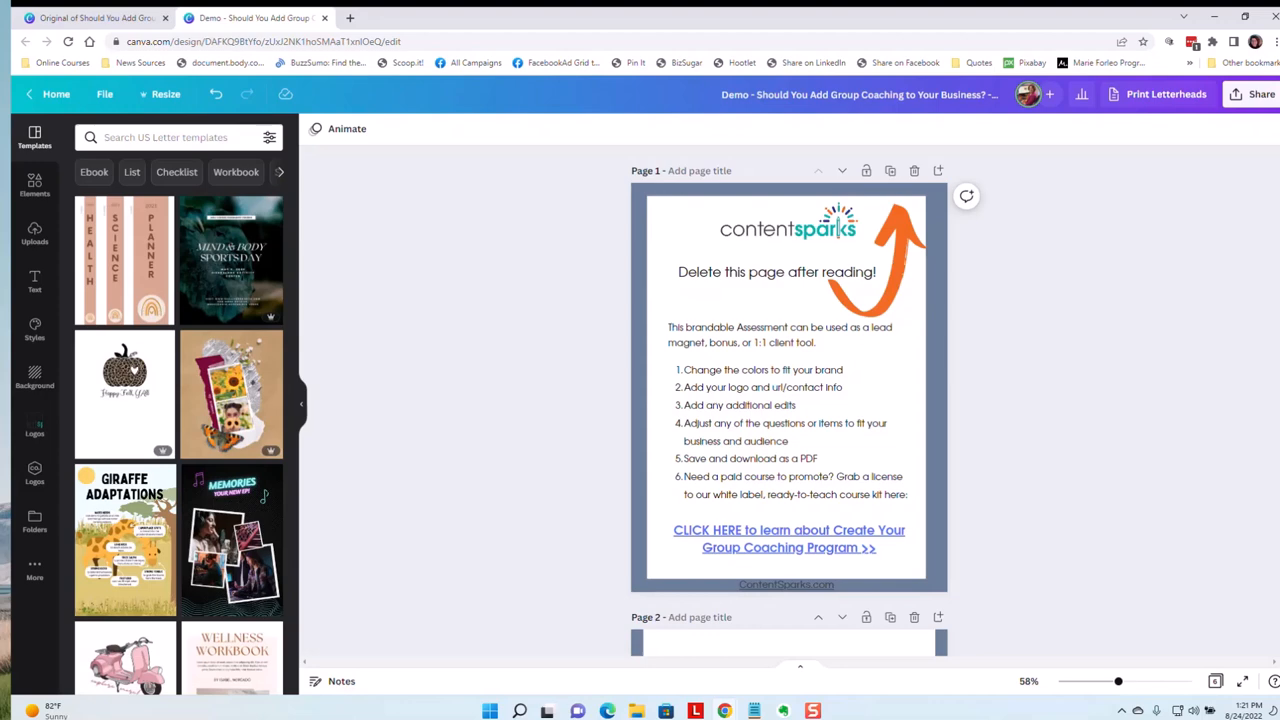
- Look over the instructions page, select the background of page 2 and open its color choices
scroll(789, 400, "down", 3)
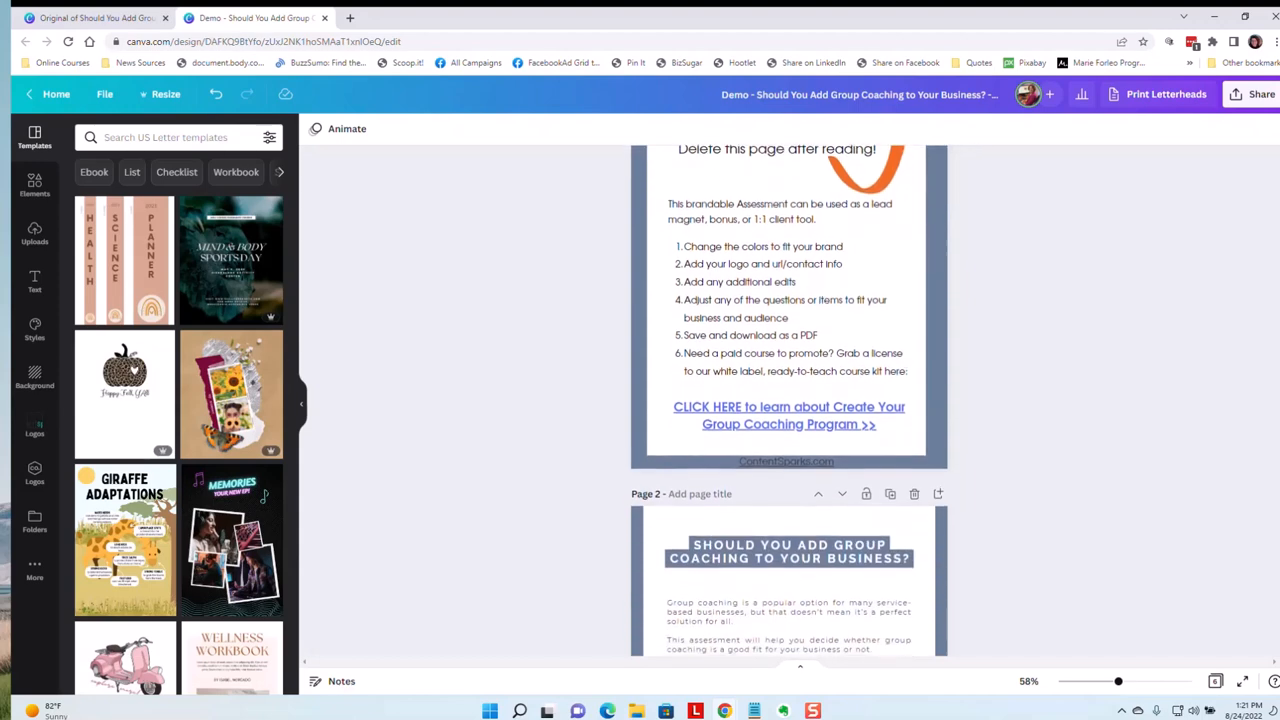
scroll(789, 400, "up", 3)
scroll(789, 400, "down", 4)
scroll(808, 630, "down", 3)
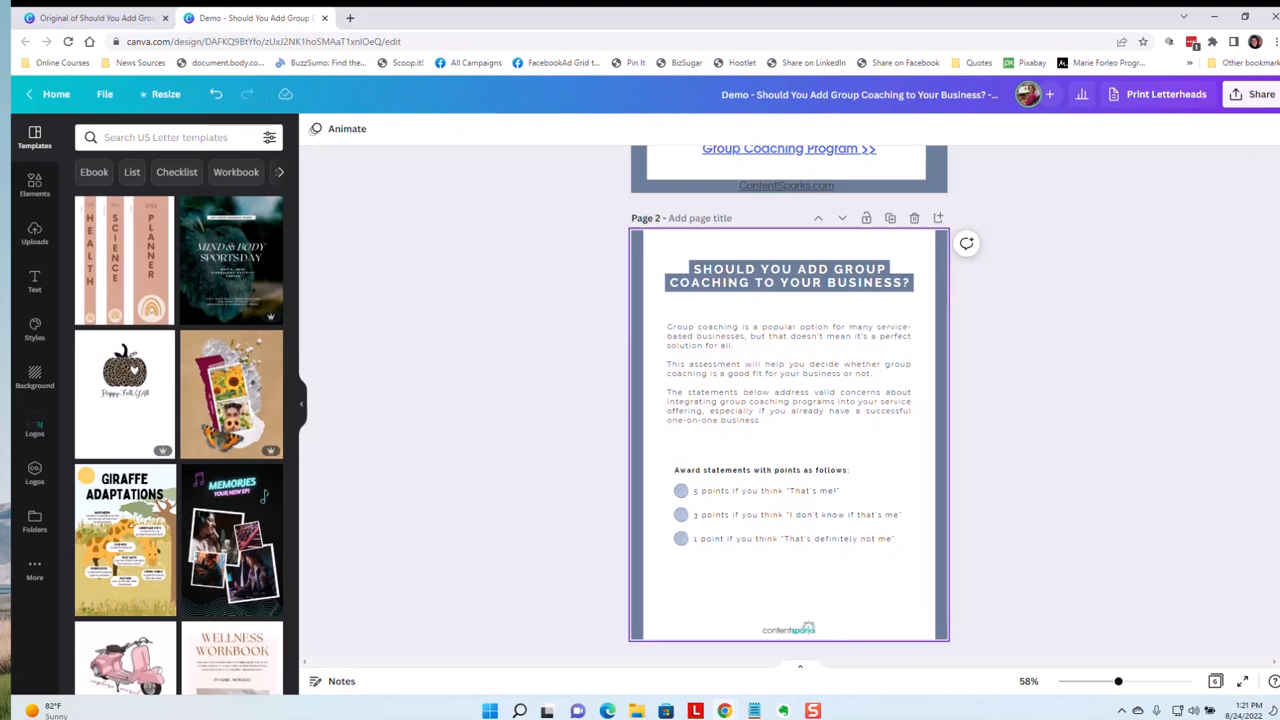
left_click(941, 420)
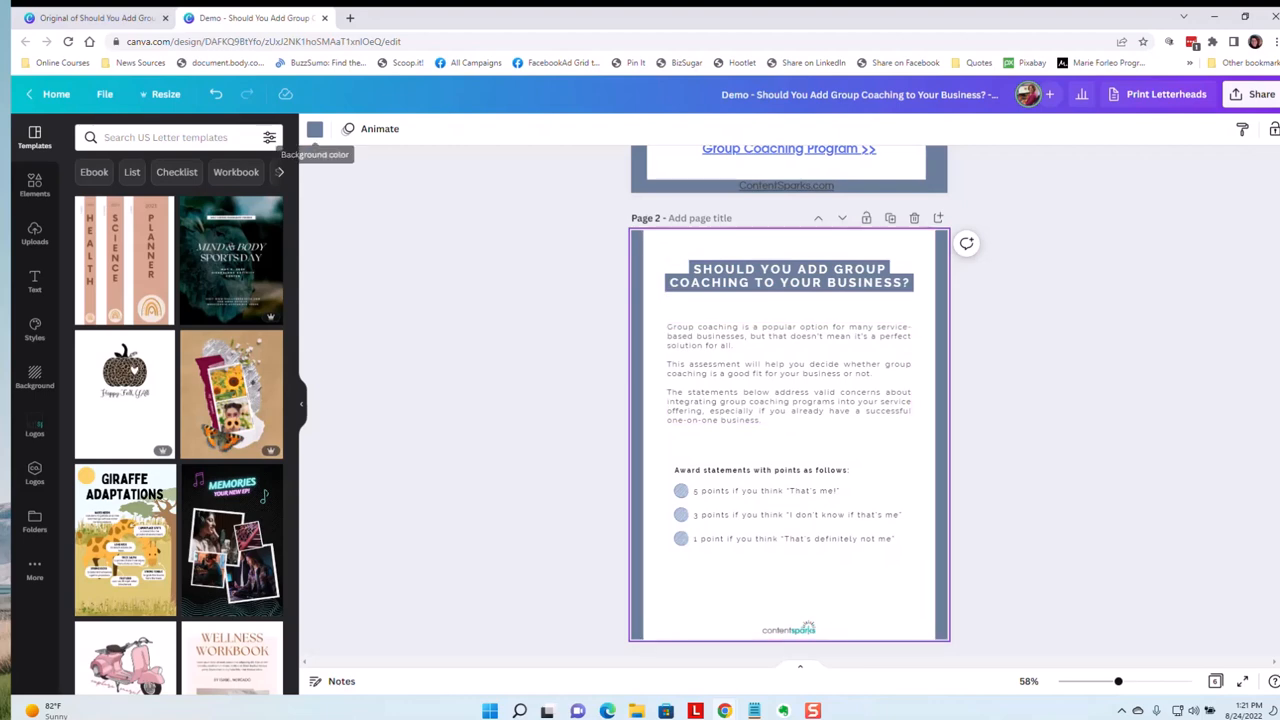
left_click(314, 129)
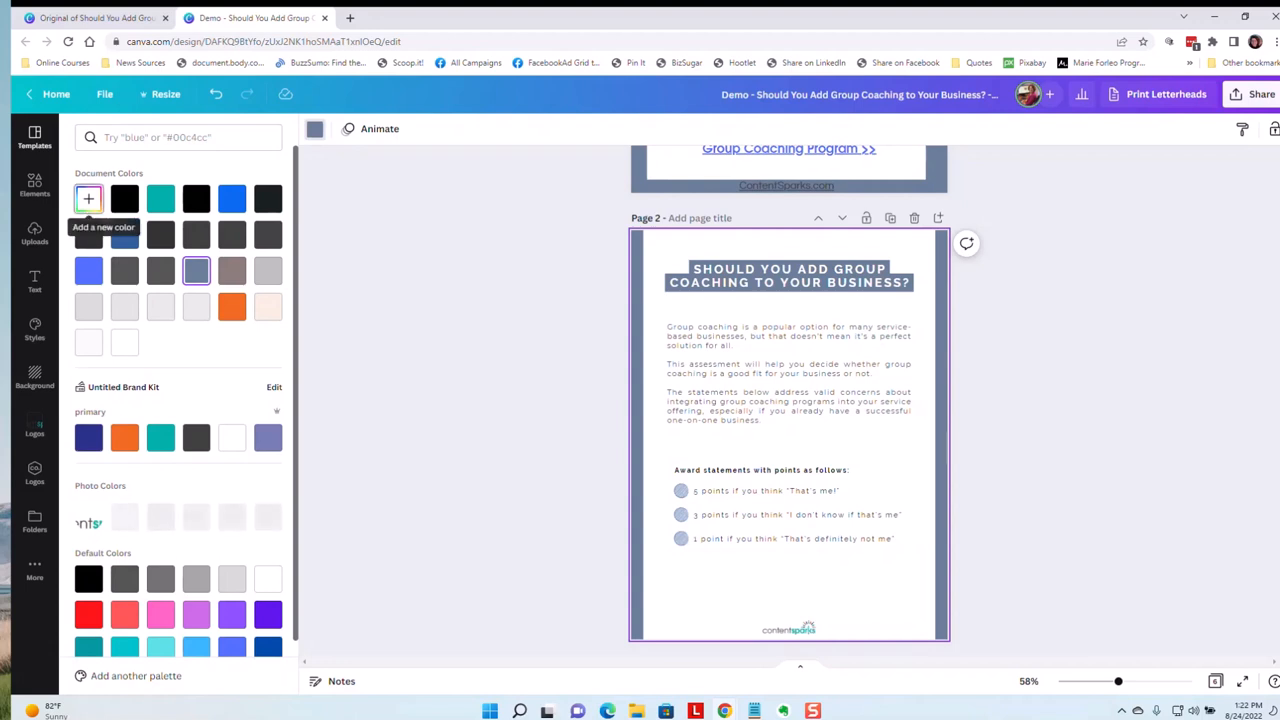
left_click(88, 198)
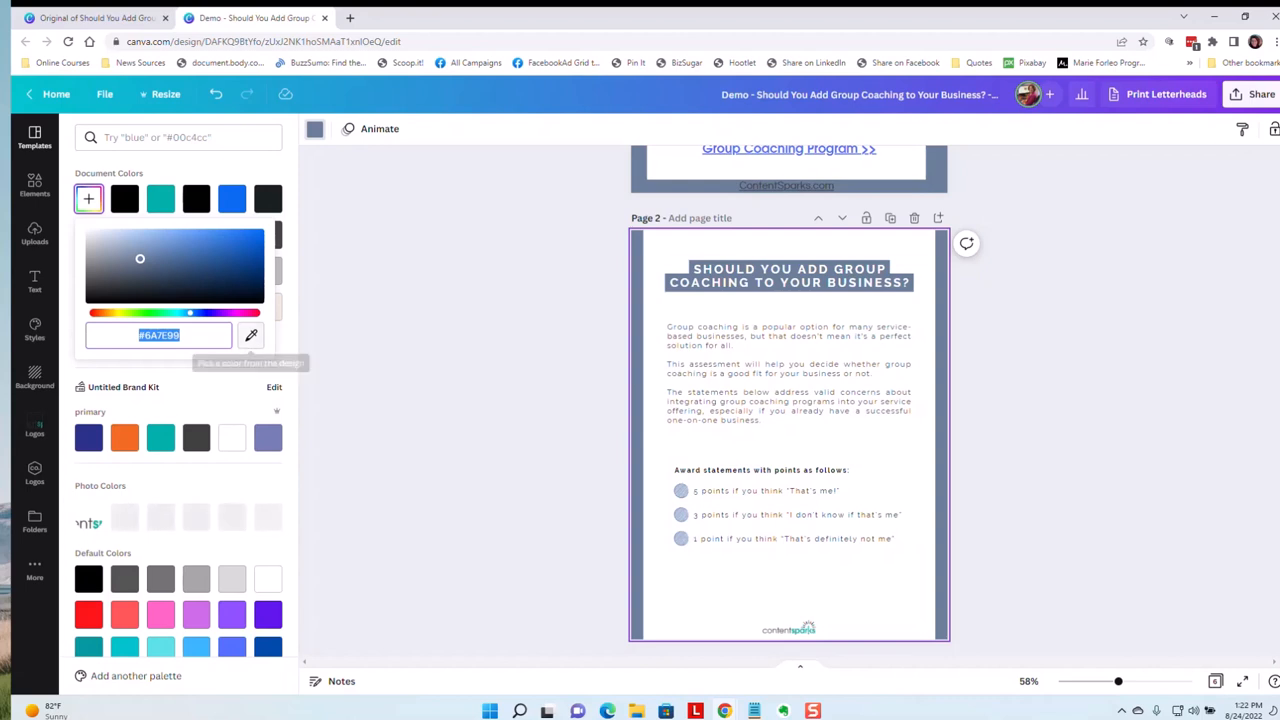
left_click(251, 335)
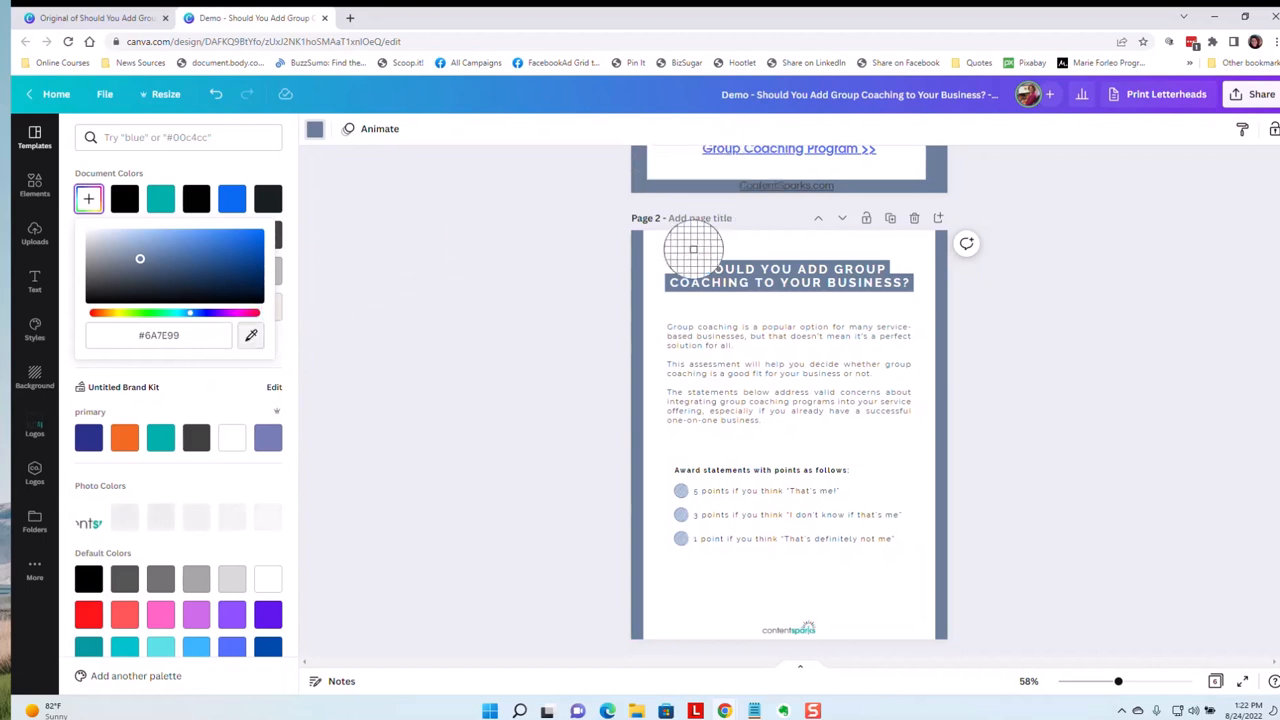
key("Escape")
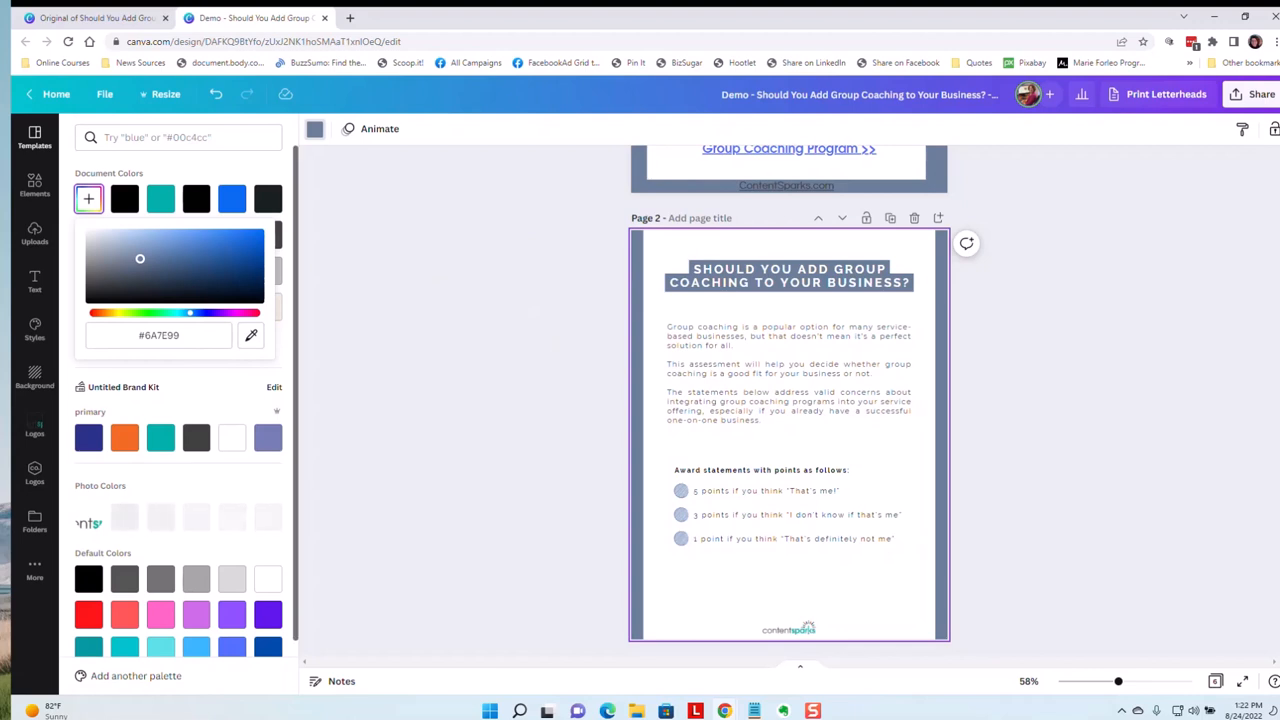
key("Escape")
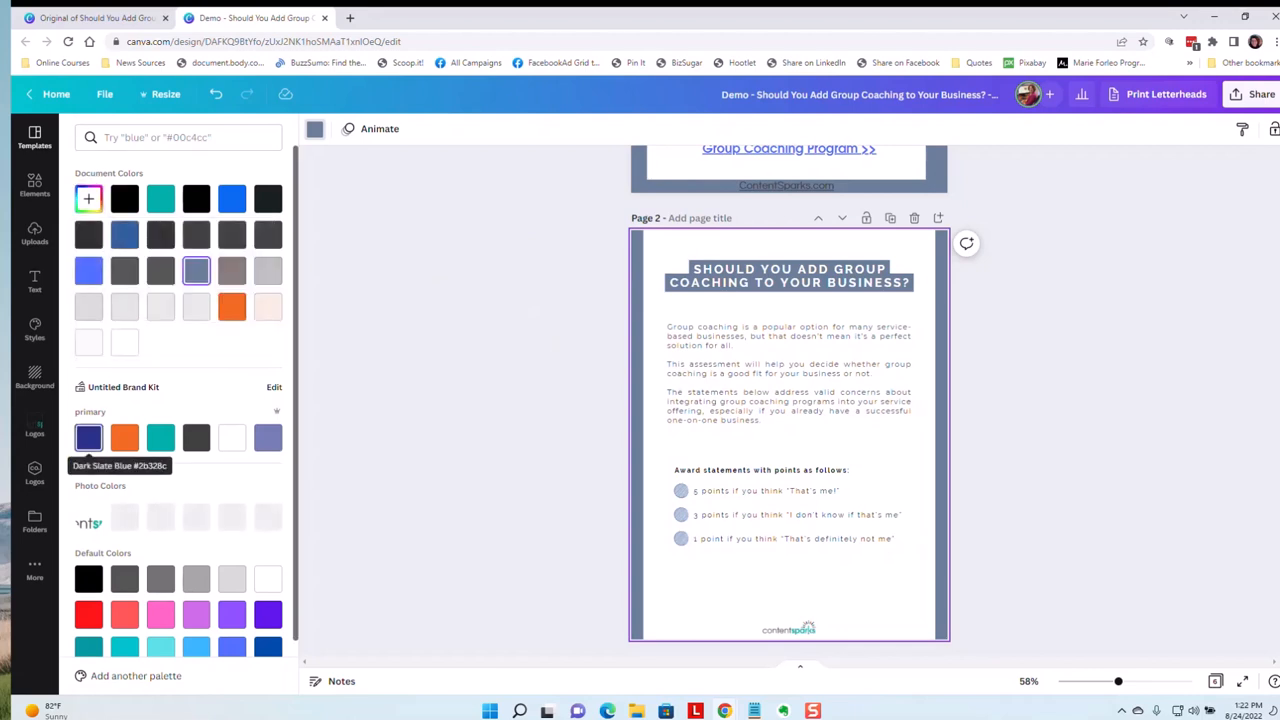
- Set page 2's background to the brand kit's Dark Slate Blue #2b328c, apply the change across all pages and check them
left_click(88, 437)
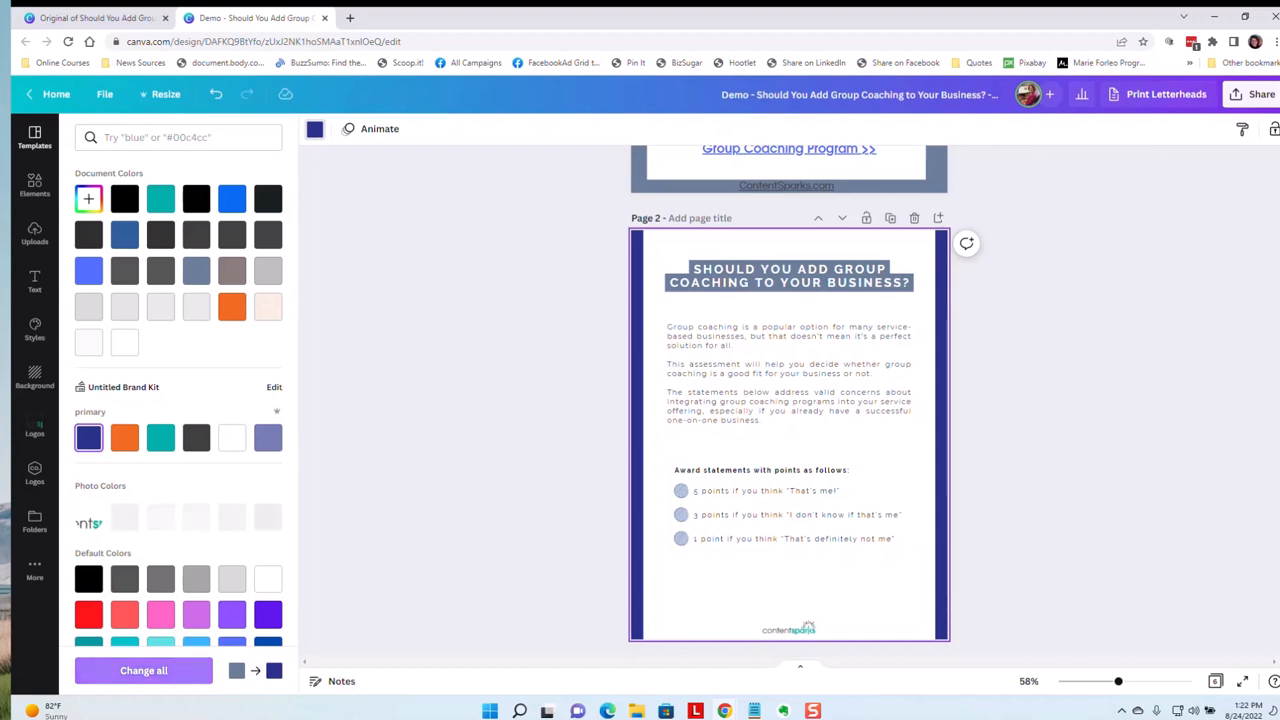
left_click(143, 671)
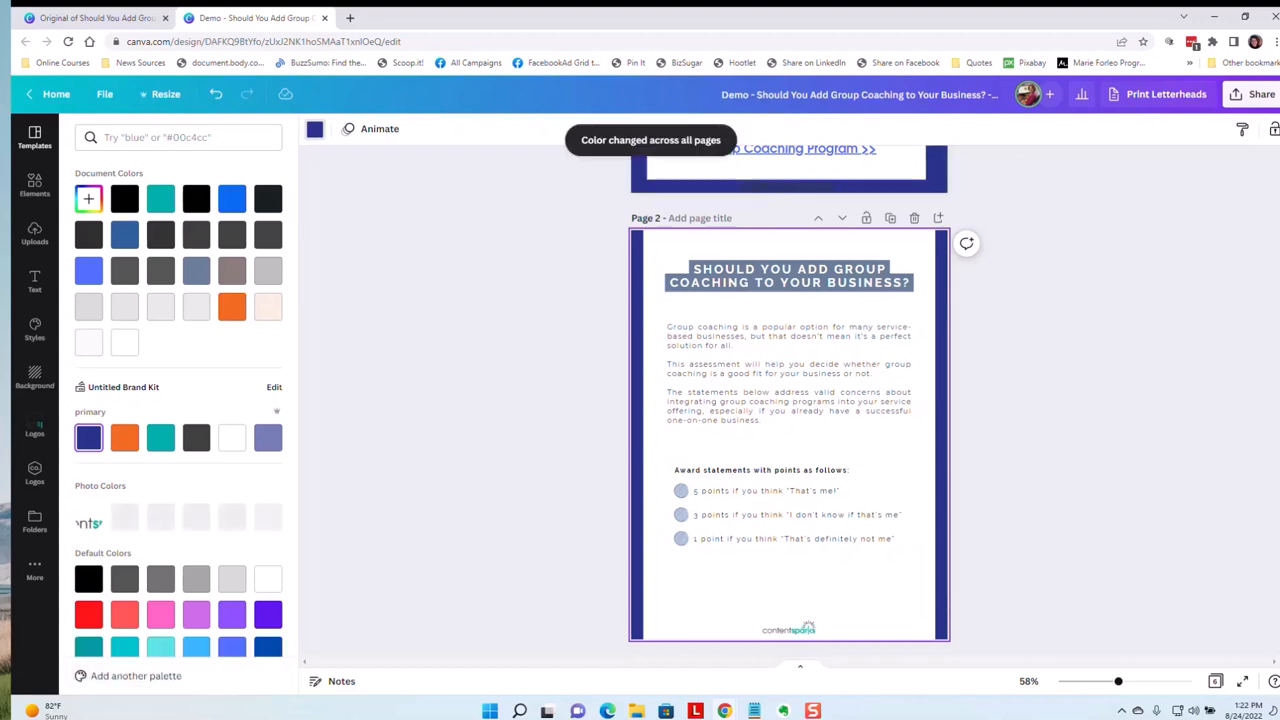
scroll(789, 400, "down", 10)
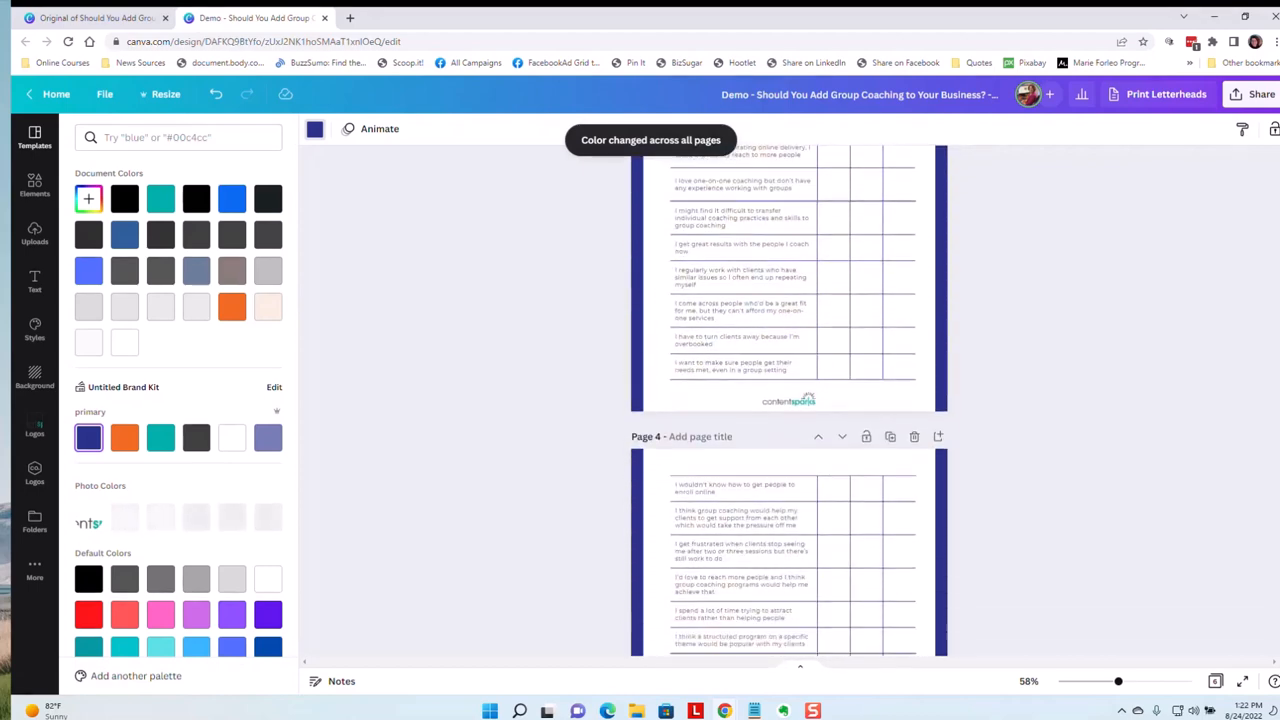
scroll(789, 400, "down", 8)
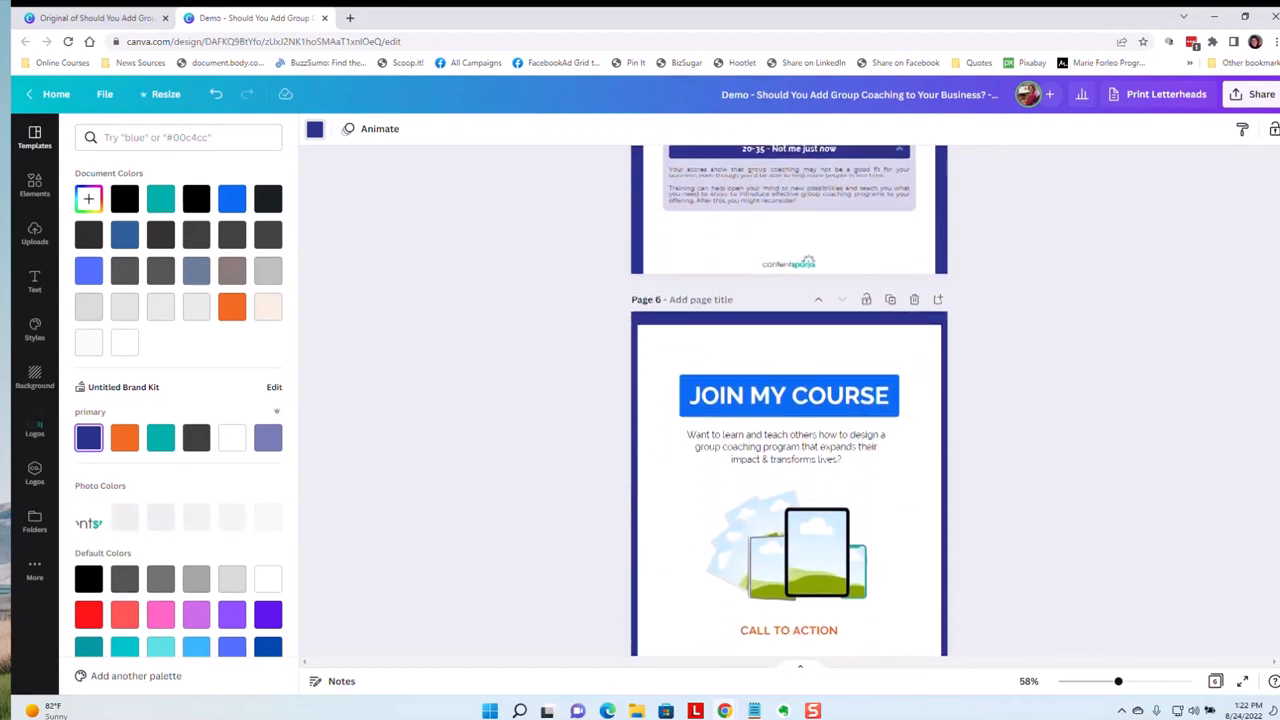
scroll(789, 400, "down", 2)
scroll(789, 400, "up", 5)
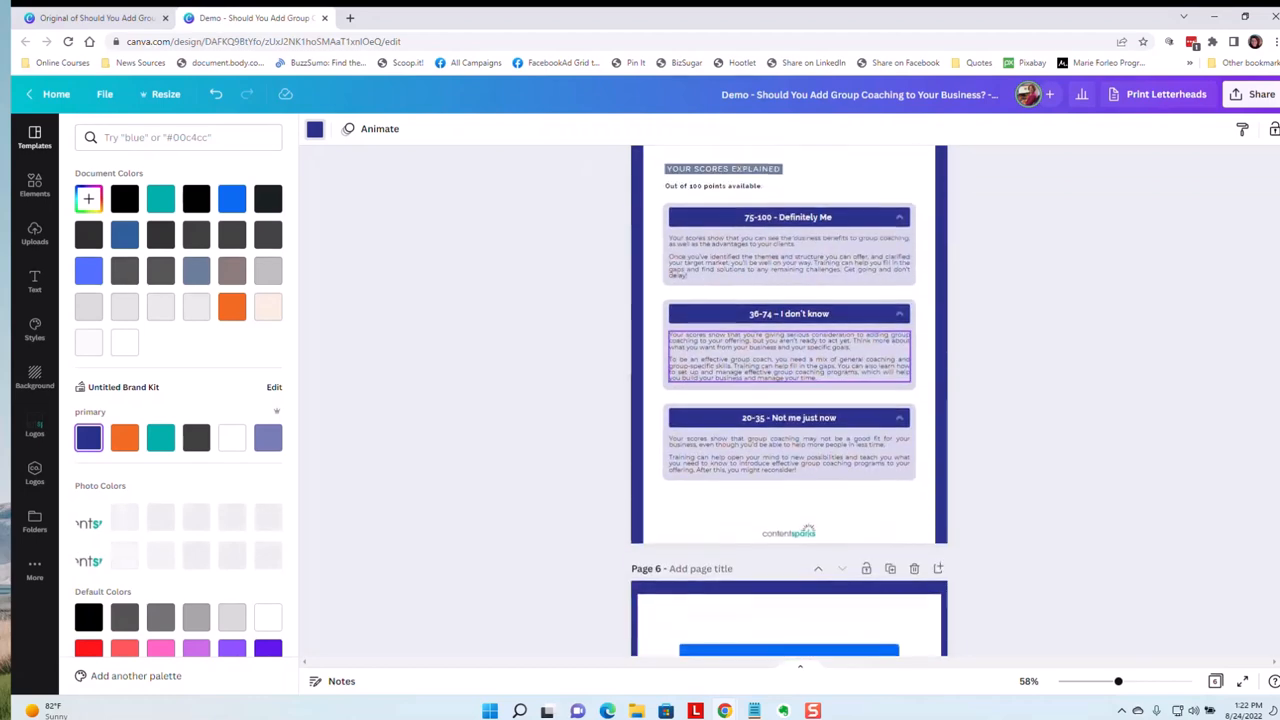
scroll(789, 400, "up", 2)
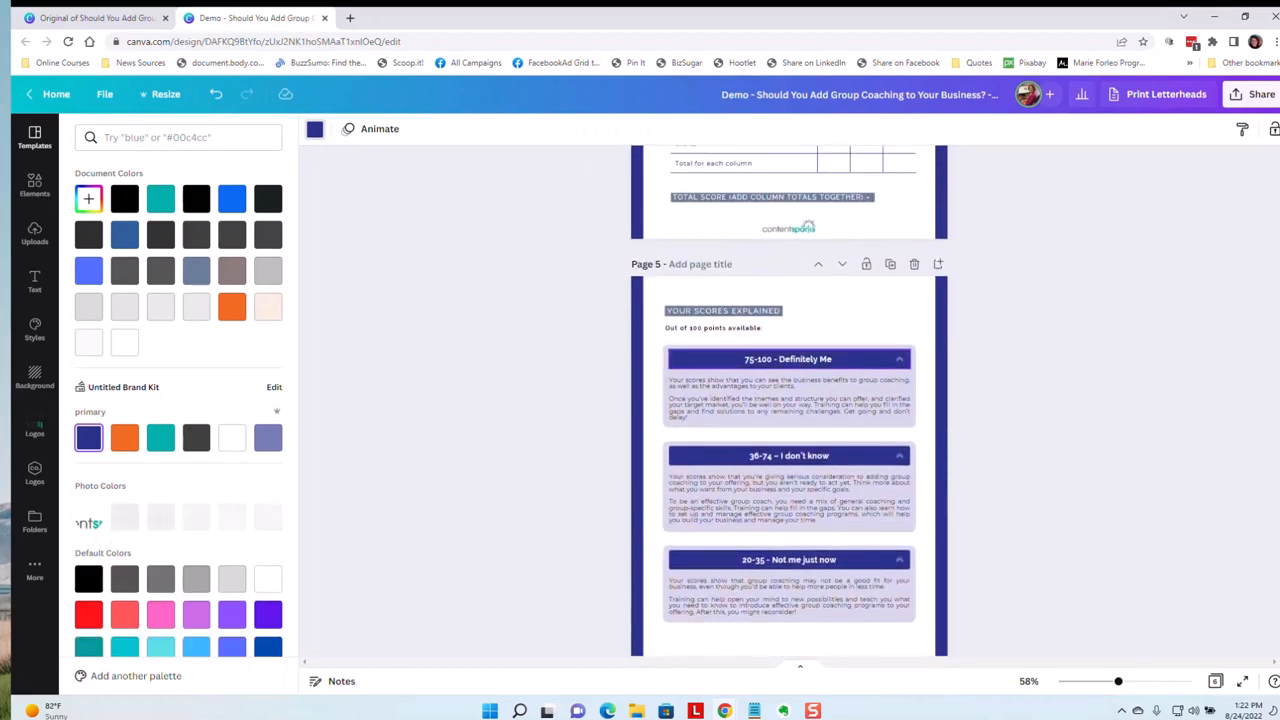
scroll(789, 400, "up", 8)
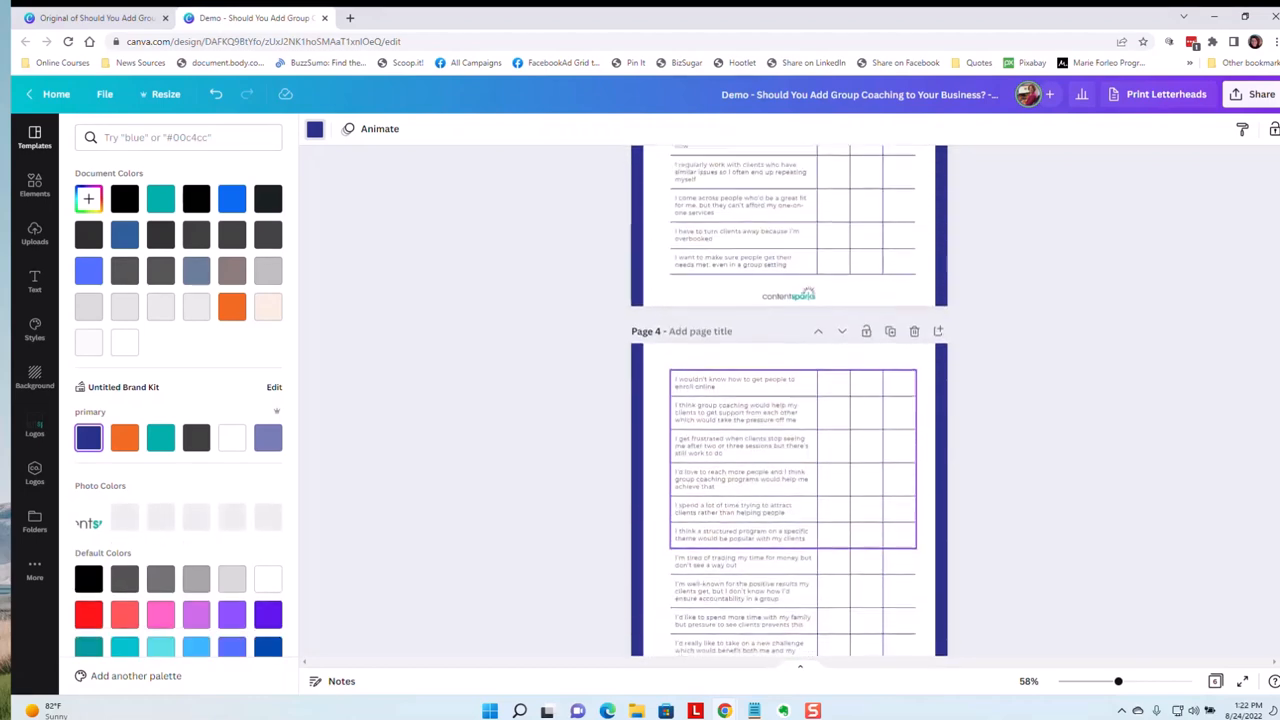
scroll(808, 293, "up", 15)
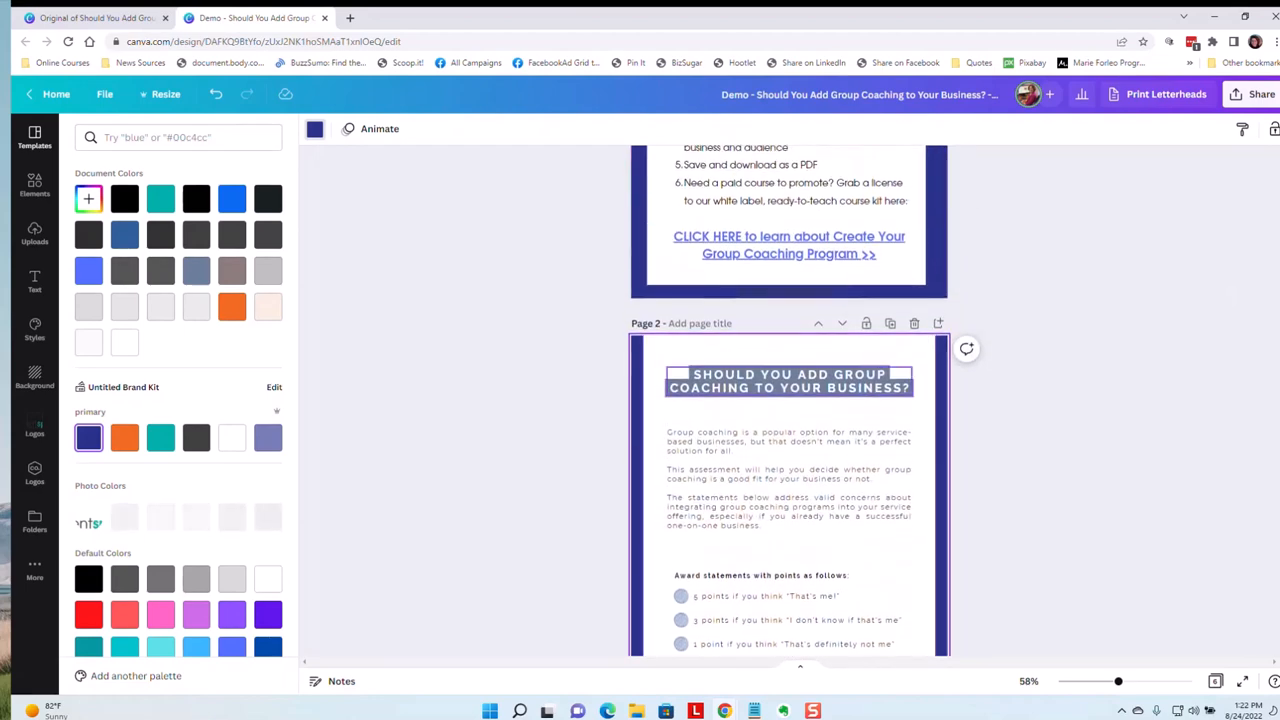
- Set the page 2 title's font to TeX Gyre Adventor Bold, replace Raleway with it across the design and check the pages
left_click(789, 382)
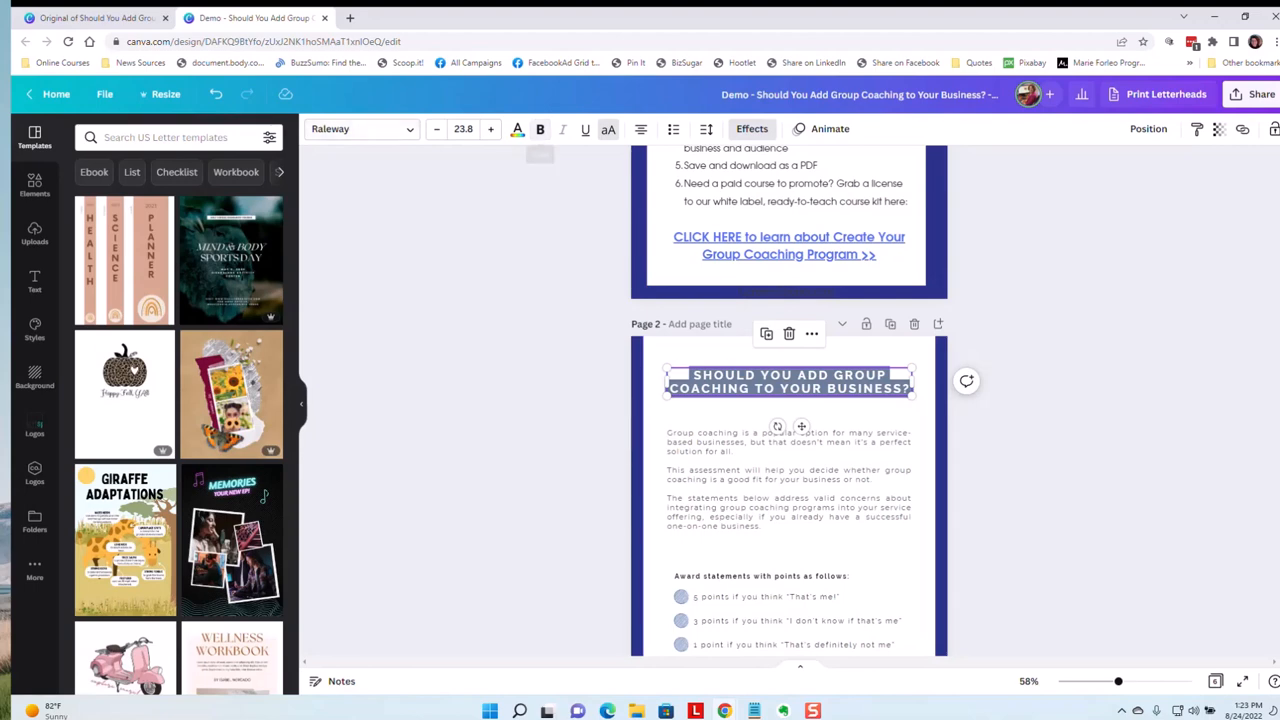
left_click(540, 129)
left_click(608, 129)
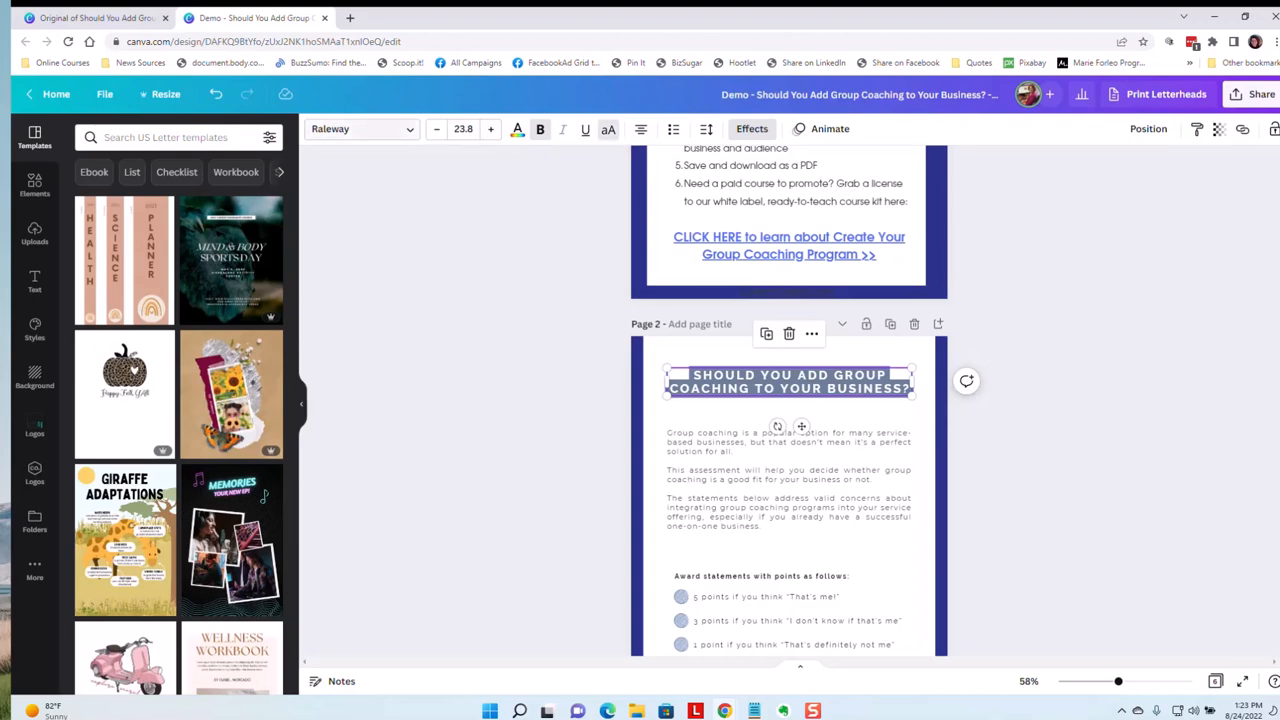
left_click(360, 129)
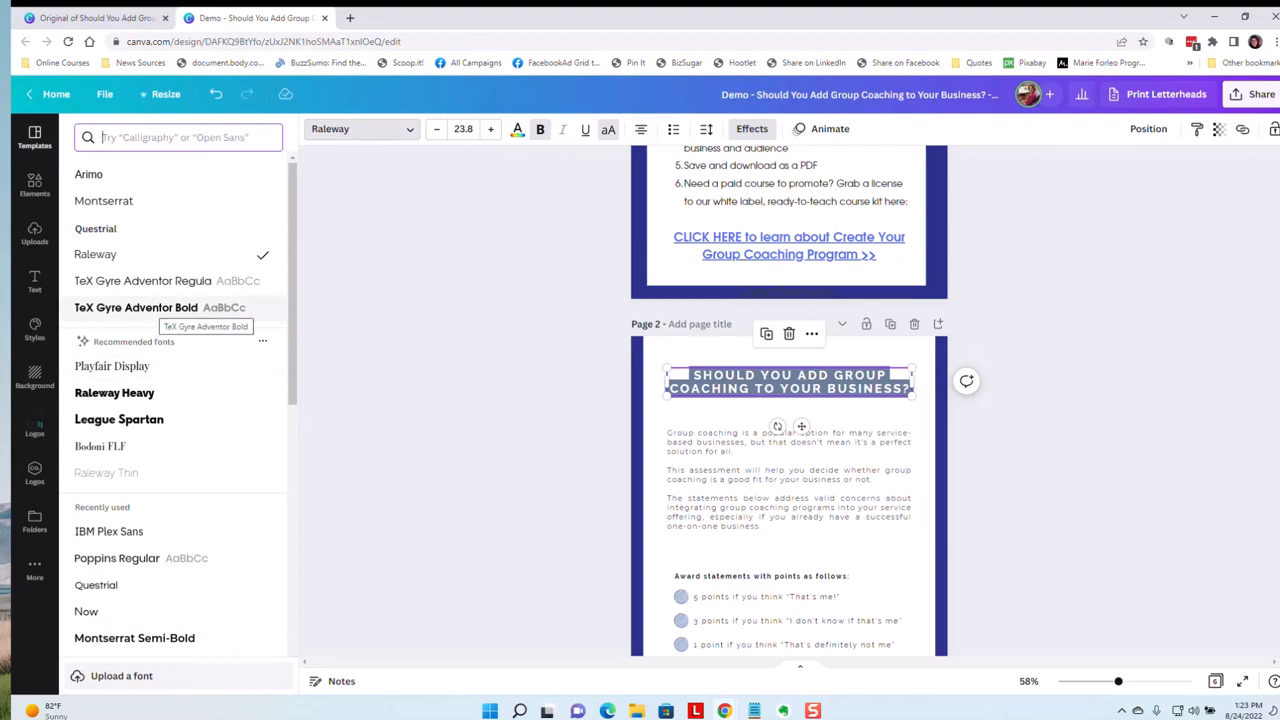
left_click(159, 307)
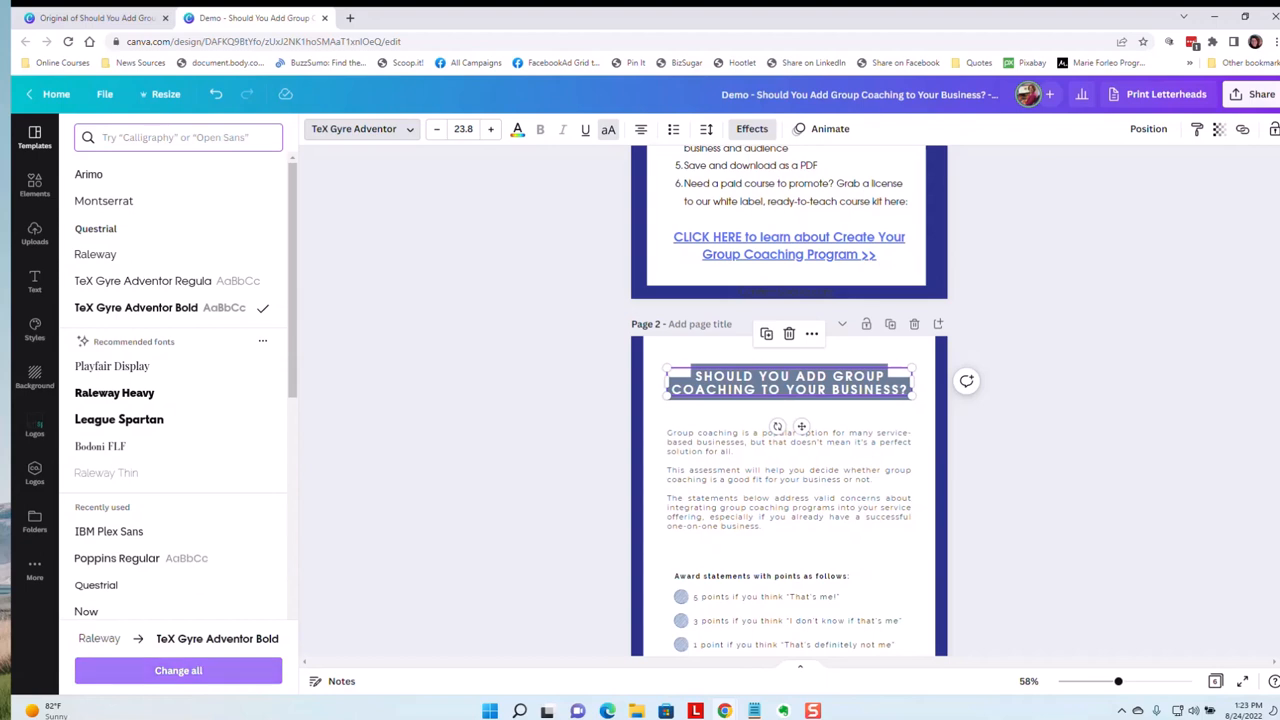
left_click(178, 670)
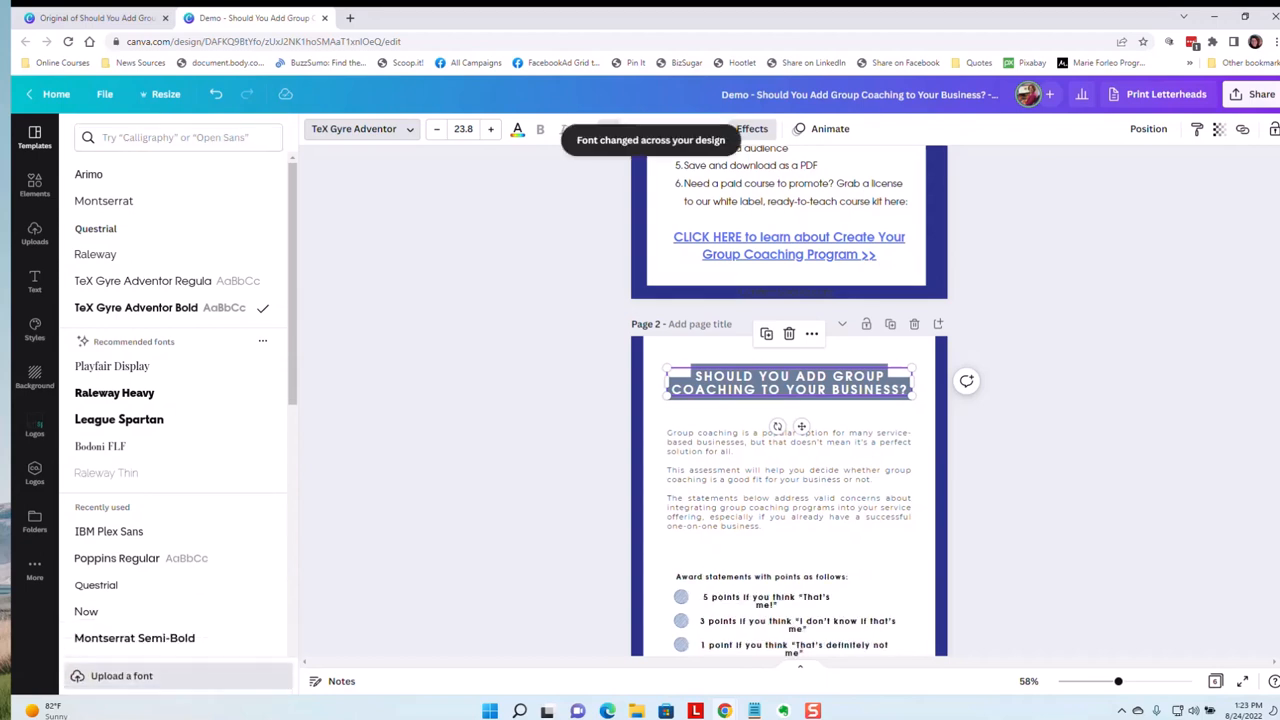
scroll(789, 400, "down", 8)
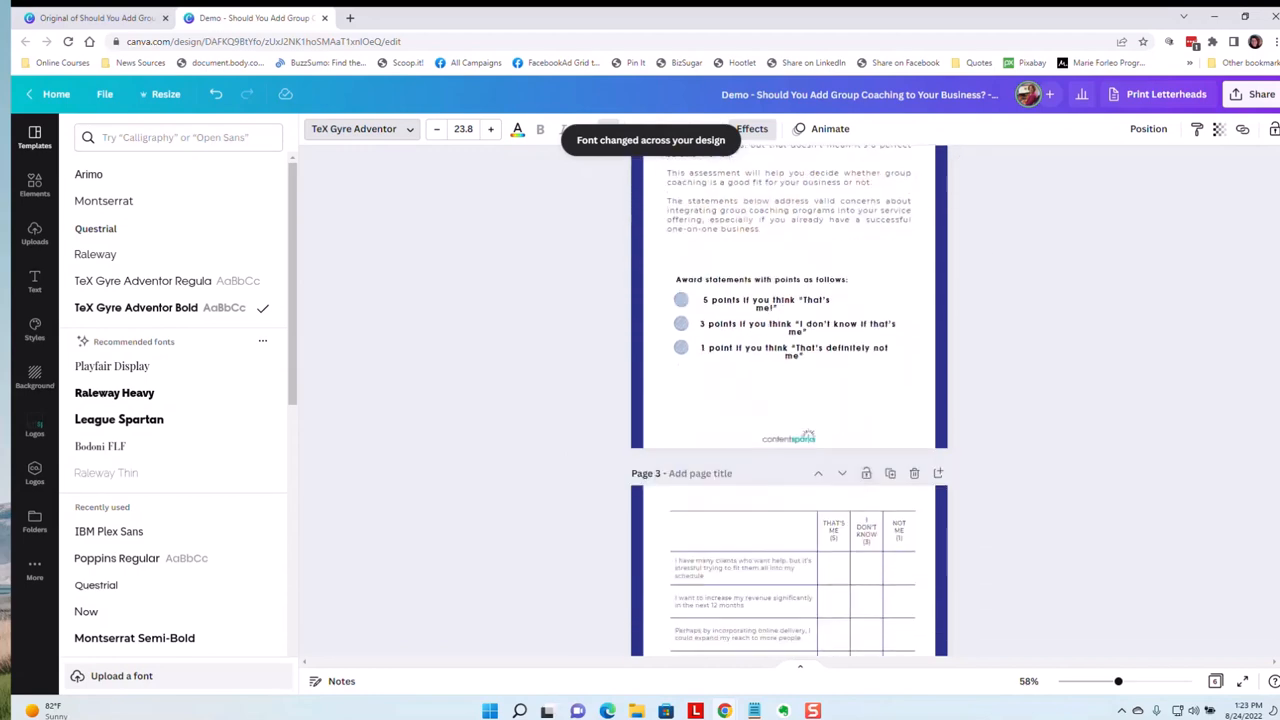
scroll(789, 400, "up", 5)
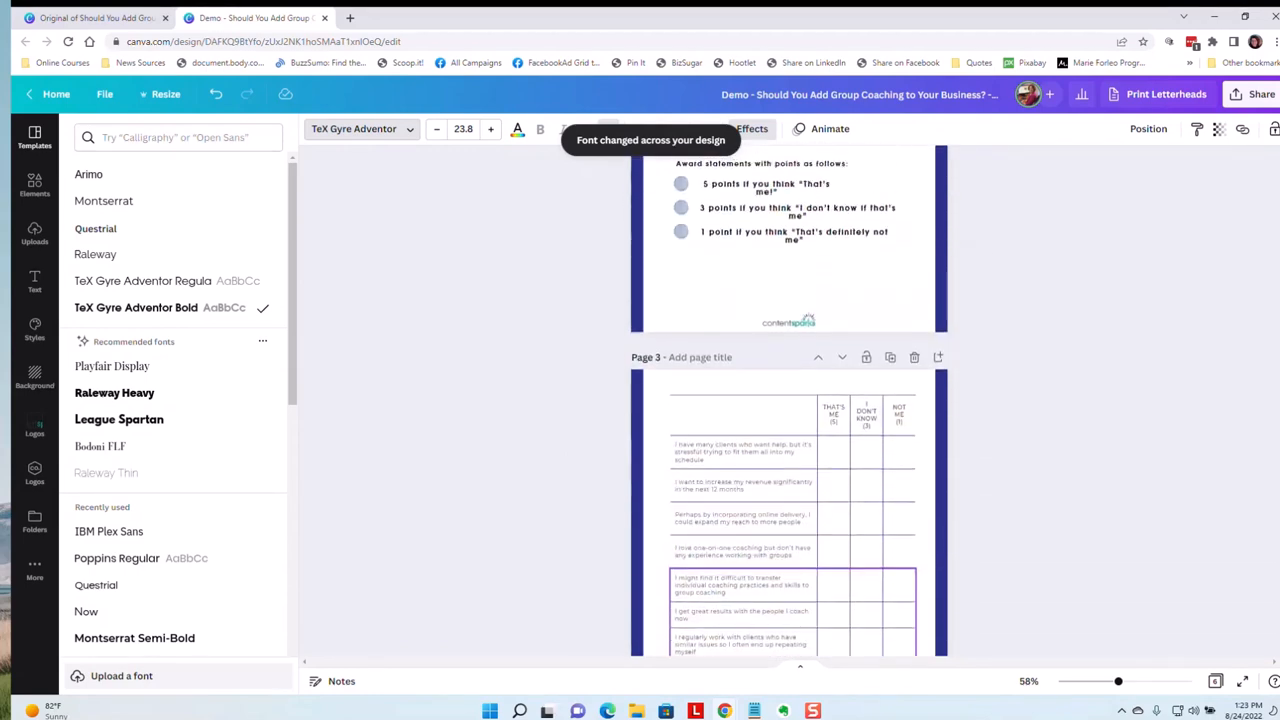
scroll(789, 400, "down", 8)
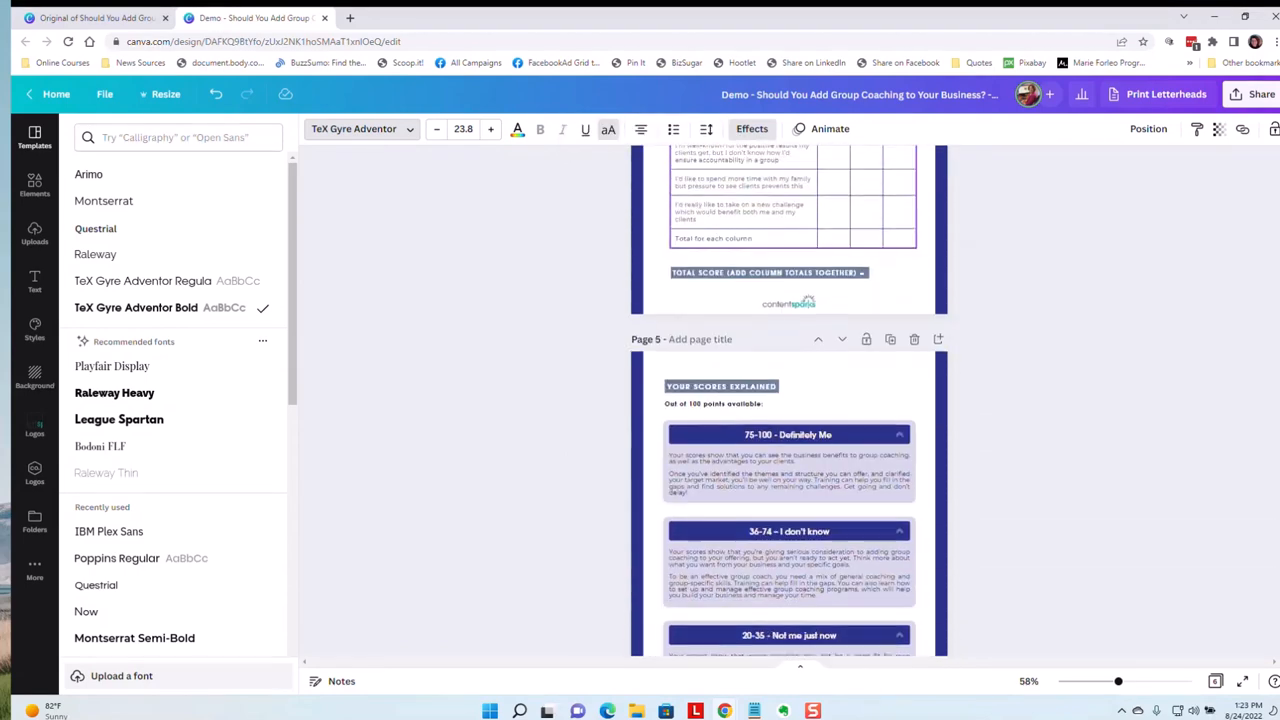
scroll(789, 400, "down", 5)
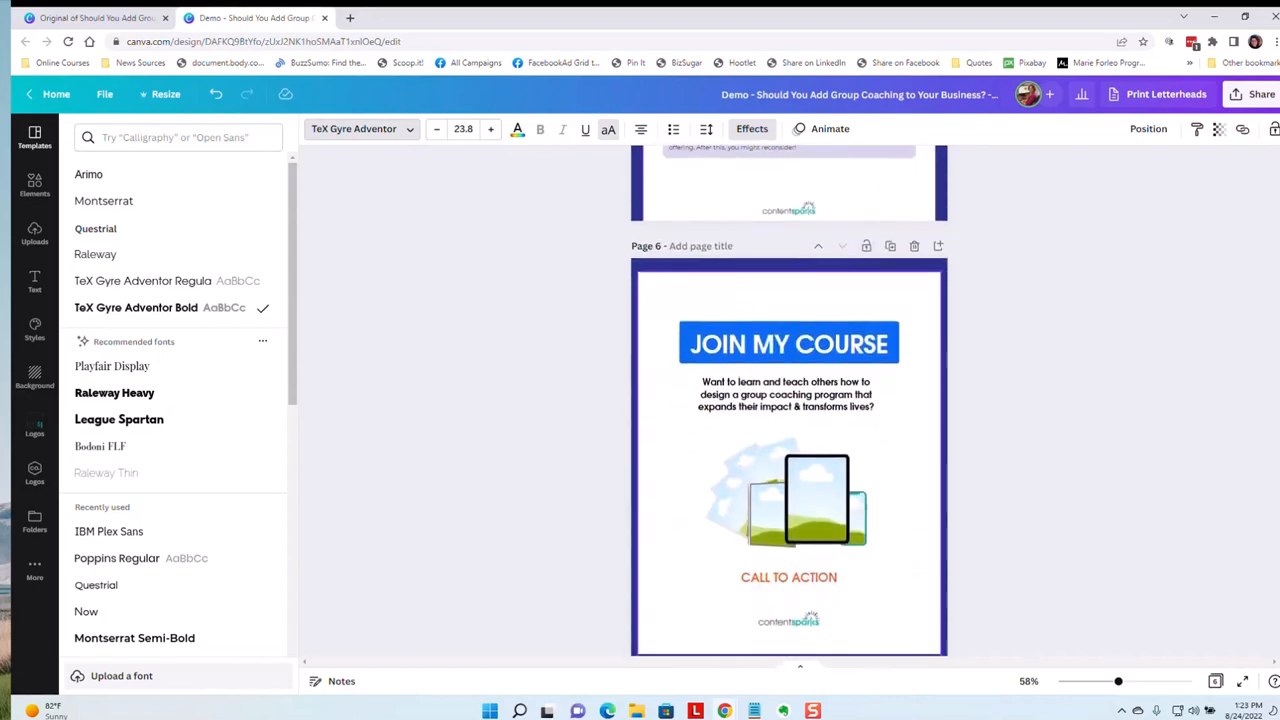
- Set the background effect color of page 2's title to the brand kit's Light Sea Green #00afa9
scroll(789, 400, "up", 7)
scroll(789, 400, "up", 6)
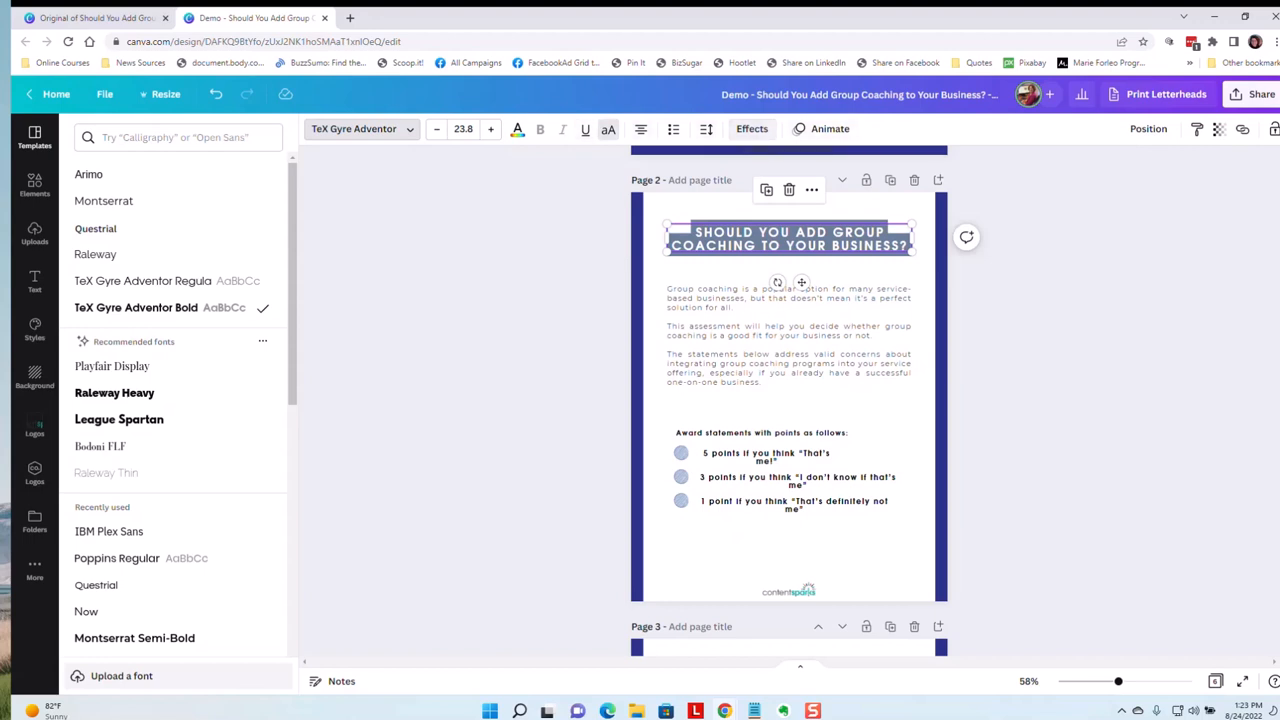
left_click(752, 129)
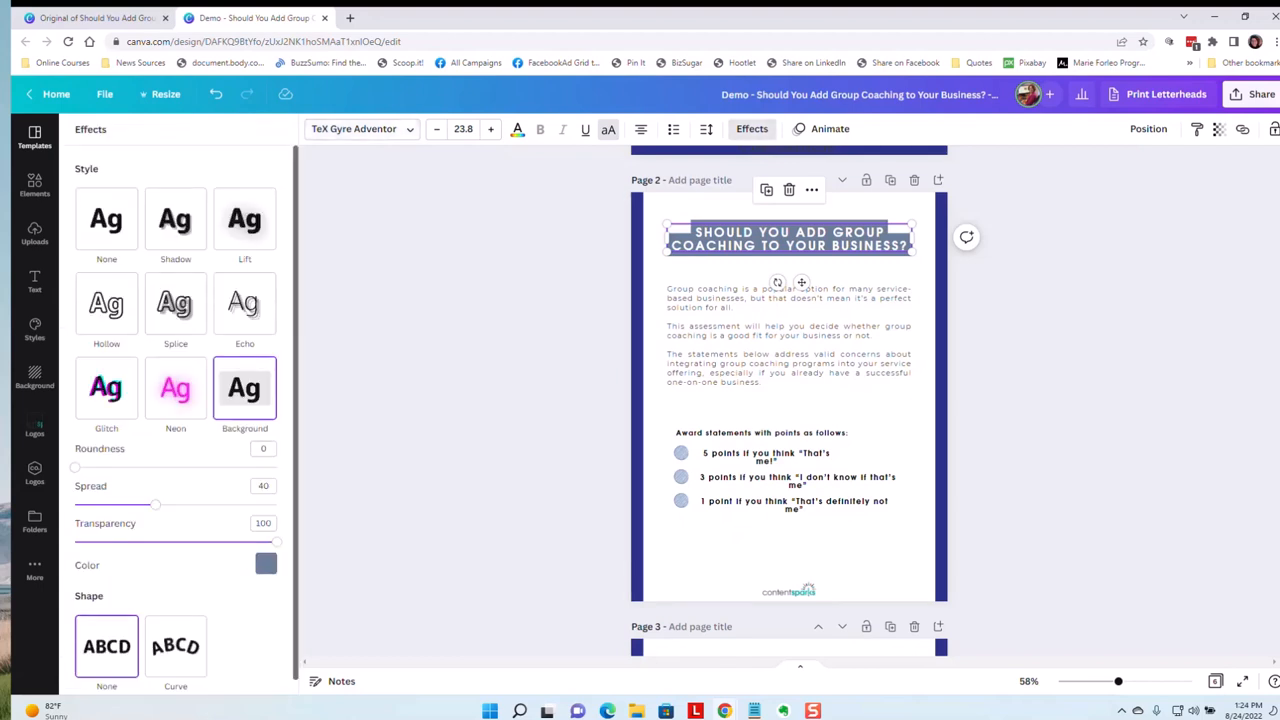
scroll(175, 420, "down", 1)
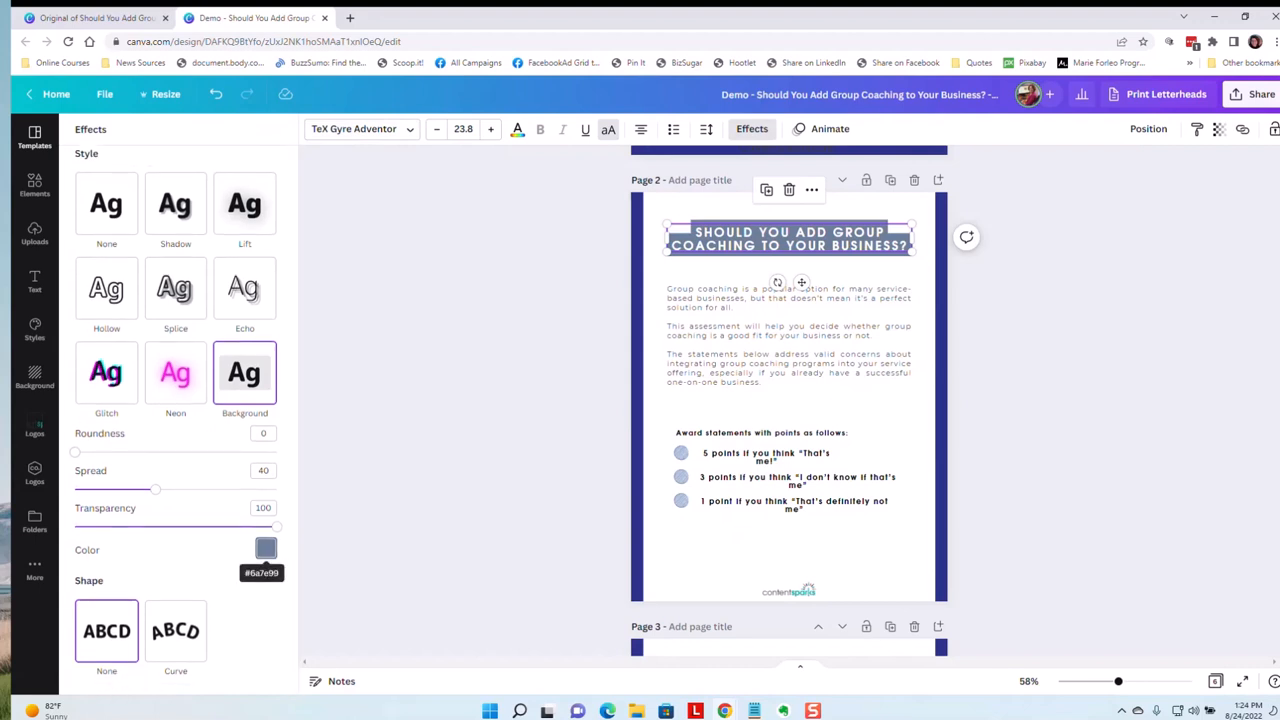
left_click(266, 548)
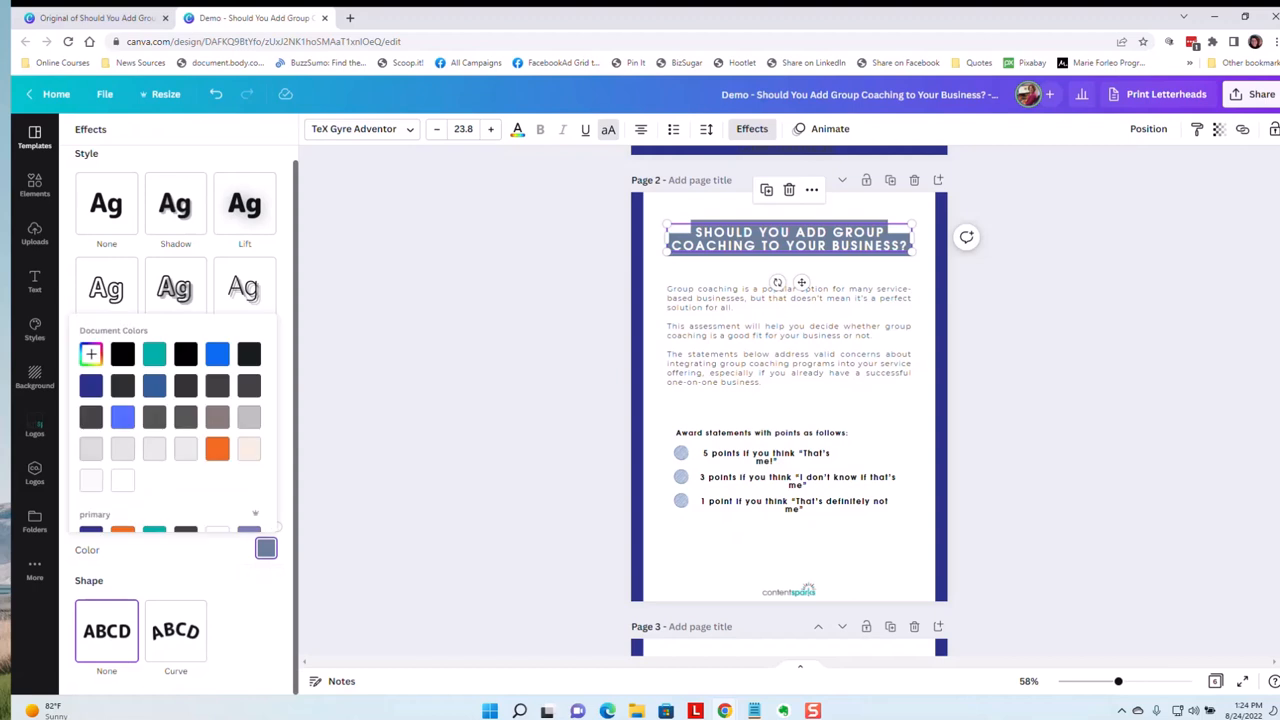
scroll(178, 425, "down", 2)
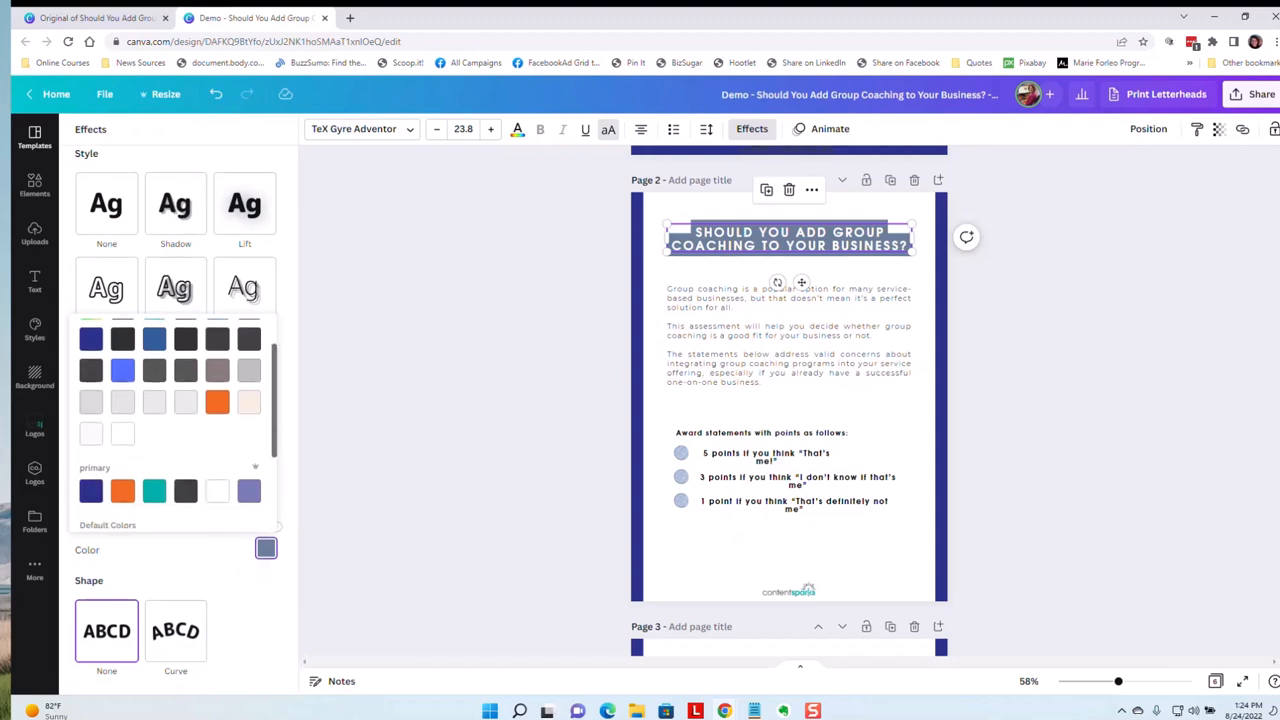
scroll(178, 425, "down", 1)
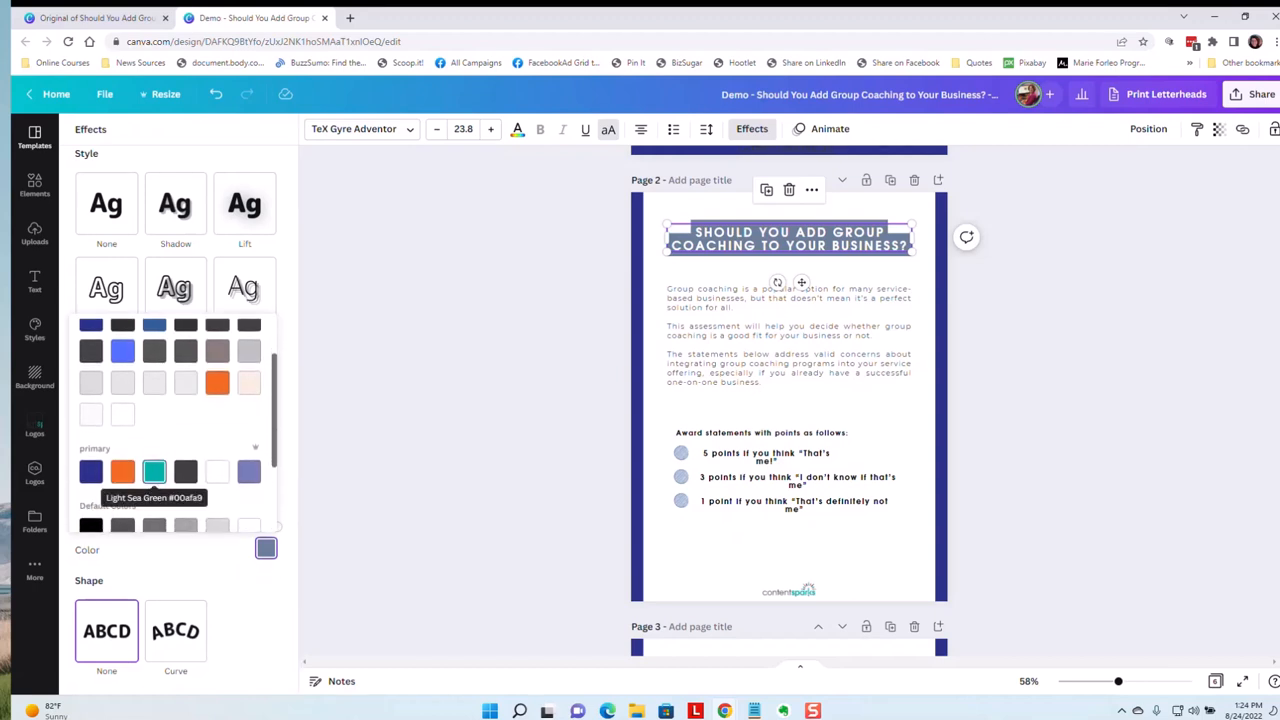
left_click(154, 471)
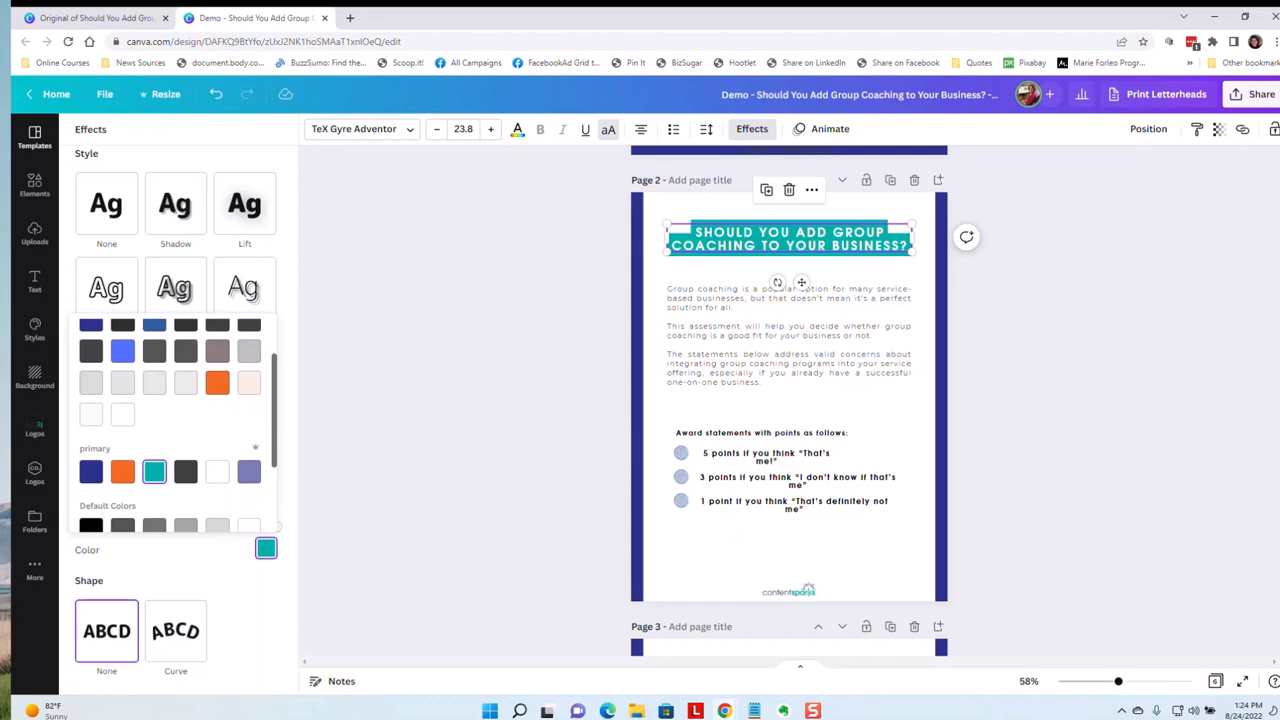
left_click(752, 129)
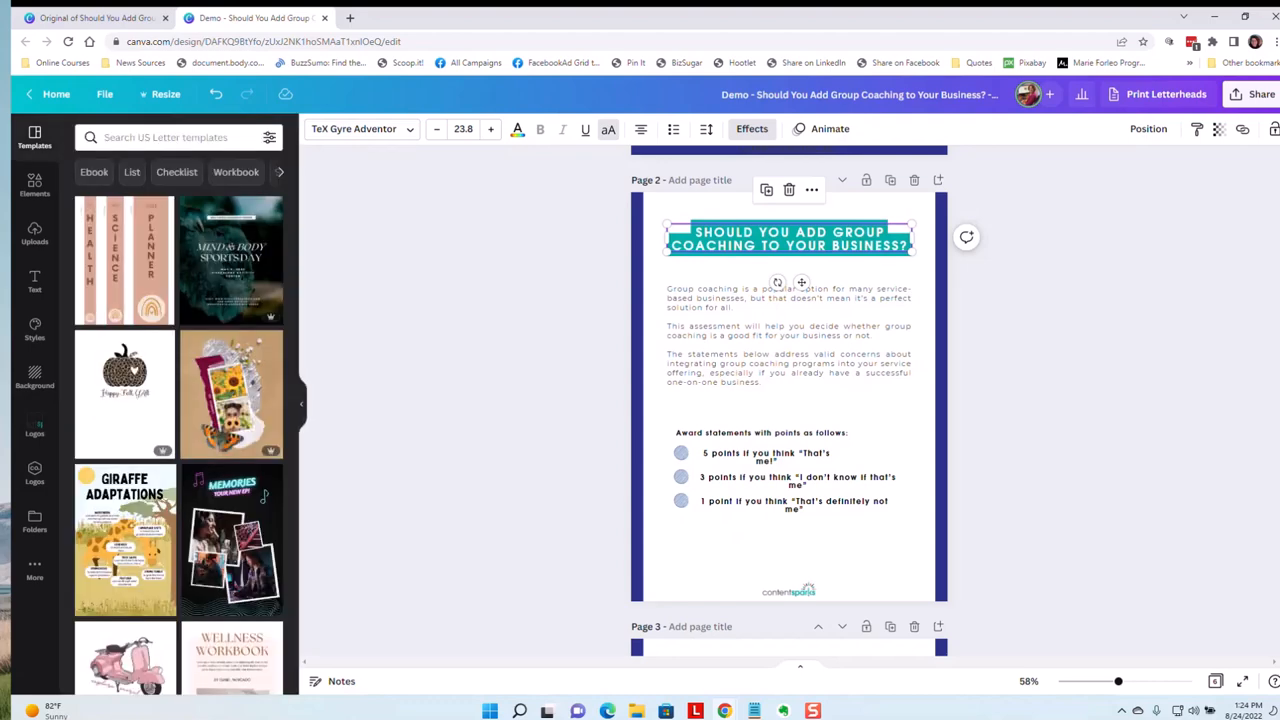
- Change the background effect color of the "Total score" line on page 4 to teal #00afa9
scroll(789, 400, "down", 10)
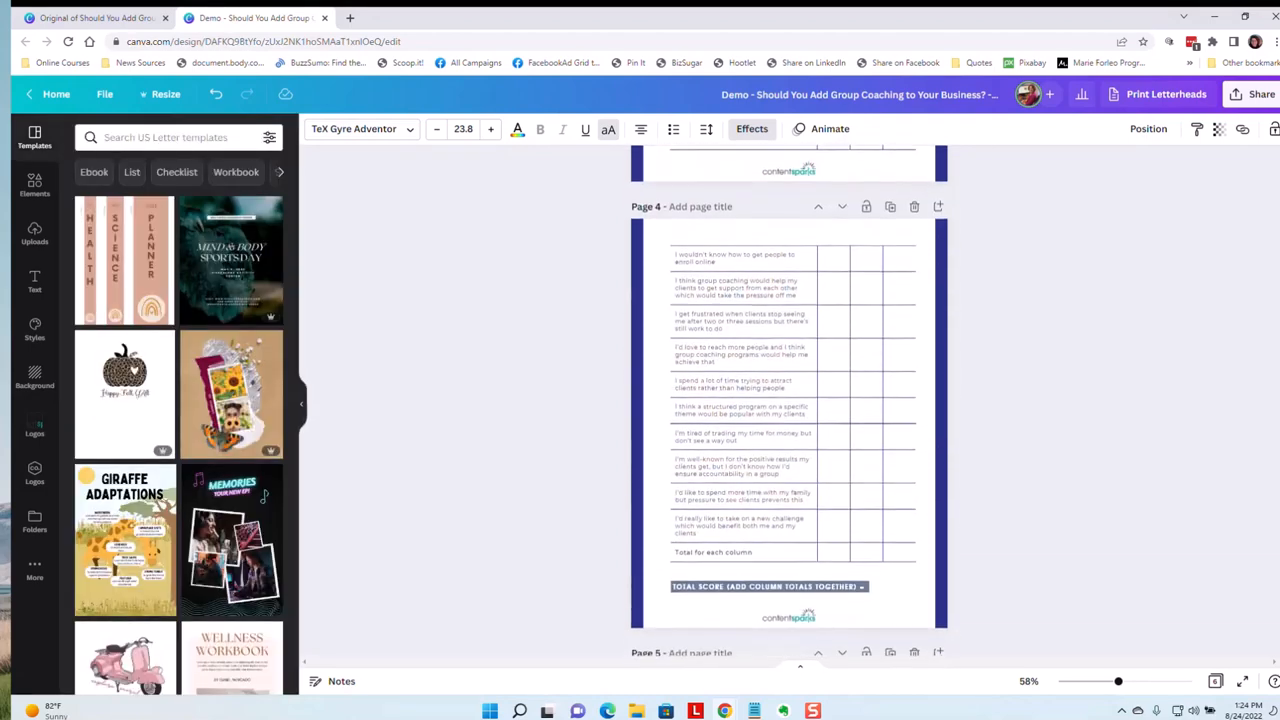
scroll(789, 400, "down", 4)
left_click(808, 282)
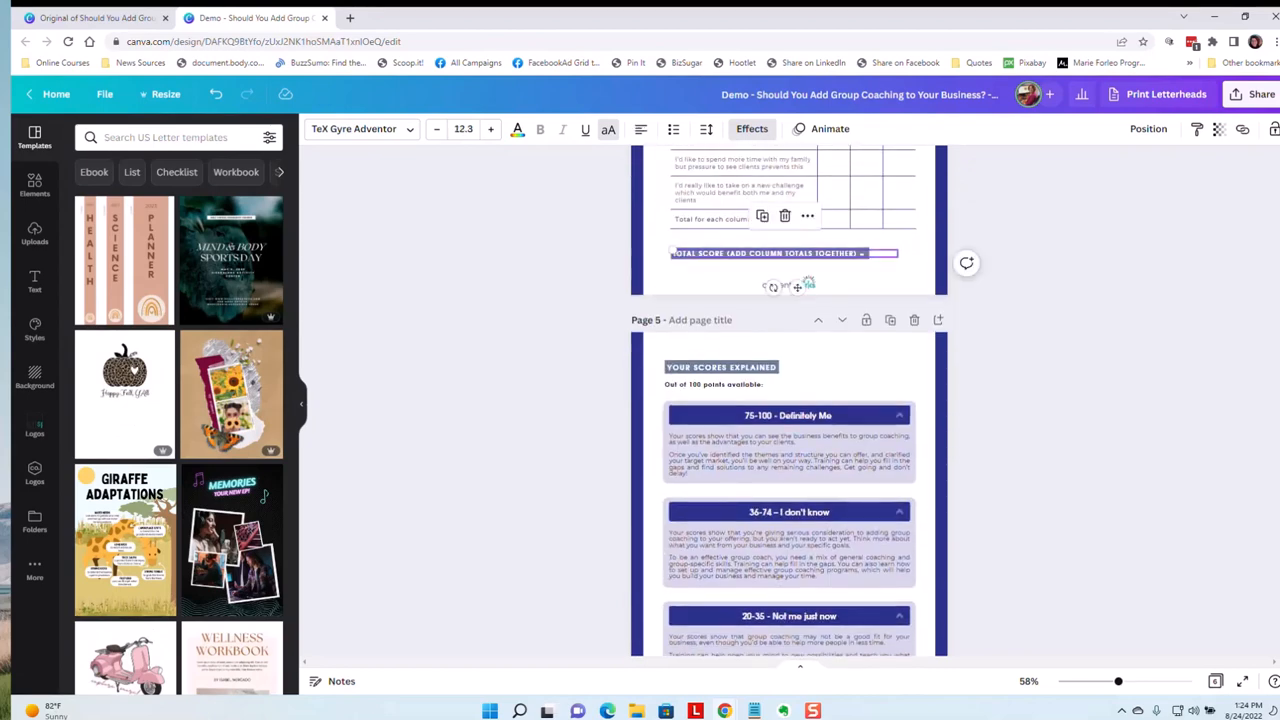
left_click(752, 129)
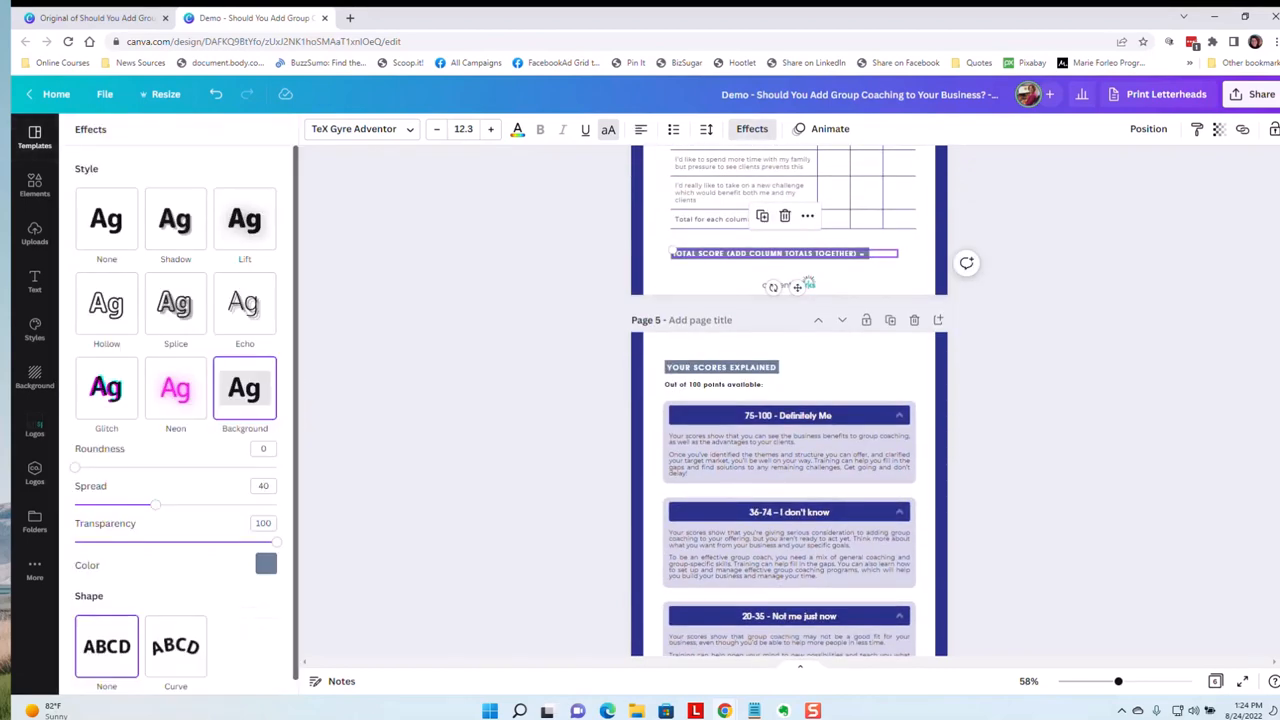
scroll(178, 420, "down", 1)
left_click(265, 548)
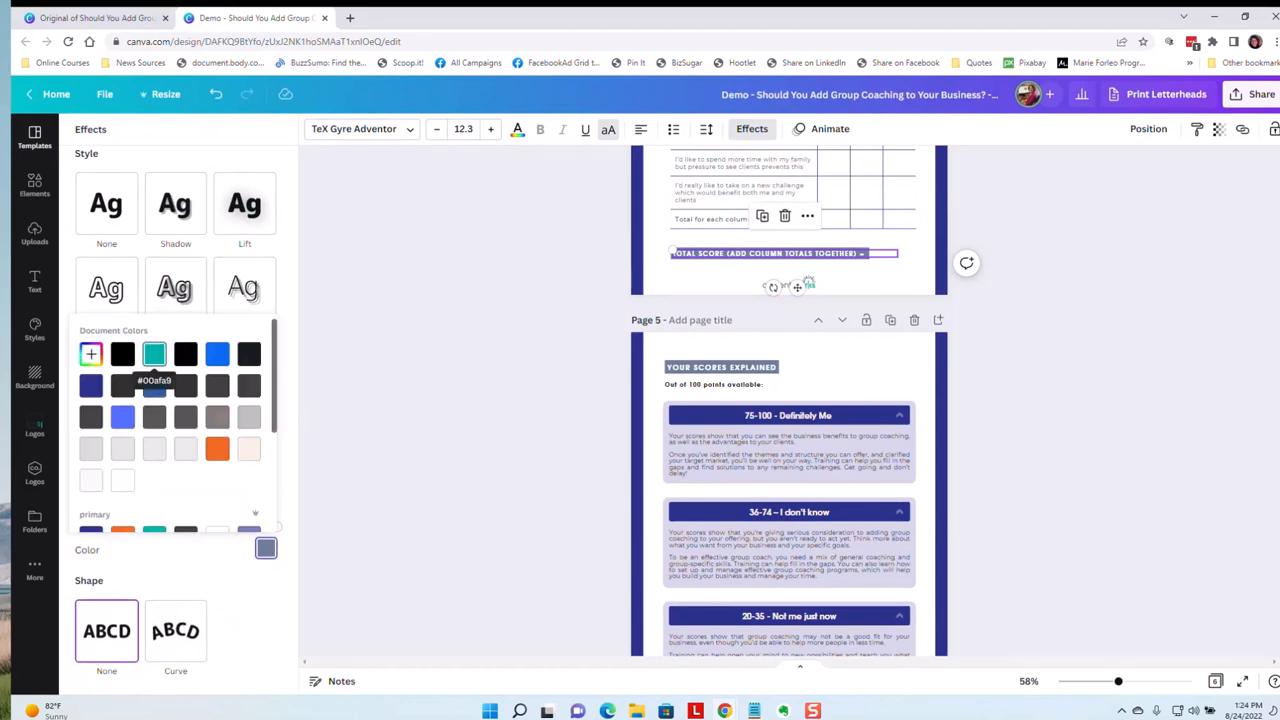
left_click(154, 353)
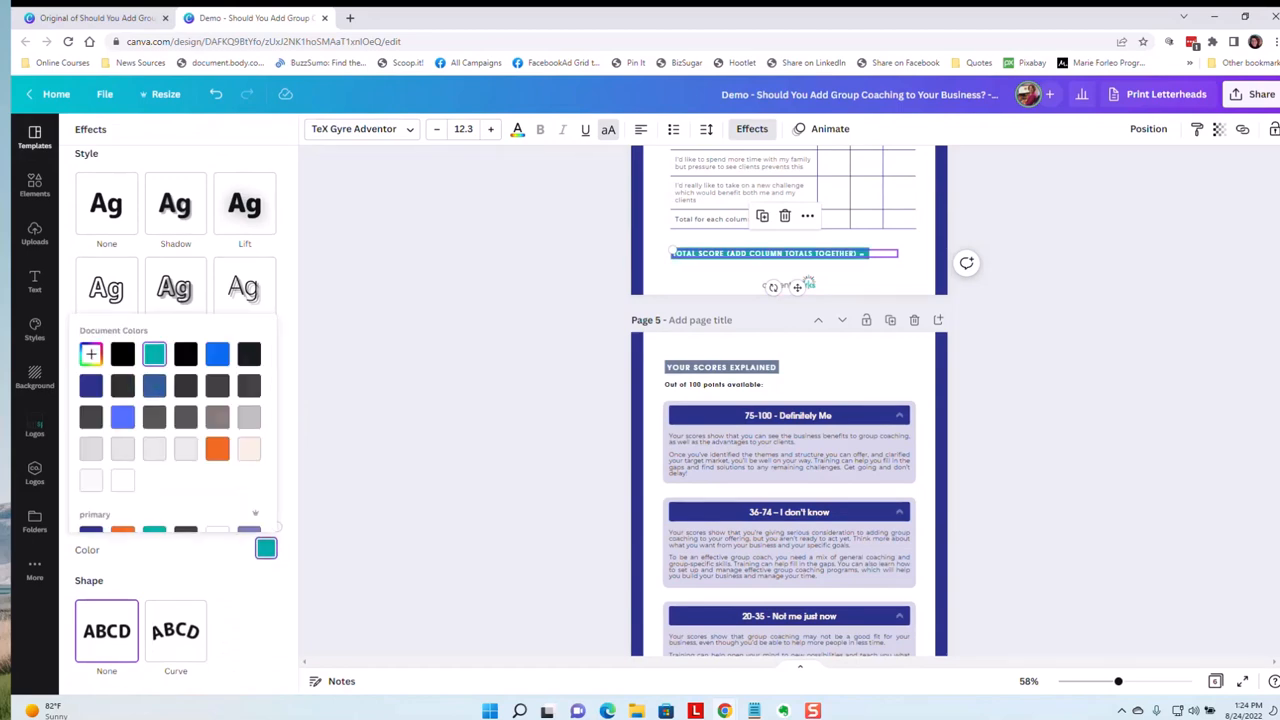
left_click(752, 129)
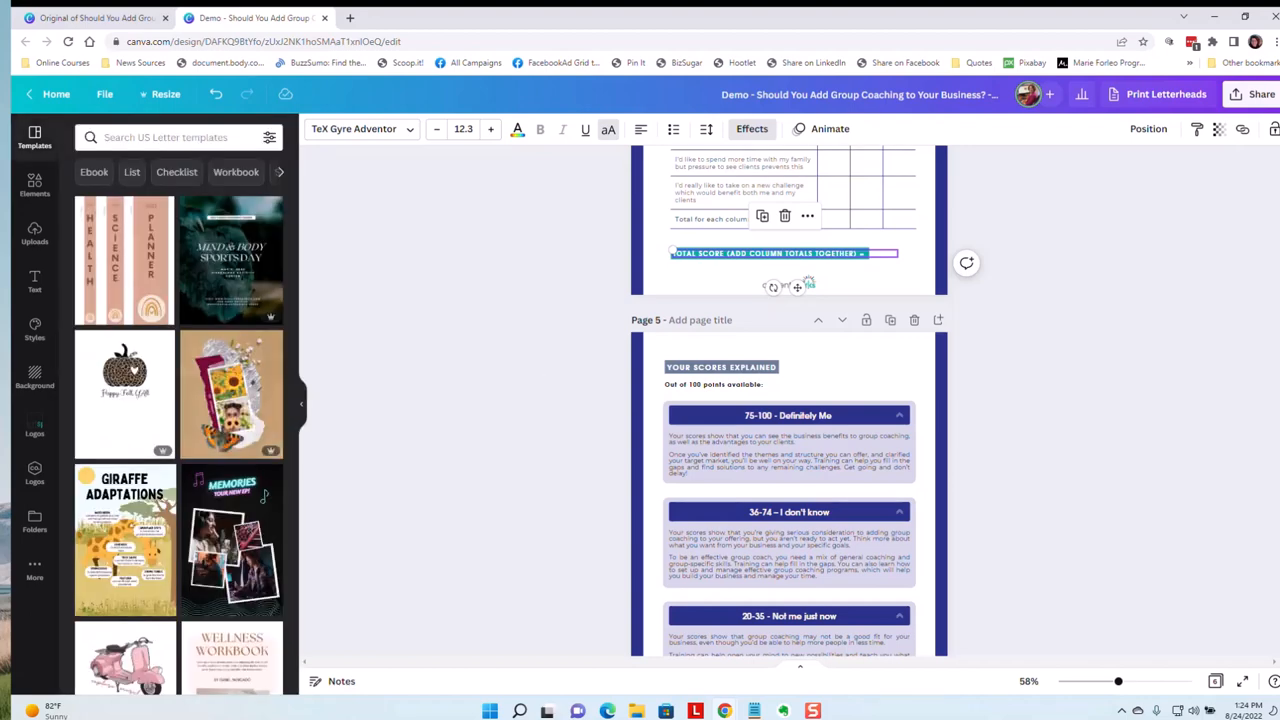
- Give the "Your scores explained" heading on page 5 the same teal #00afa9 background effect color
left_click(722, 367)
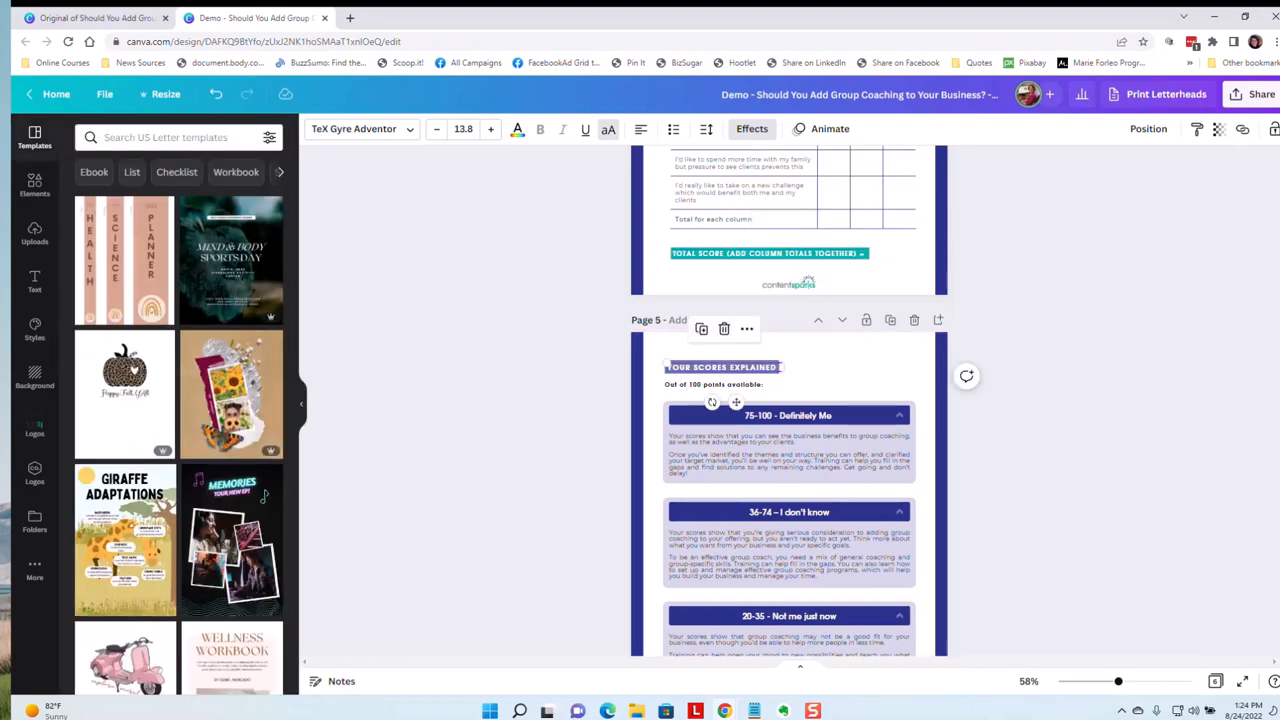
key("Escape")
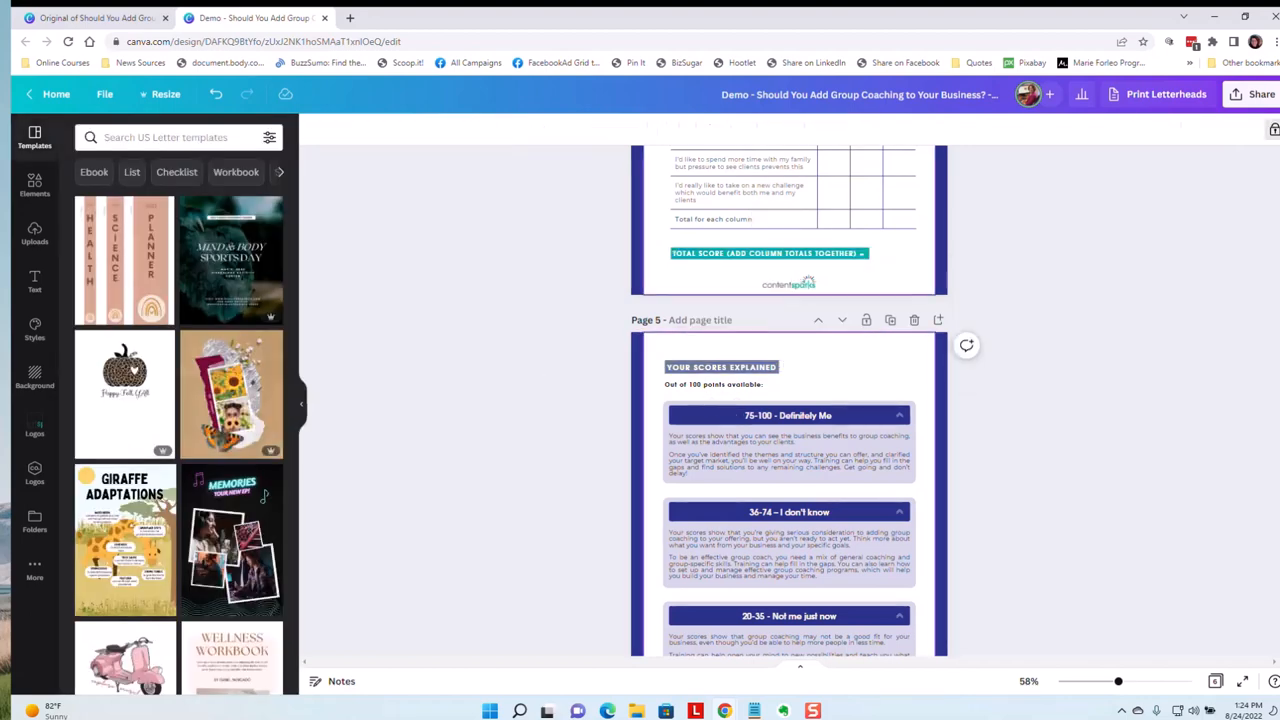
left_click(722, 367)
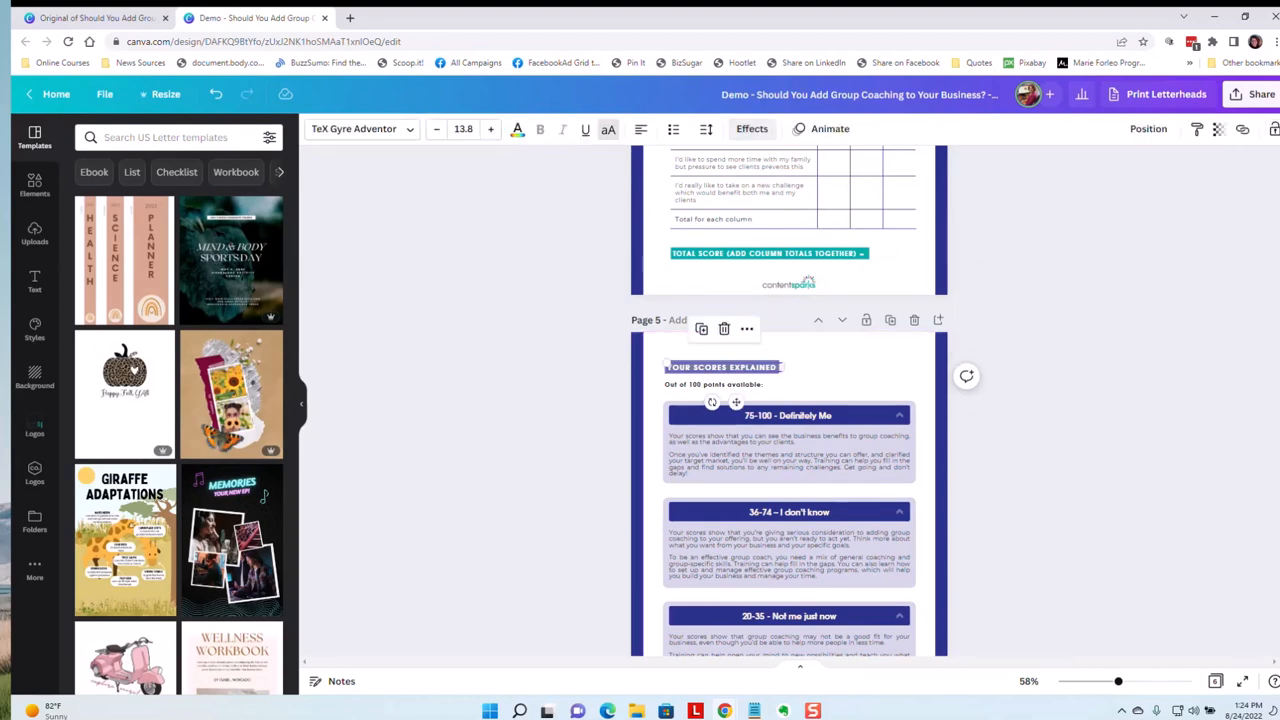
left_click(752, 128)
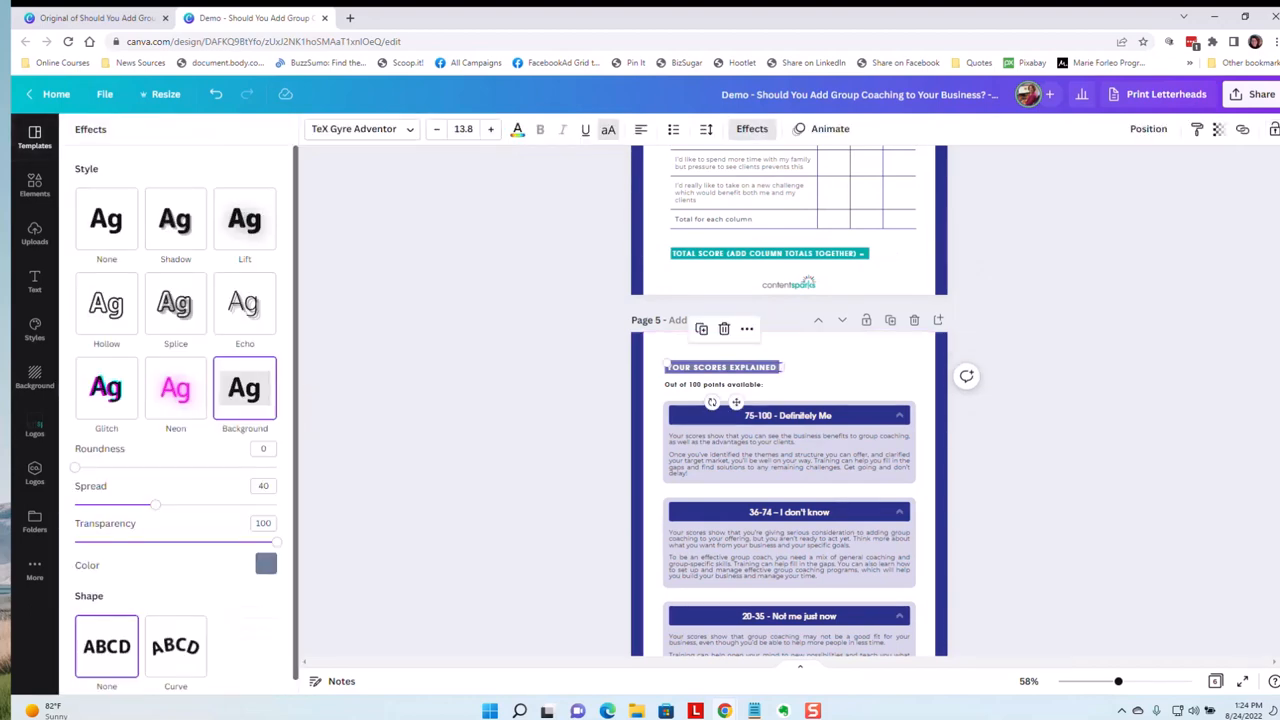
left_click(265, 563)
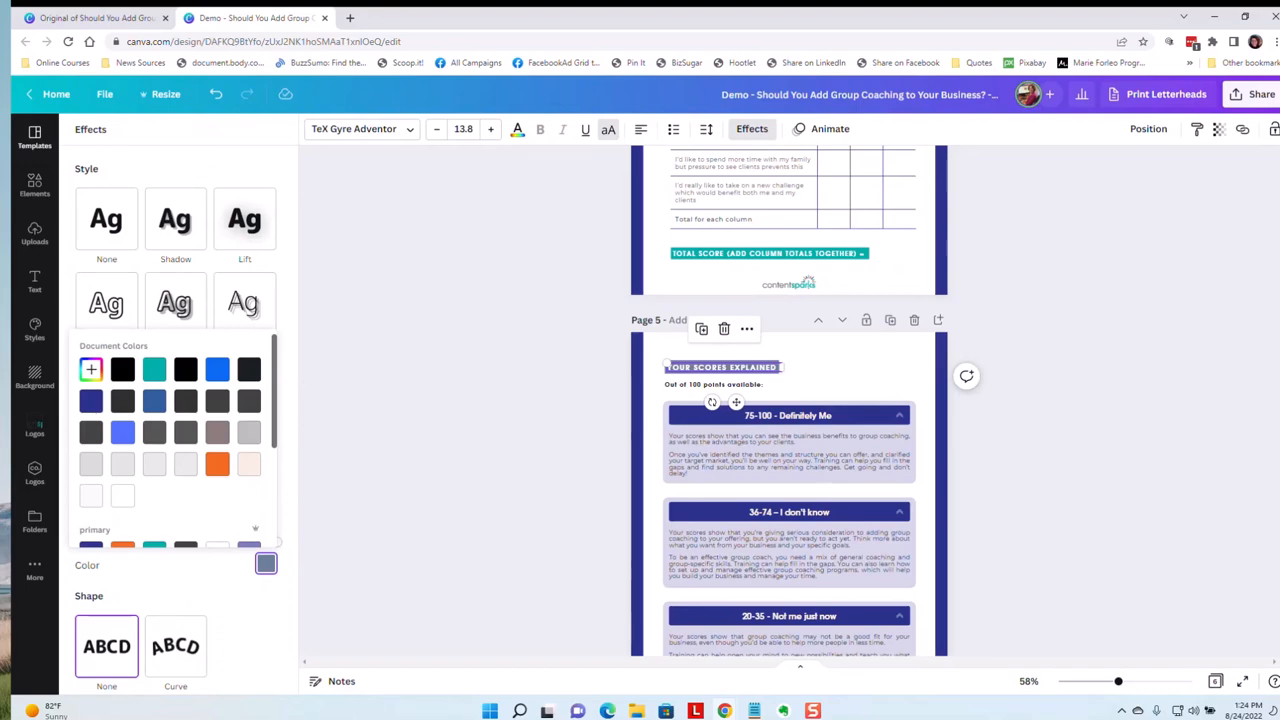
left_click(154, 369)
- Recolor the blue banner behind "Join my course" on page 6 to the document's teal #00afa9
scroll(789, 400, "down", 5)
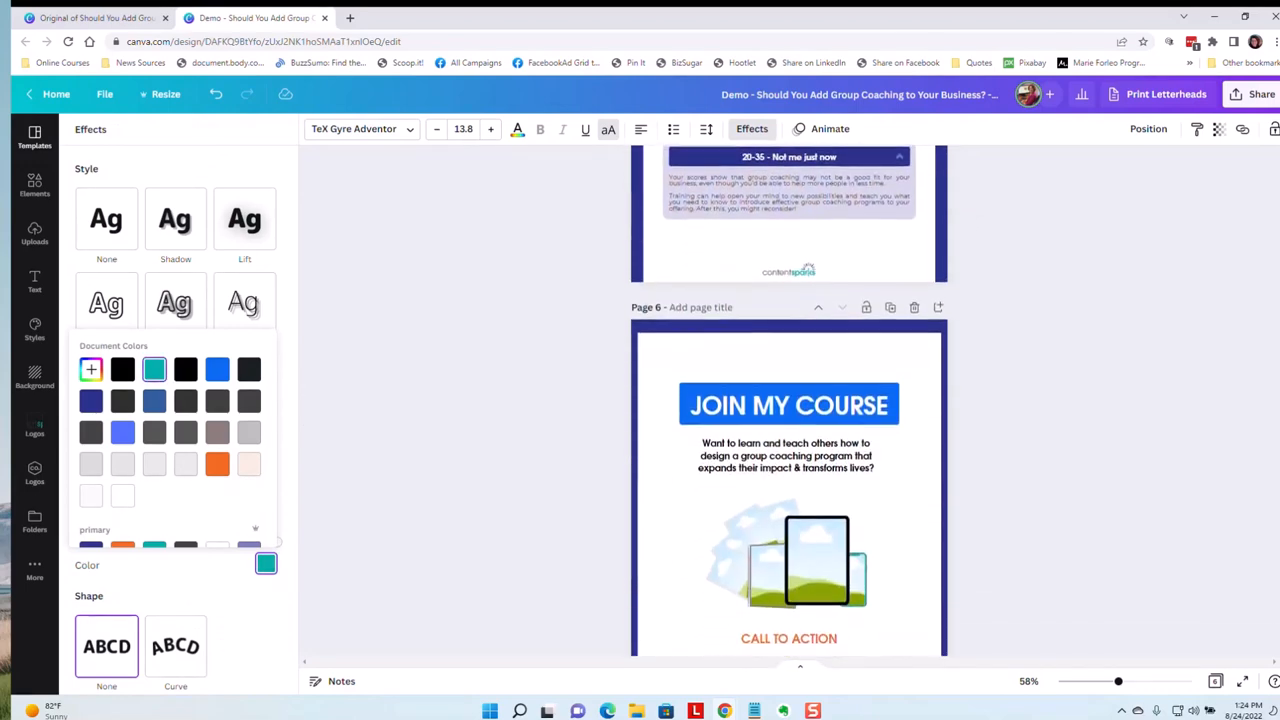
scroll(789, 400, "down", 3)
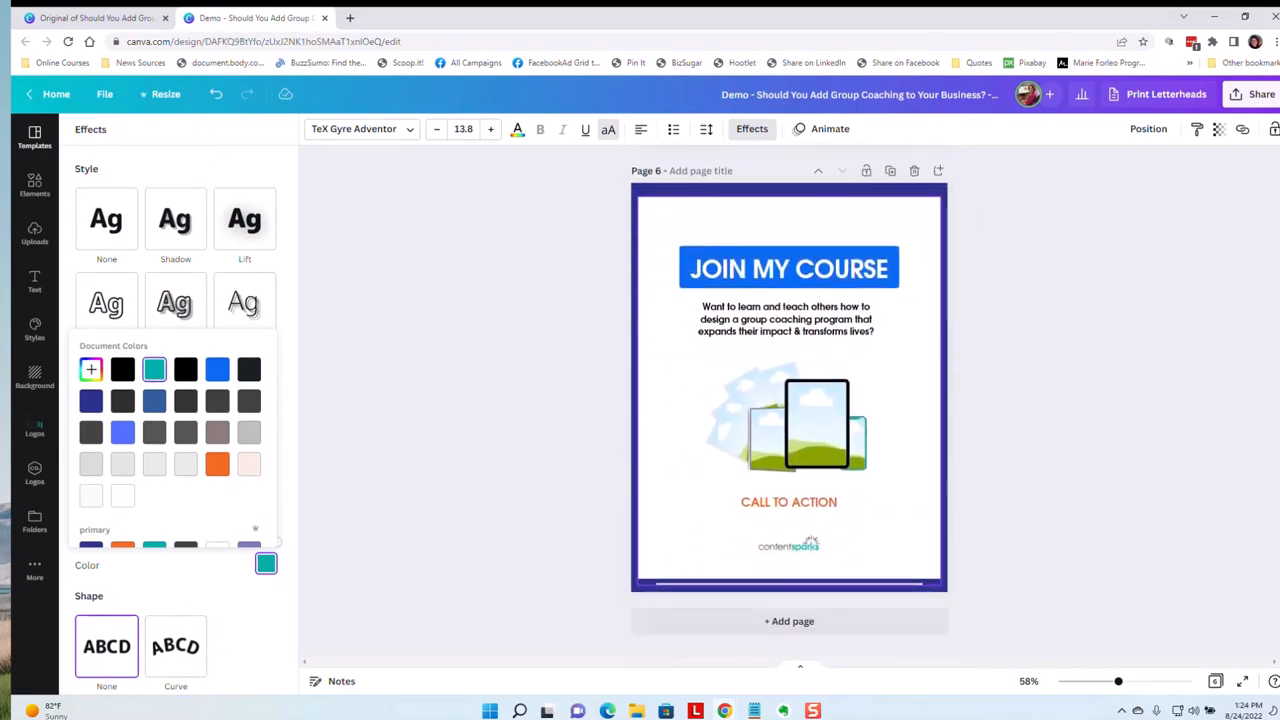
left_click(789, 268)
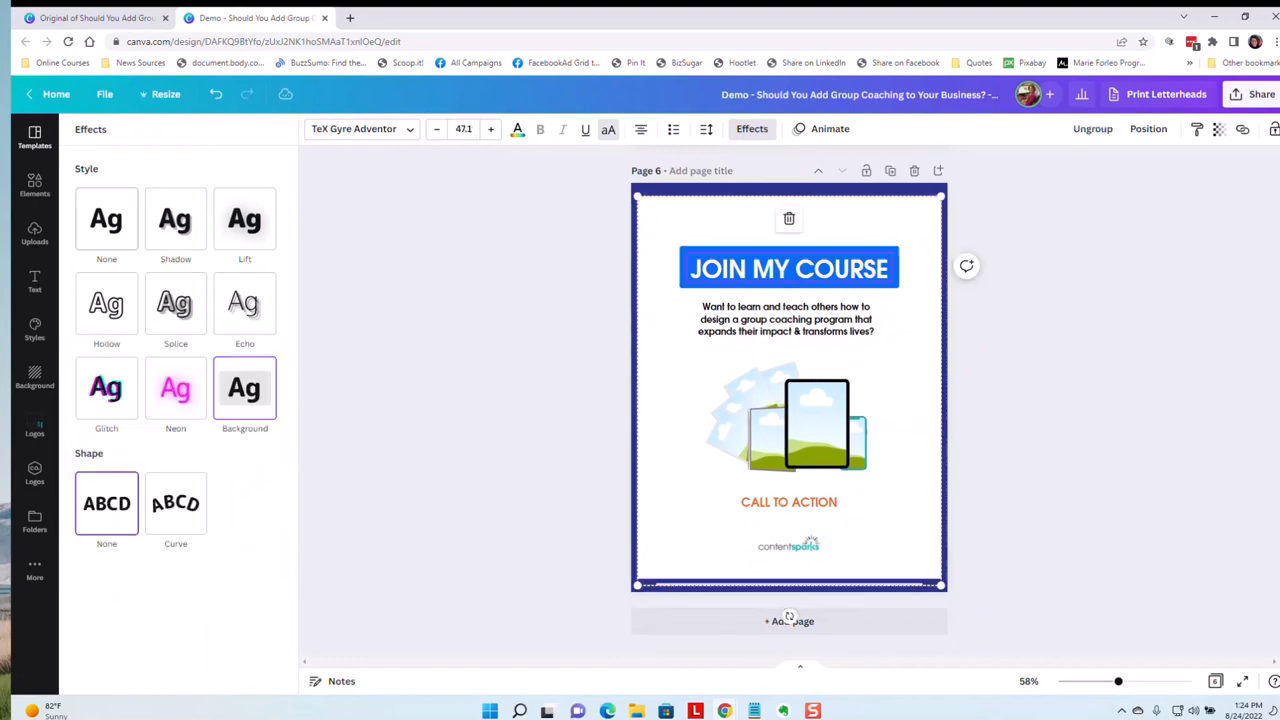
left_click(789, 284)
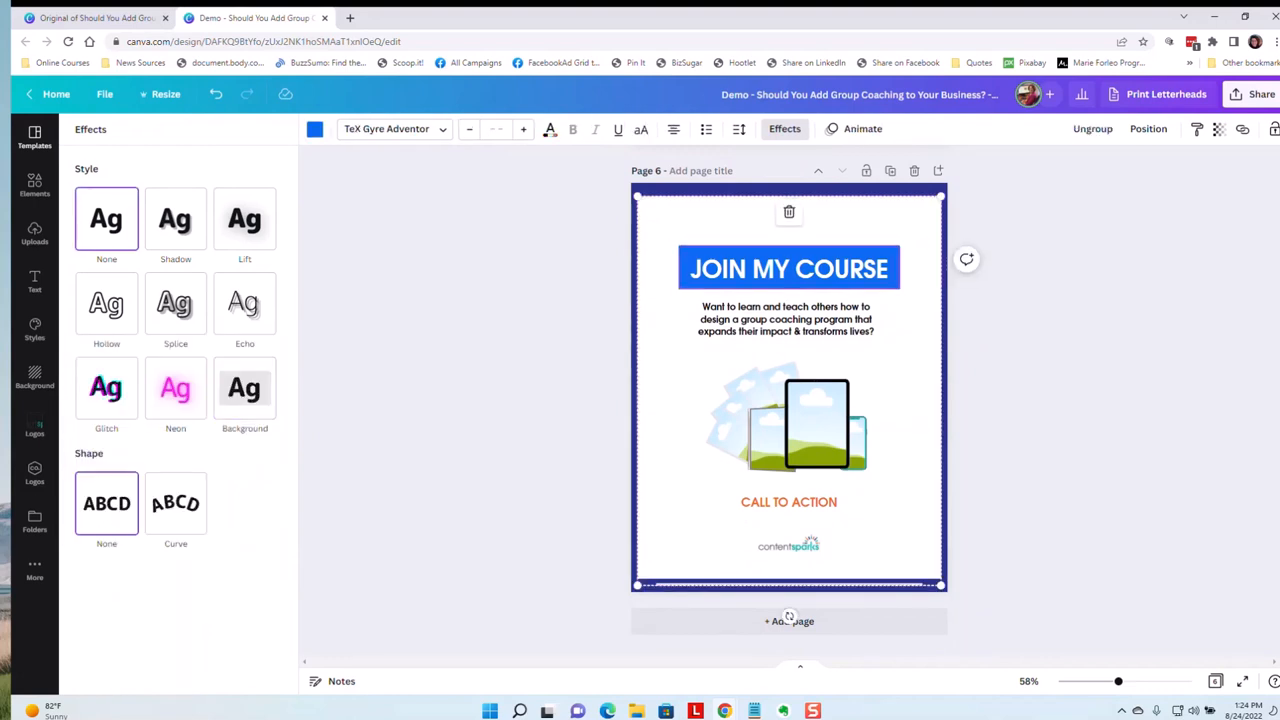
left_click(315, 129)
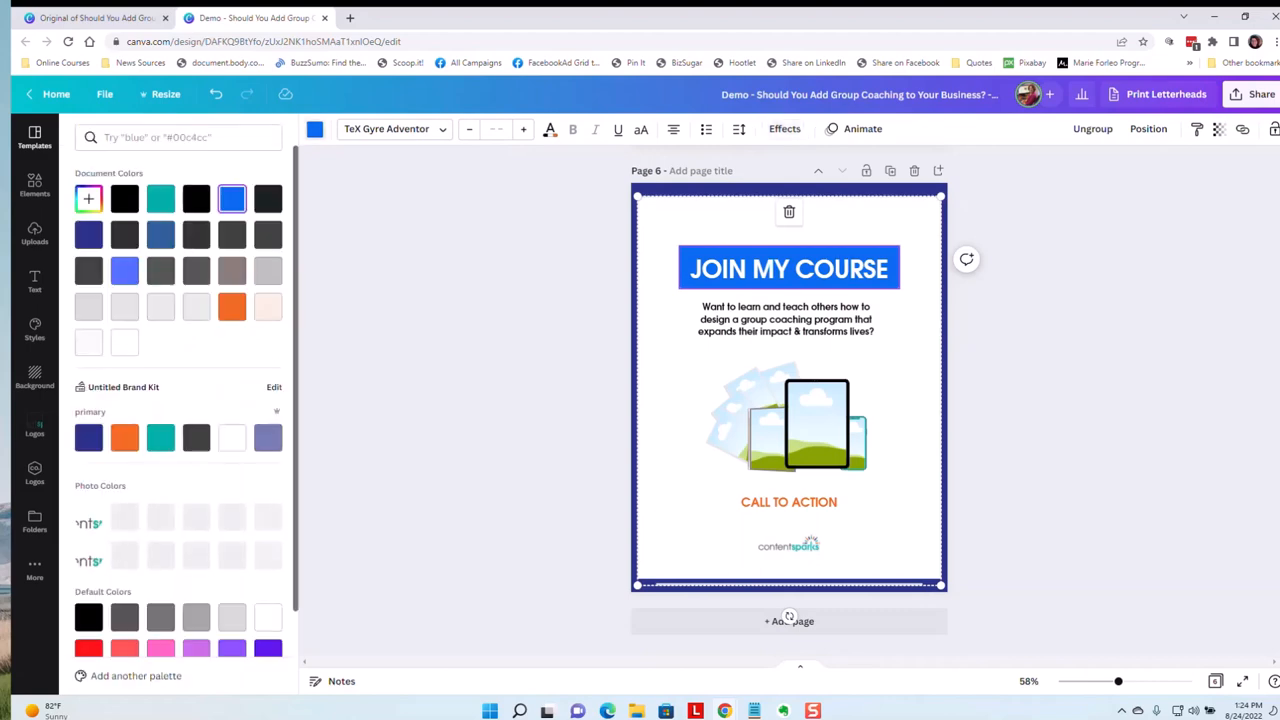
left_click(161, 199)
left_click(315, 129)
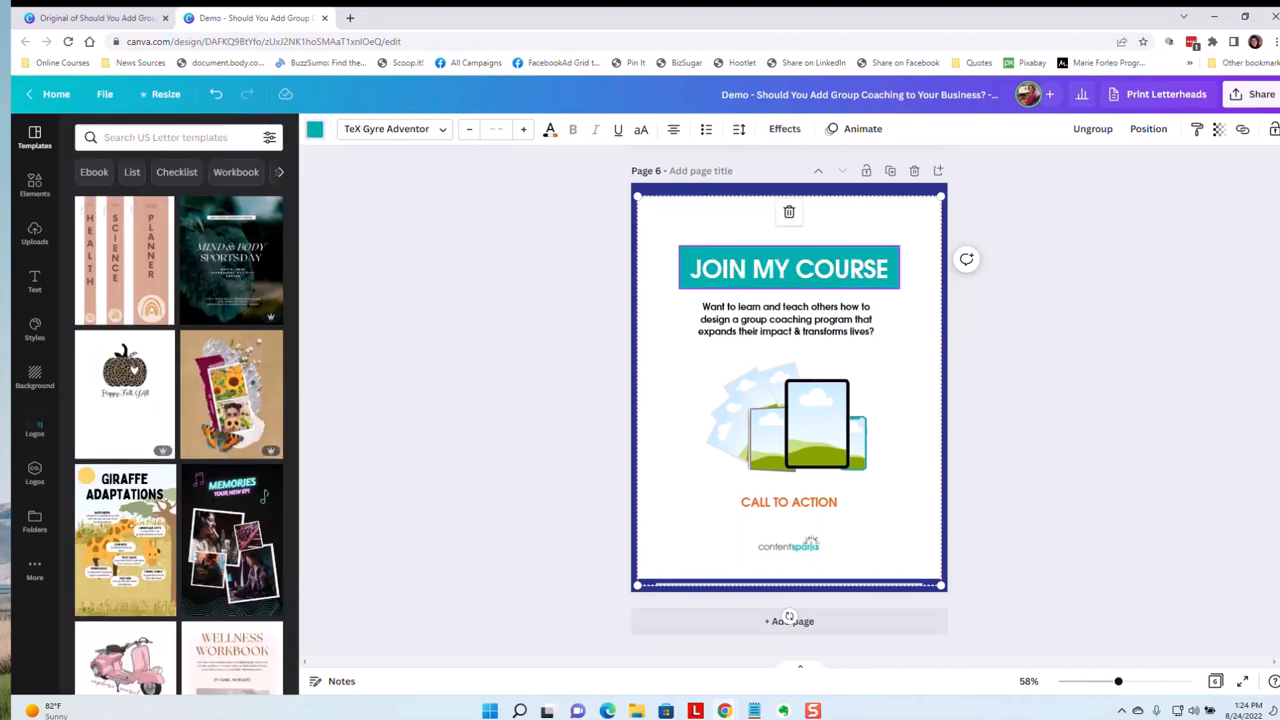
- Review the recolored pages against the instructions on page 1 and examine page 2's text at 113% zoom
scroll(789, 450, "up", 10)
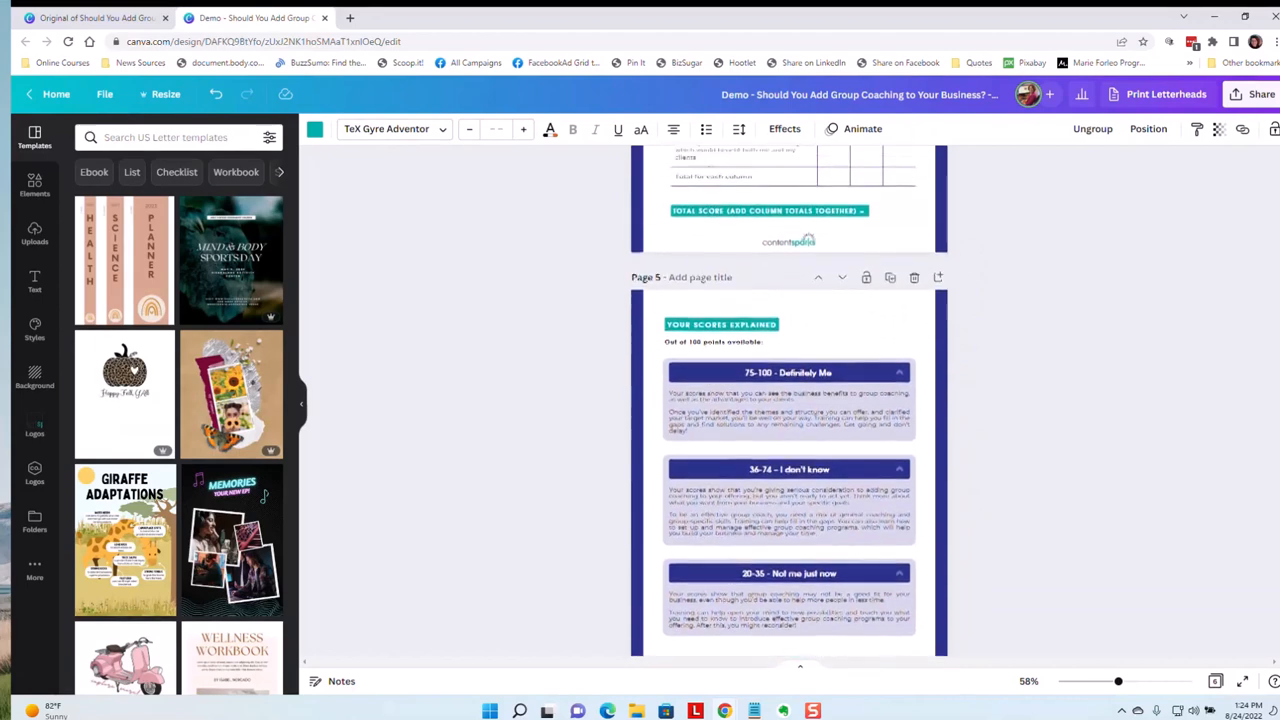
scroll(789, 400, "up", 15)
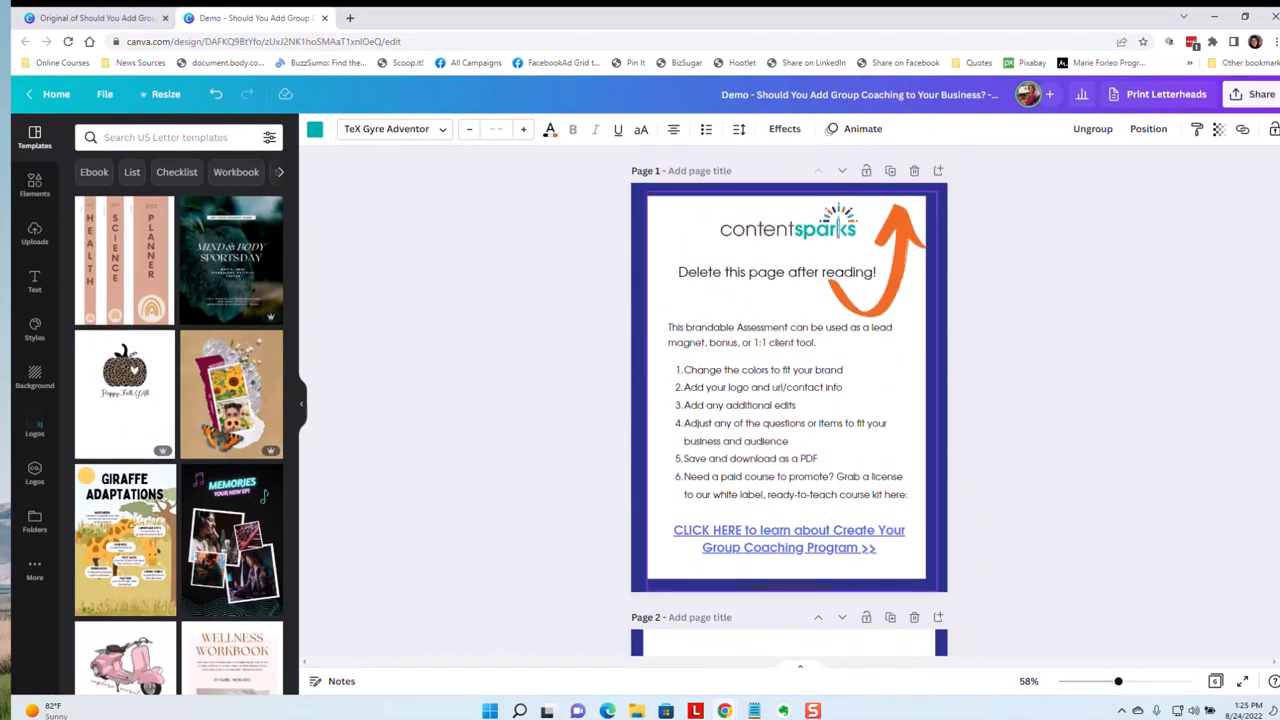
scroll(789, 400, "down", 10)
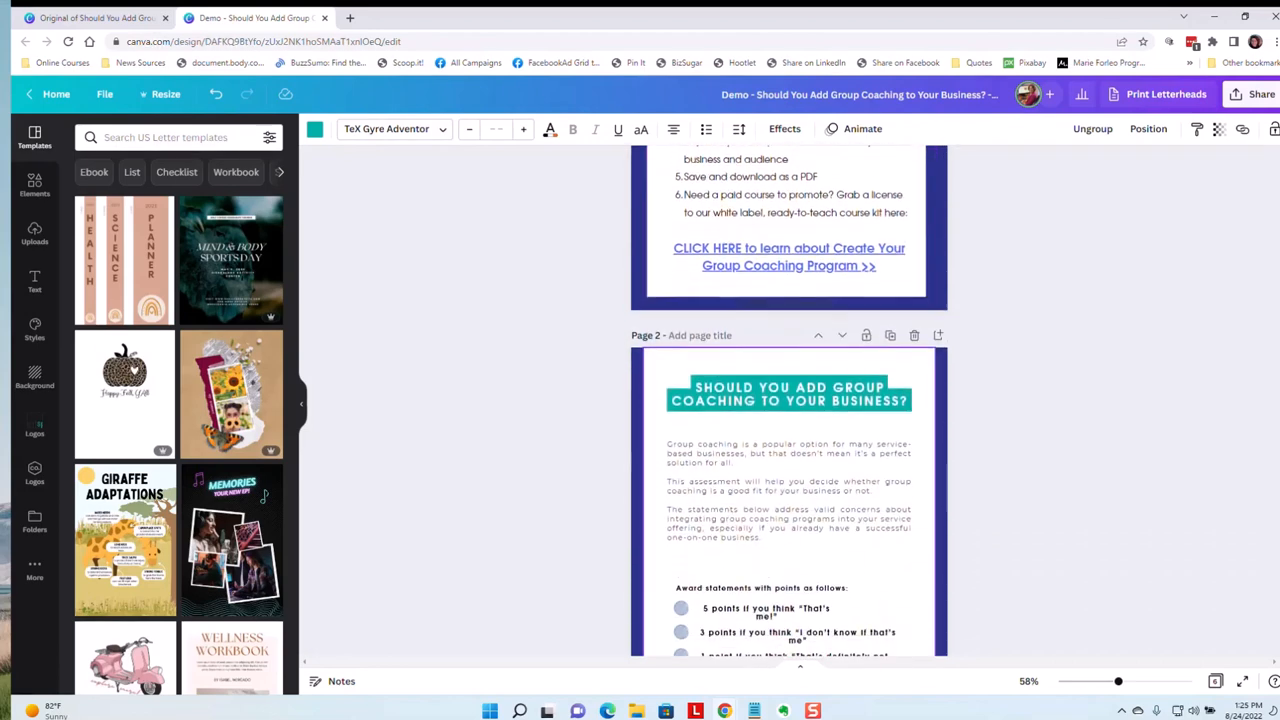
scroll(789, 400, "down", 2)
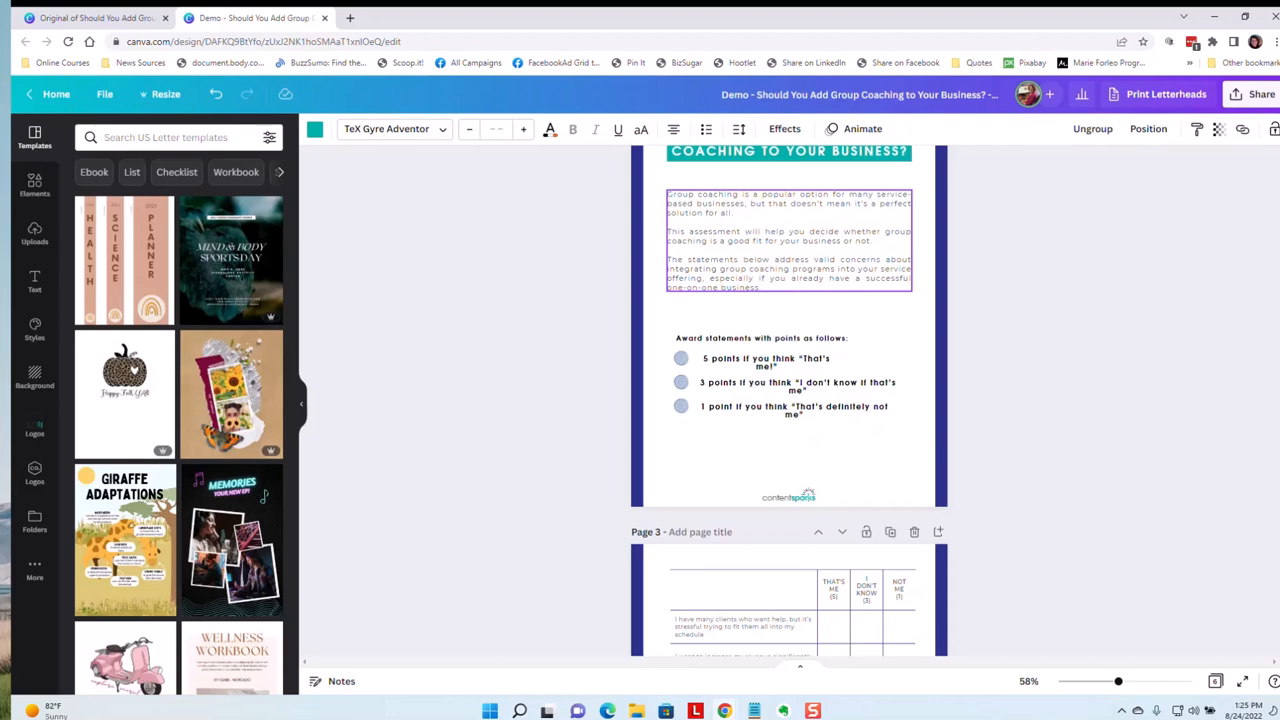
left_click(689, 231)
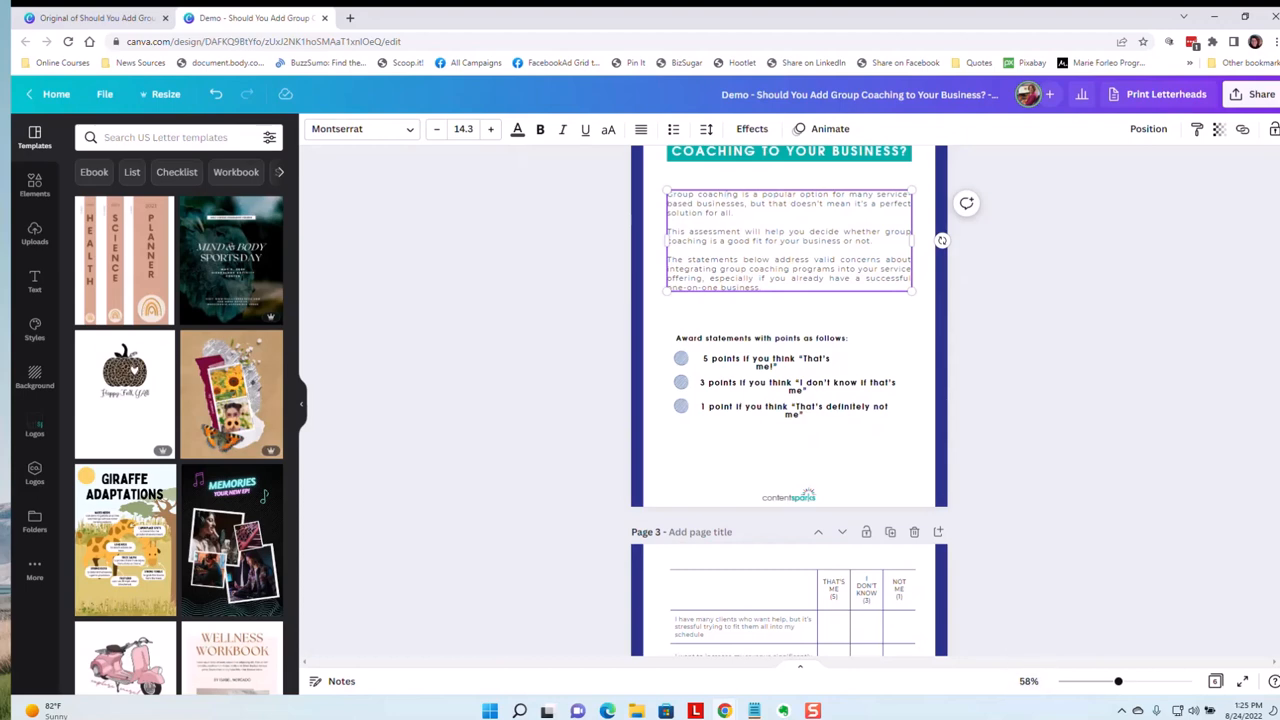
left_click_drag(1118, 681, 1141, 681)
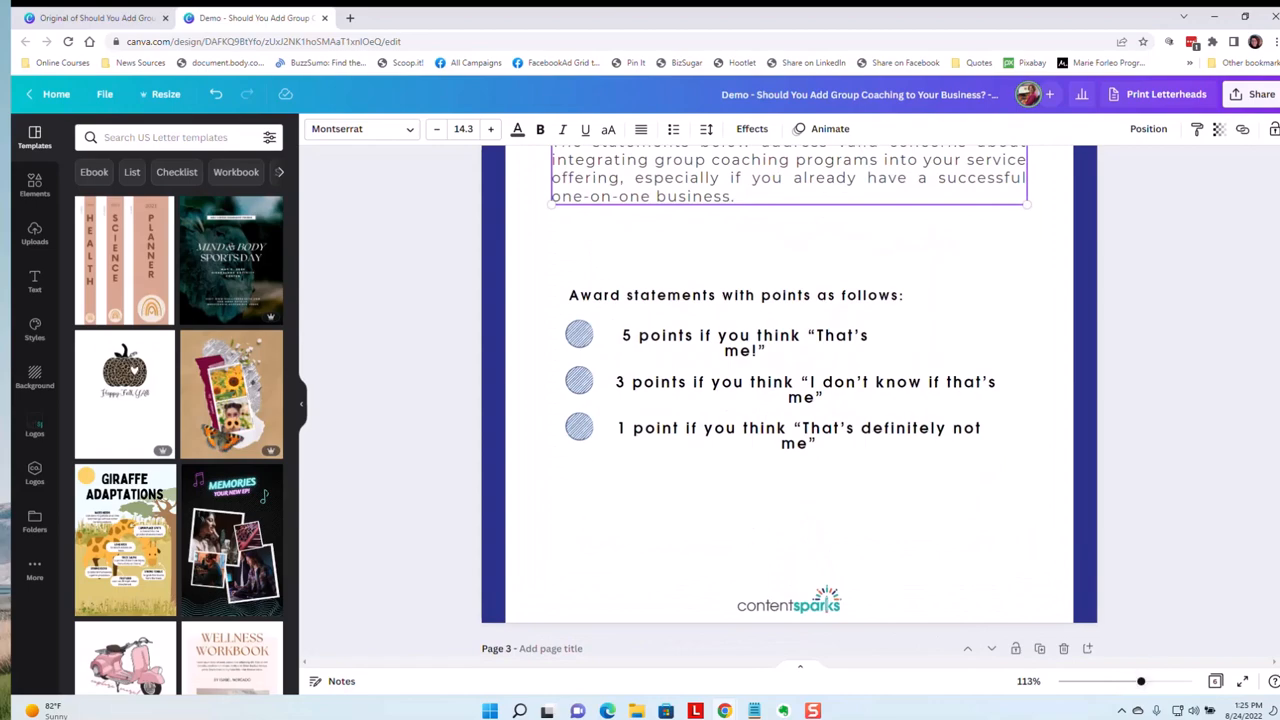
scroll(780, 400, "up", 6)
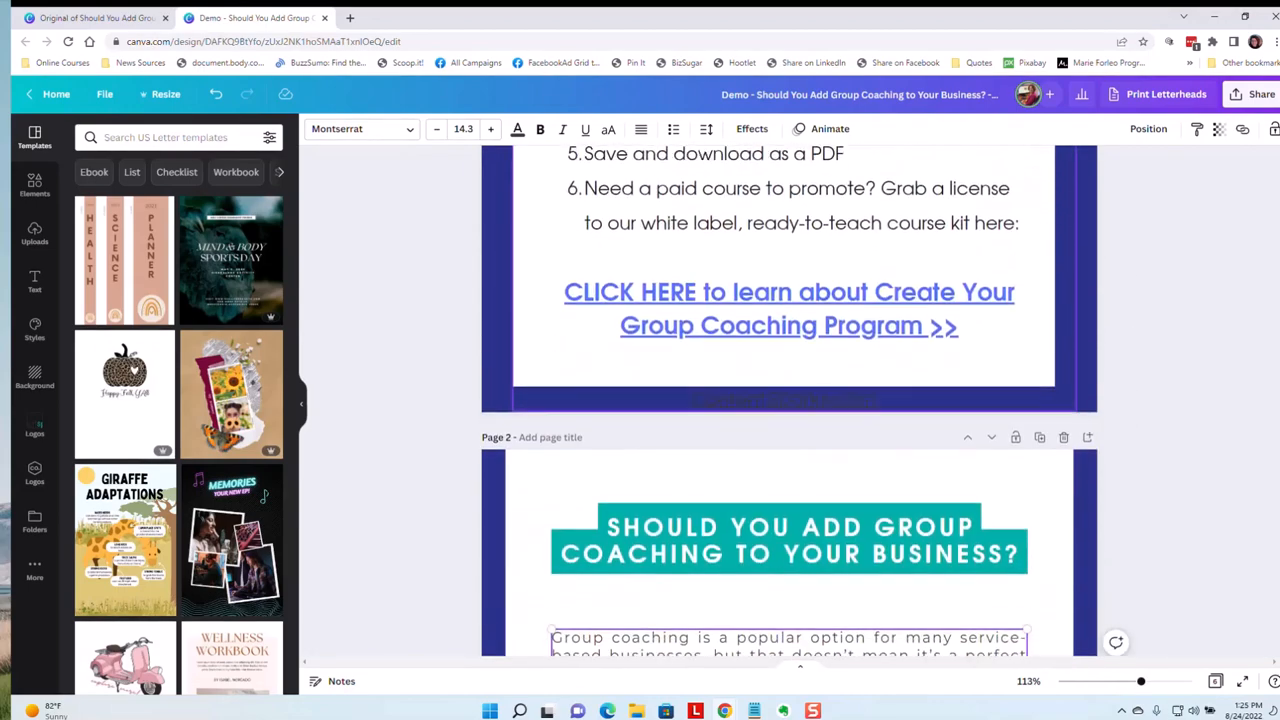
scroll(790, 400, "down", 2)
scroll(789, 400, "down", 2)
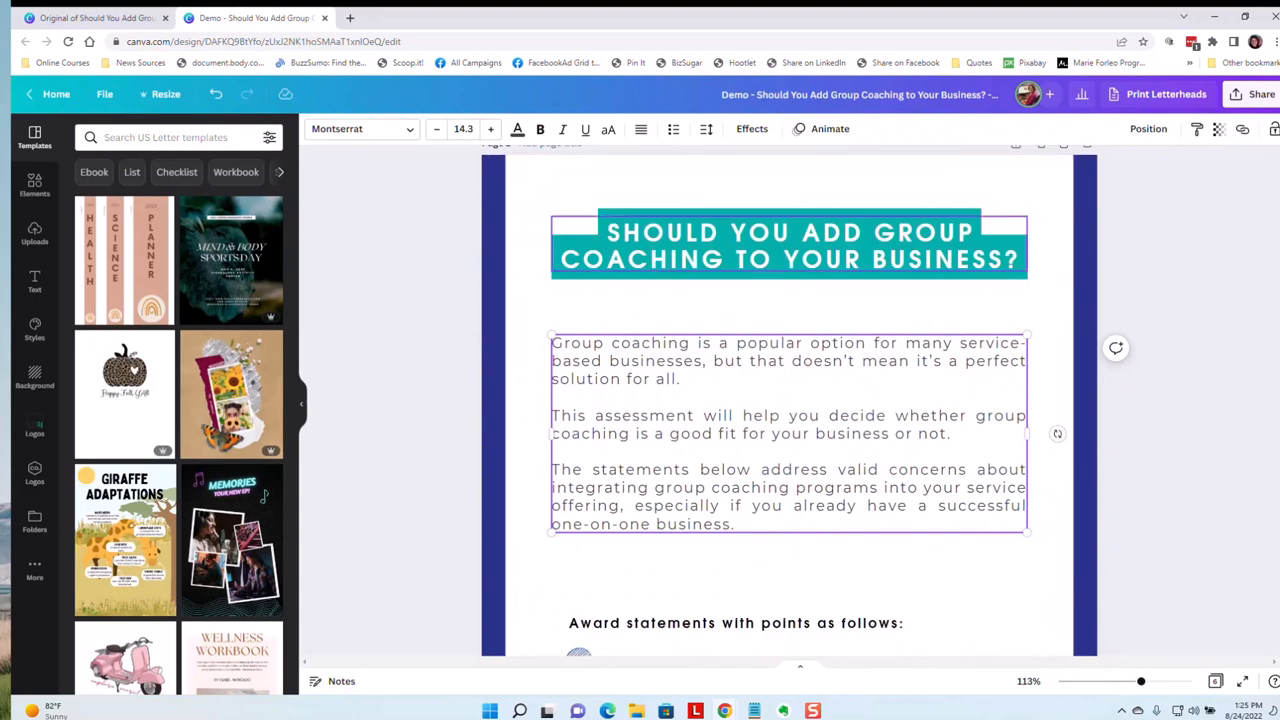
- Reword the page 2 heading to "Should I add group coaching to my fitness business?" and widen its text box to 6.8
left_click(789, 245)
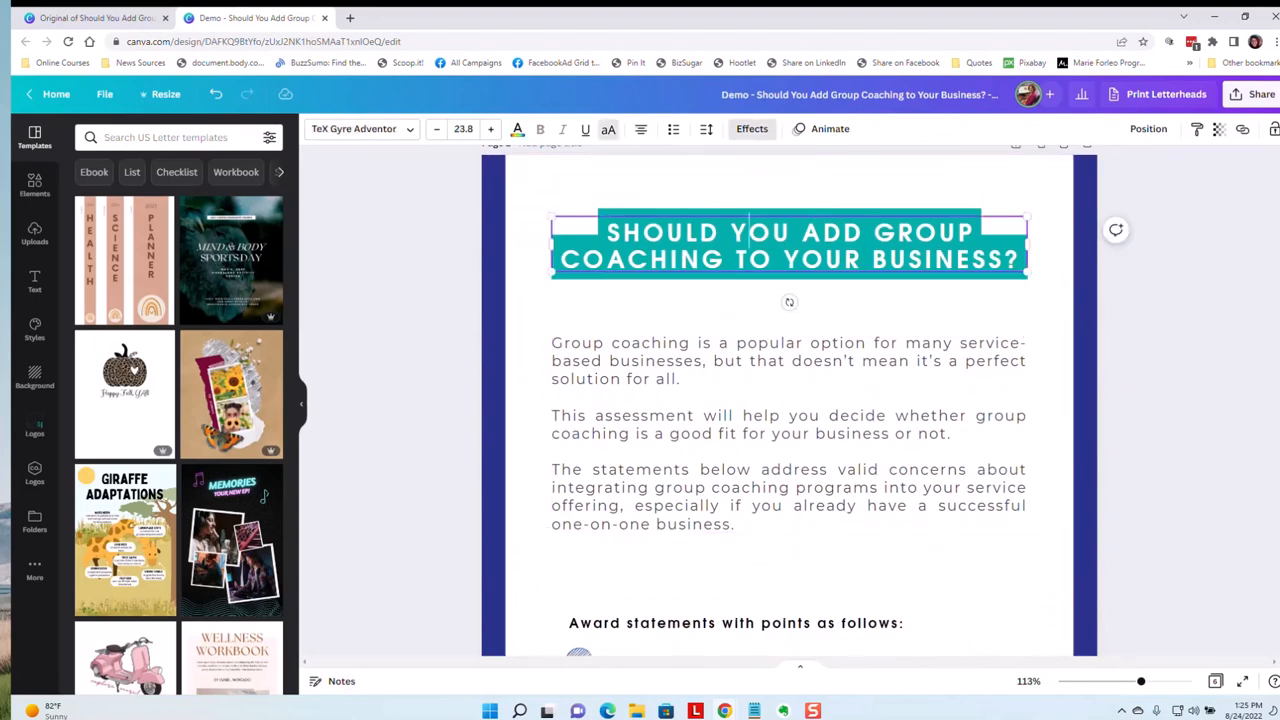
double_click(765, 233)
type("I")
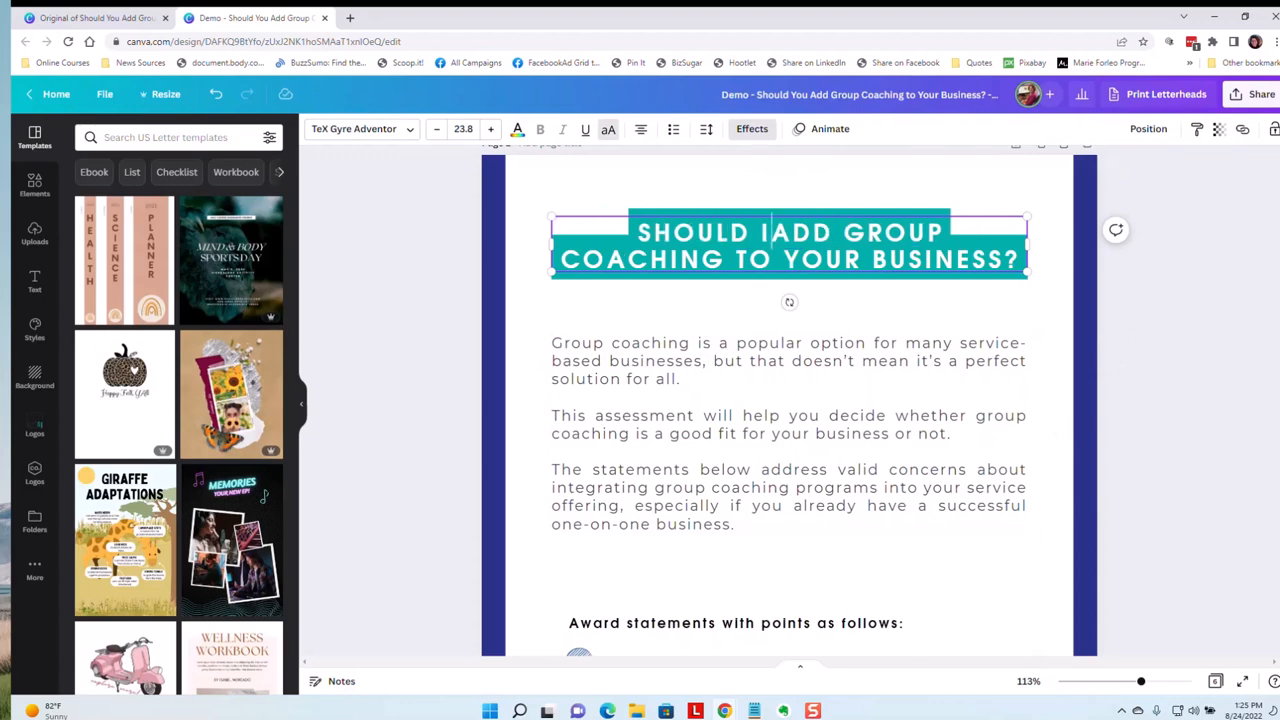
left_click(793, 232)
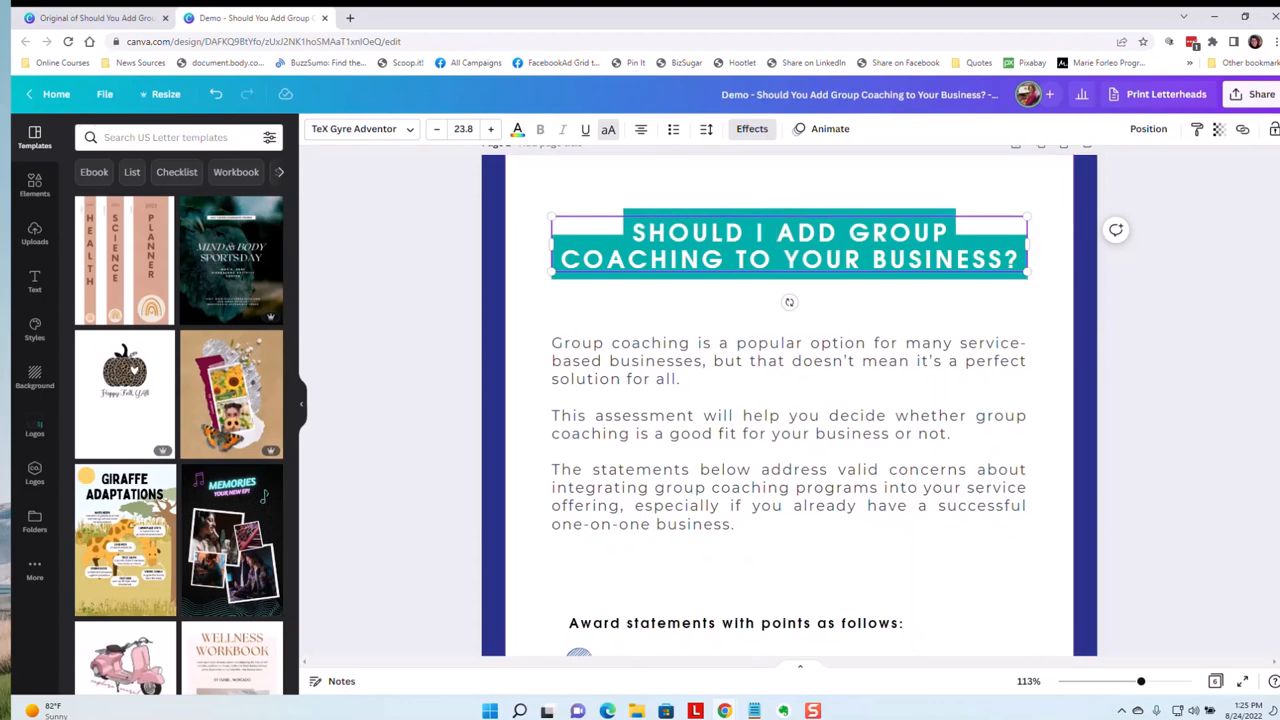
double_click(802, 259)
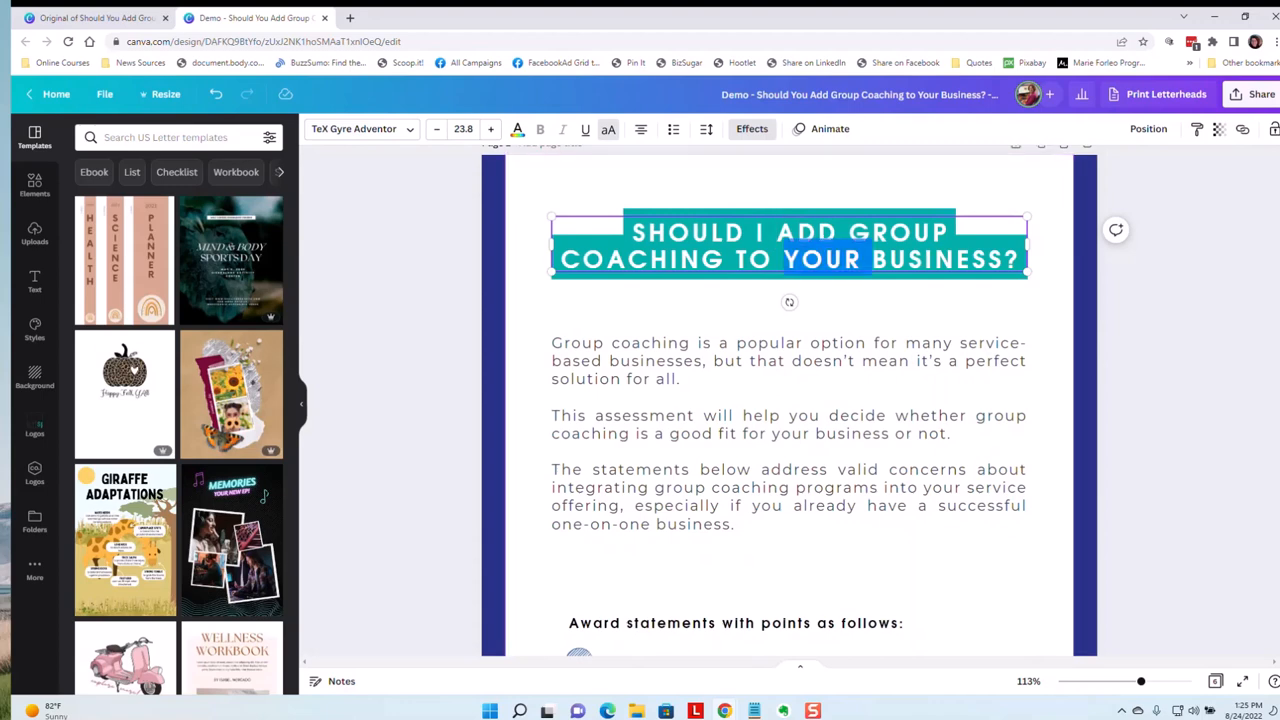
type("MY")
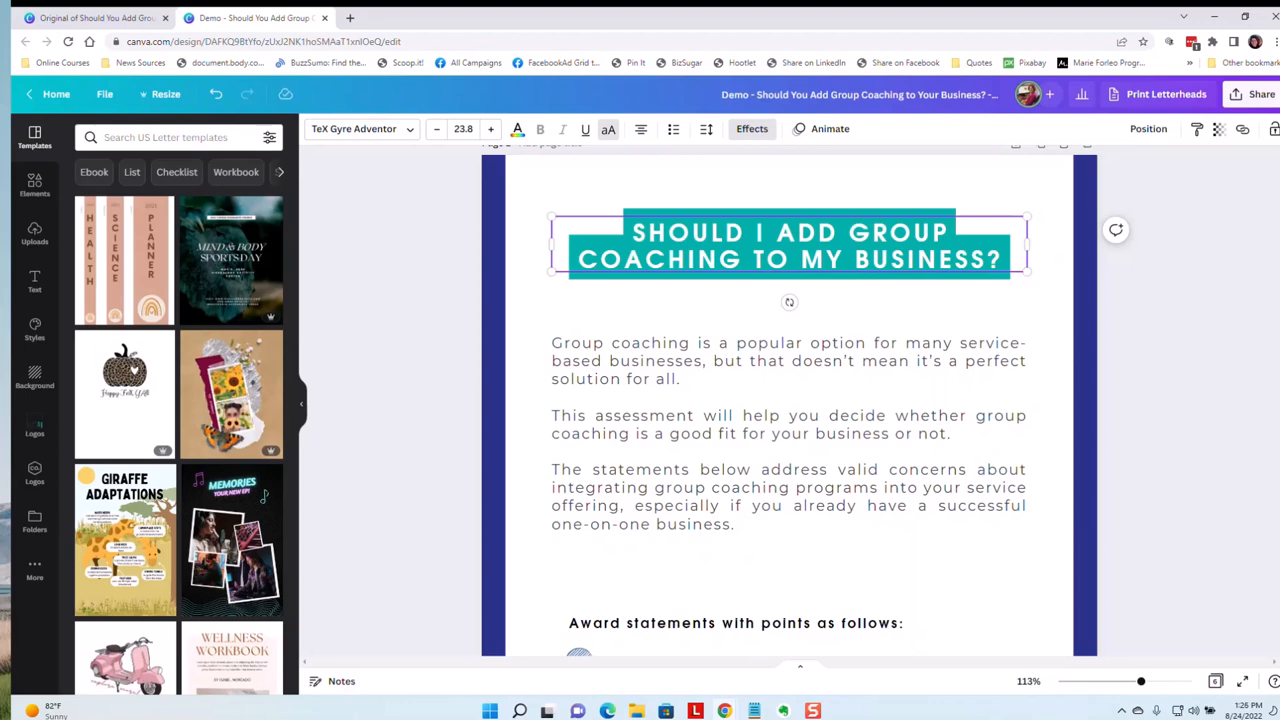
type("fitness")
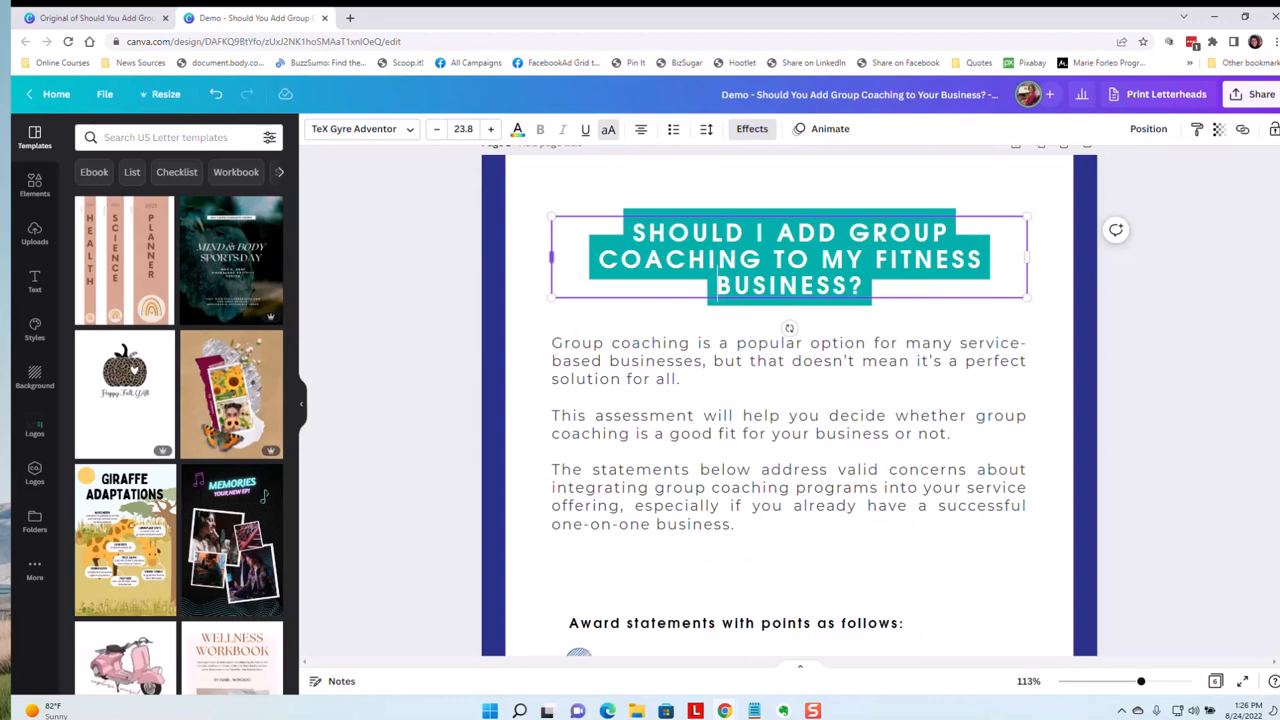
left_click_drag(551, 257, 543, 257)
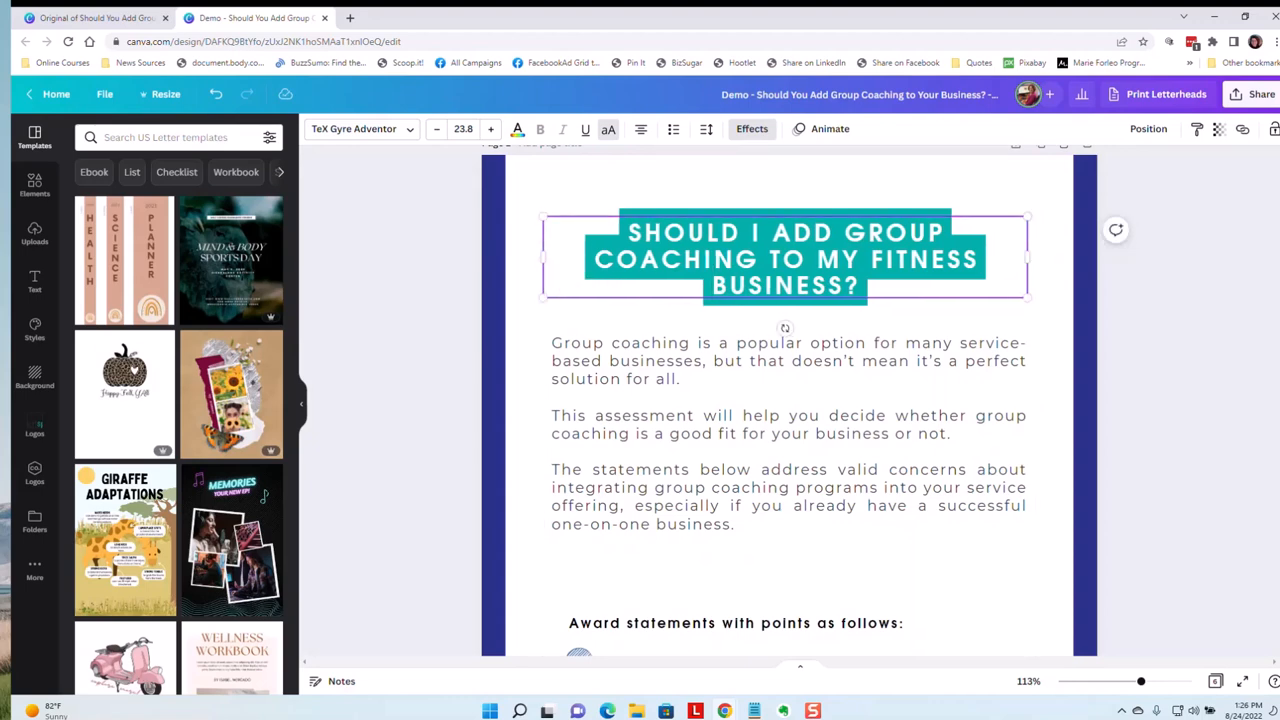
left_click_drag(1027, 257, 1036, 257)
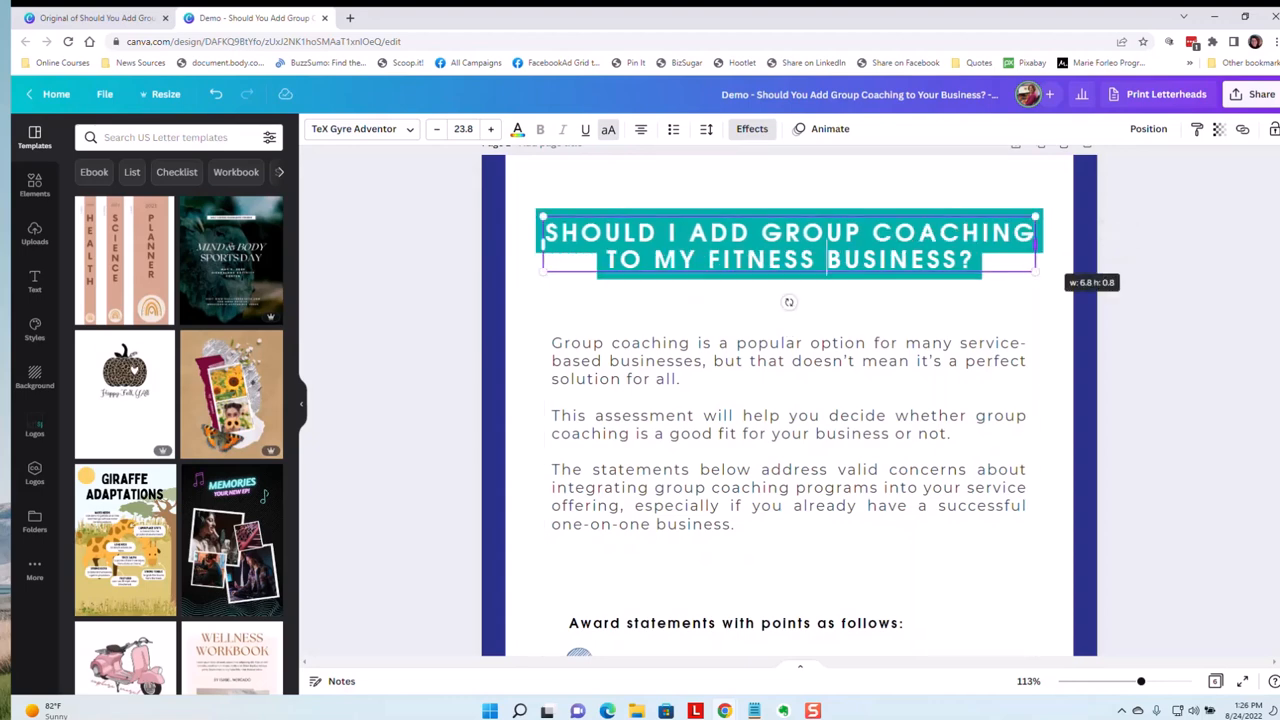
- Look through the body text, points list, statement tables and score explanations on pages 2 to 5
left_click(789, 433)
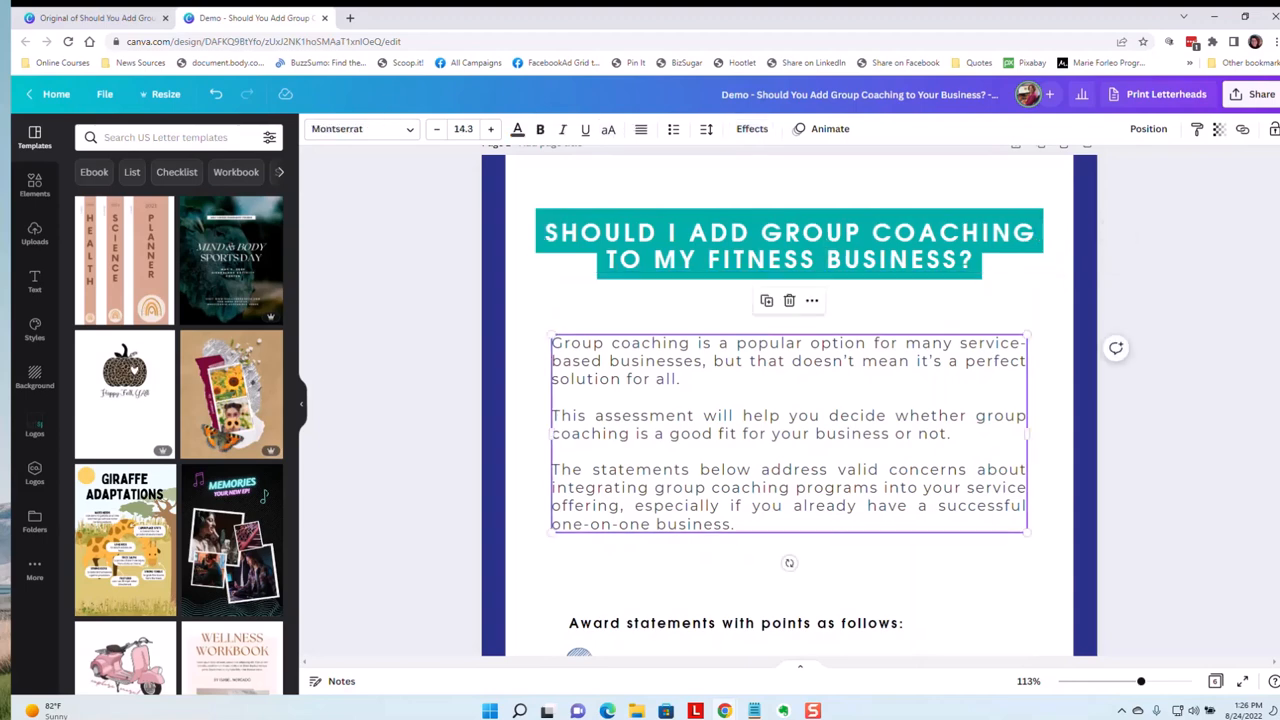
scroll(789, 400, "down", 4)
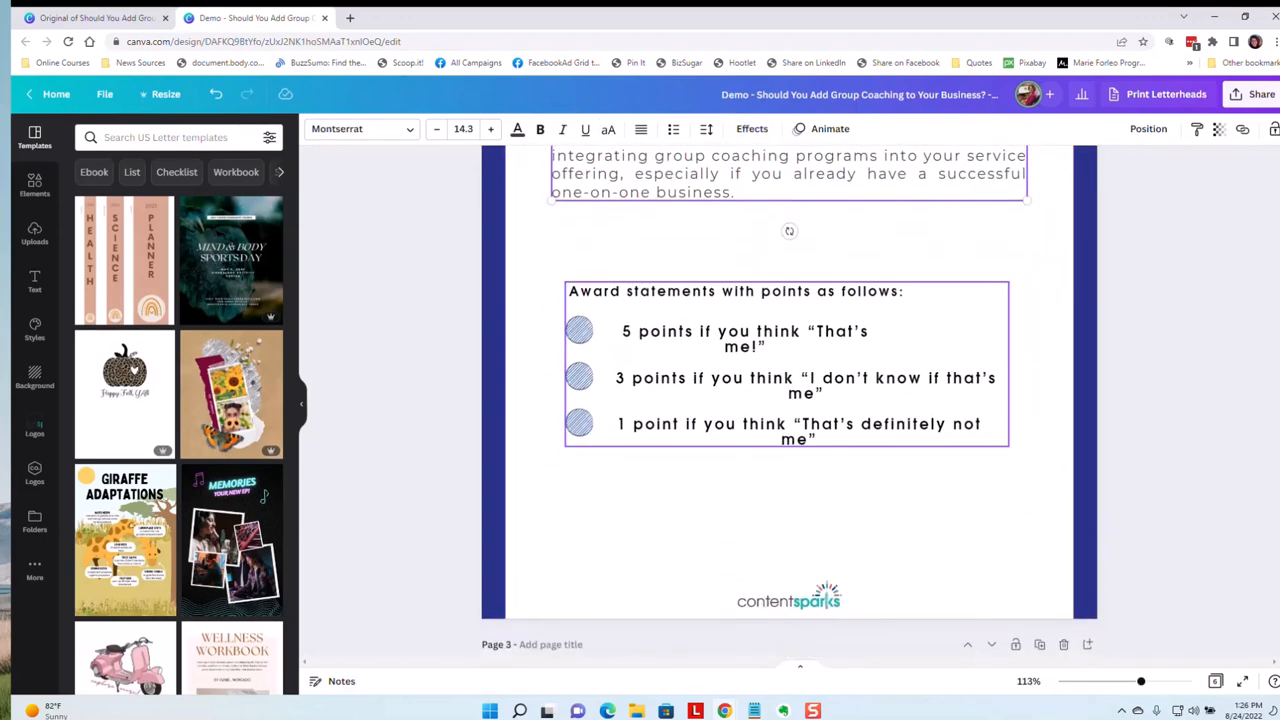
left_click(579, 329)
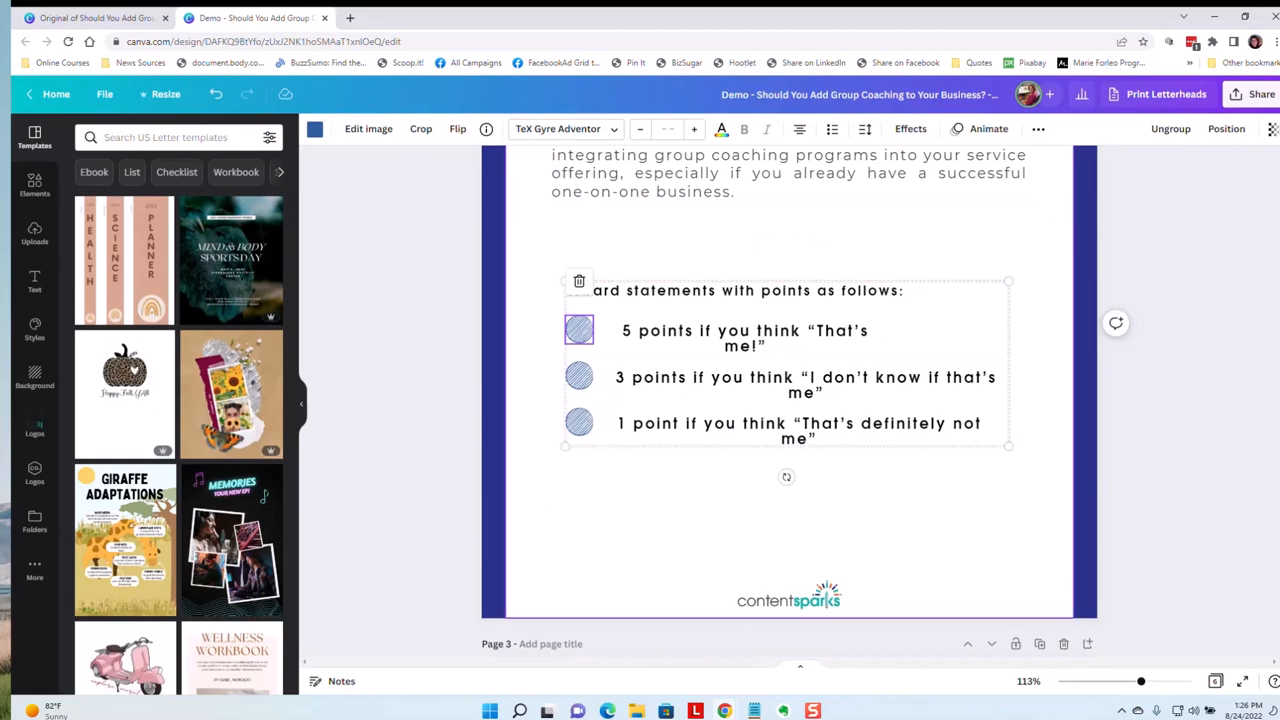
scroll(789, 400, "down", 10)
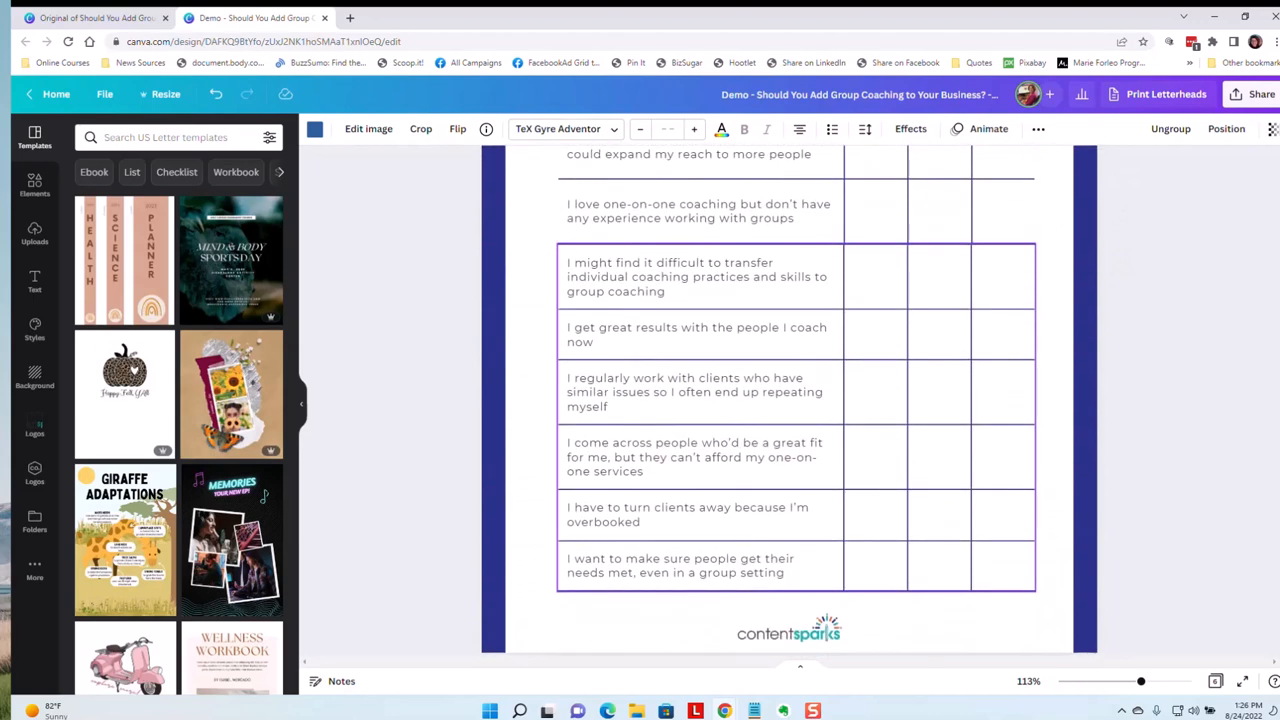
left_click(700, 273)
scroll(700, 273, "down", 1)
scroll(789, 400, "down", 10)
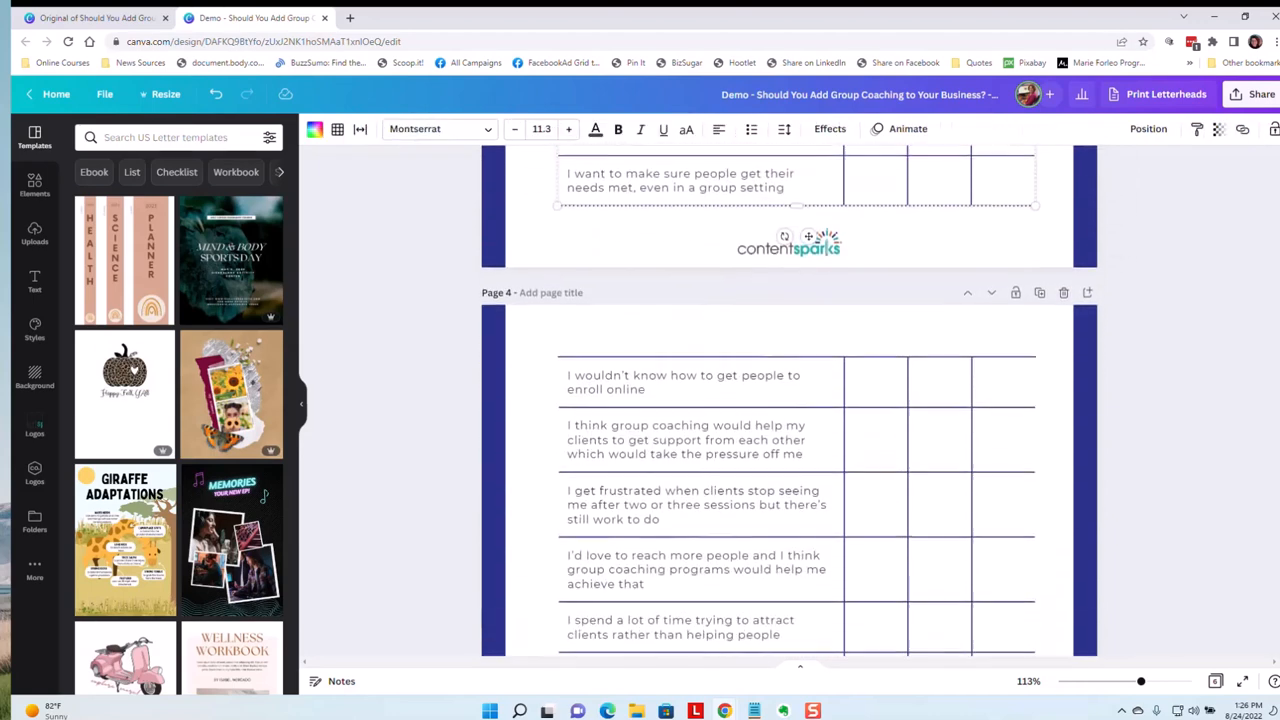
scroll(789, 400, "down", 10)
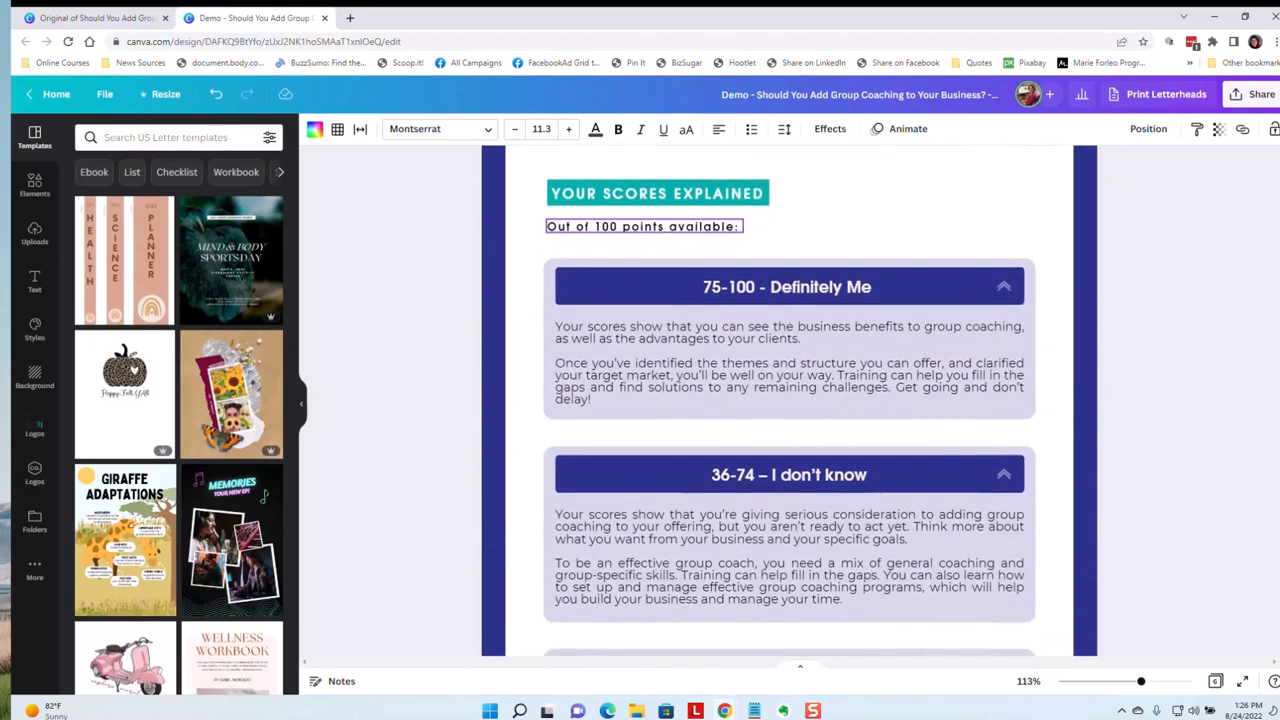
- Delete the contentsparks logo at the foot of page 4 and insert the dark-lettered color contentsparks logo from the Logos folder
scroll(822, 390, "up", 5)
left_click(822, 390)
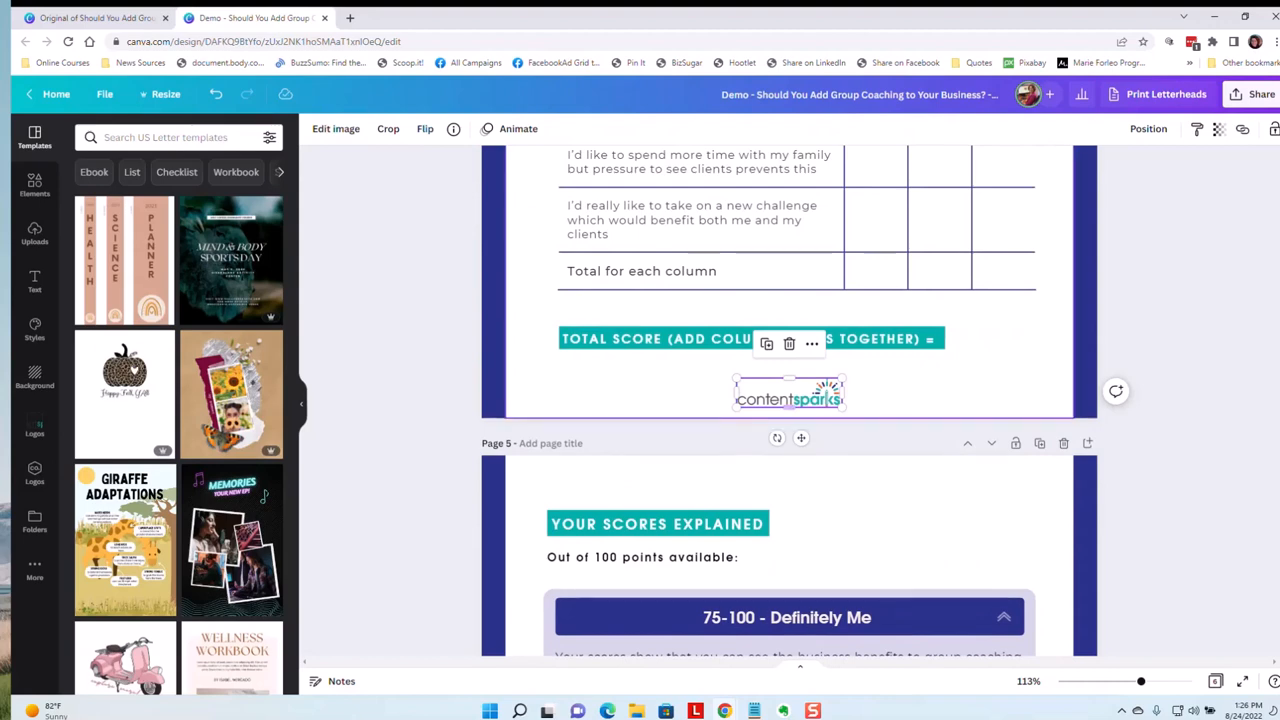
key("Delete")
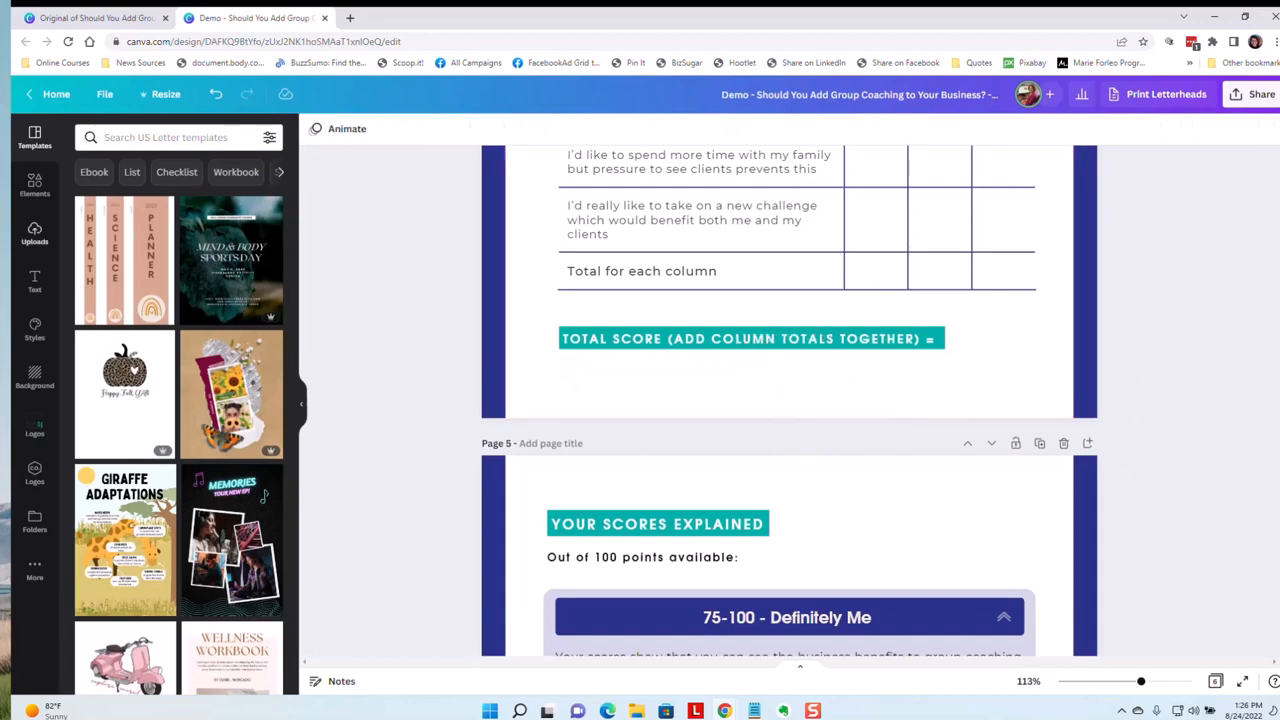
left_click(34, 234)
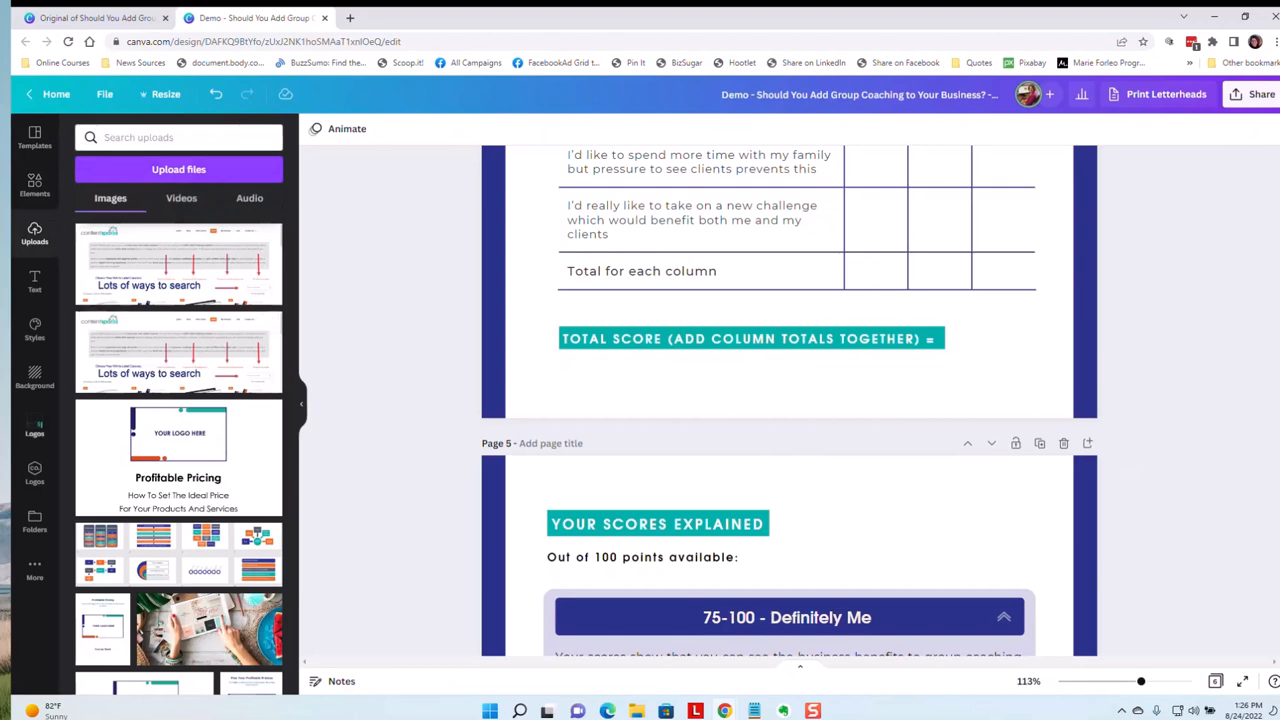
left_click(34, 428)
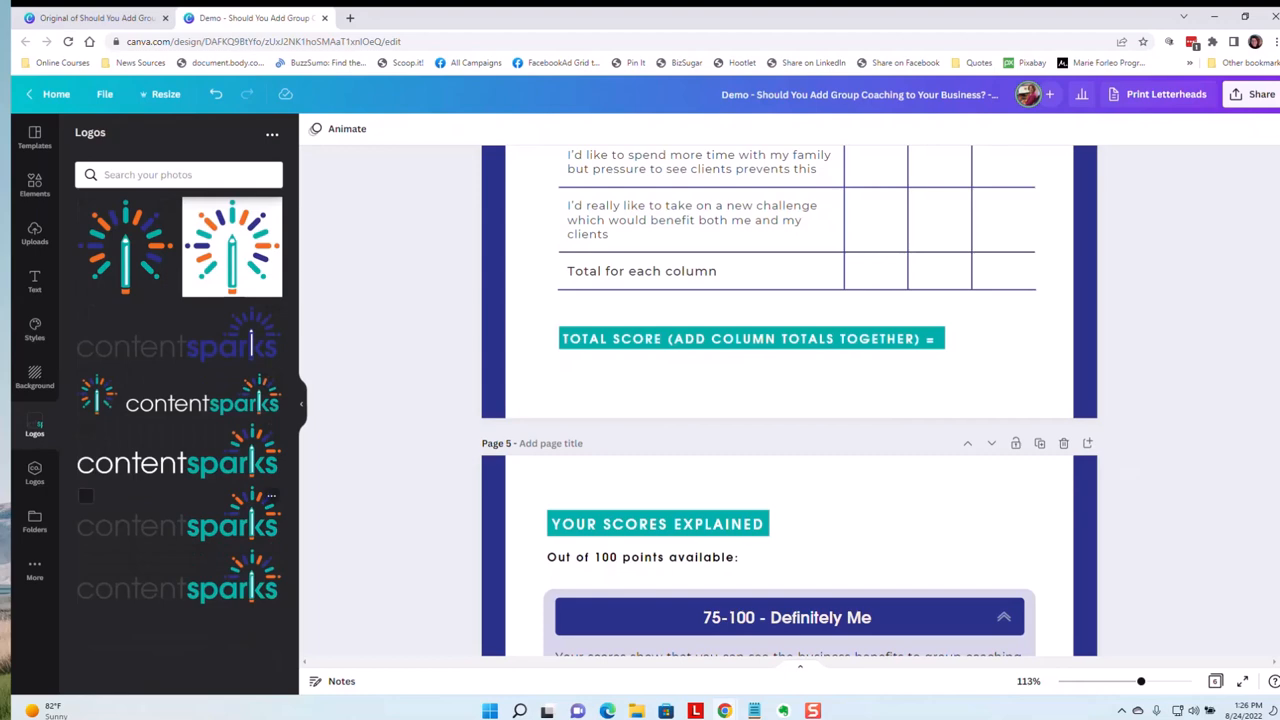
left_click(178, 515)
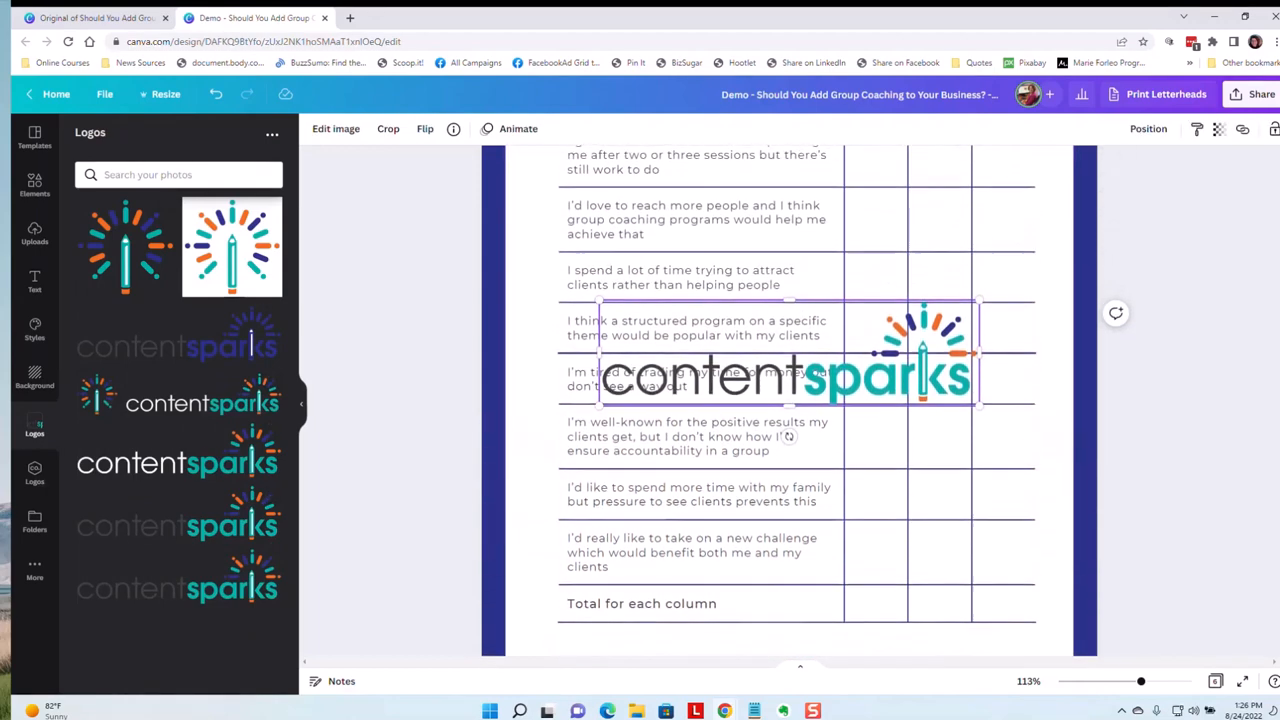
- Position the inserted logo centered below the "Total score" line on page 4 and shrink it to footer size
scroll(789, 428, "down", 1)
left_click_drag(789, 300, 789, 560)
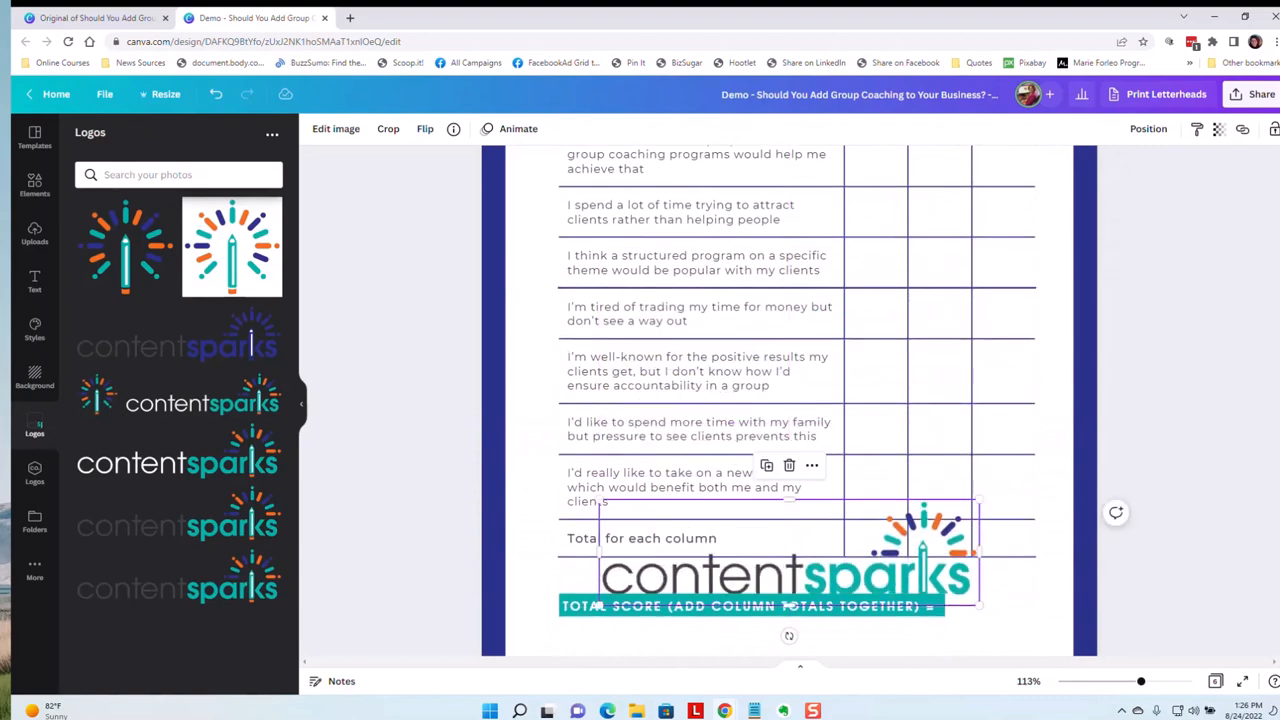
scroll(789, 560, "down", 4)
left_click_drag(598, 341, 598, 401)
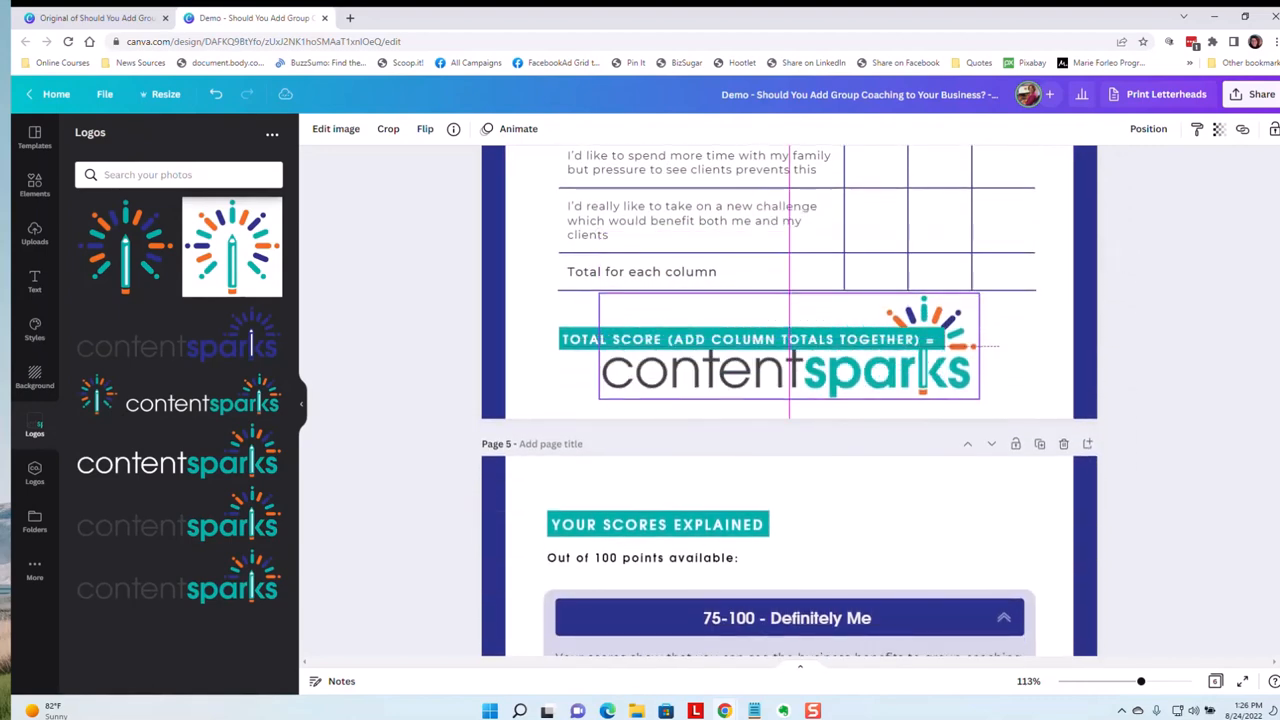
left_click_drag(979, 293, 783, 392)
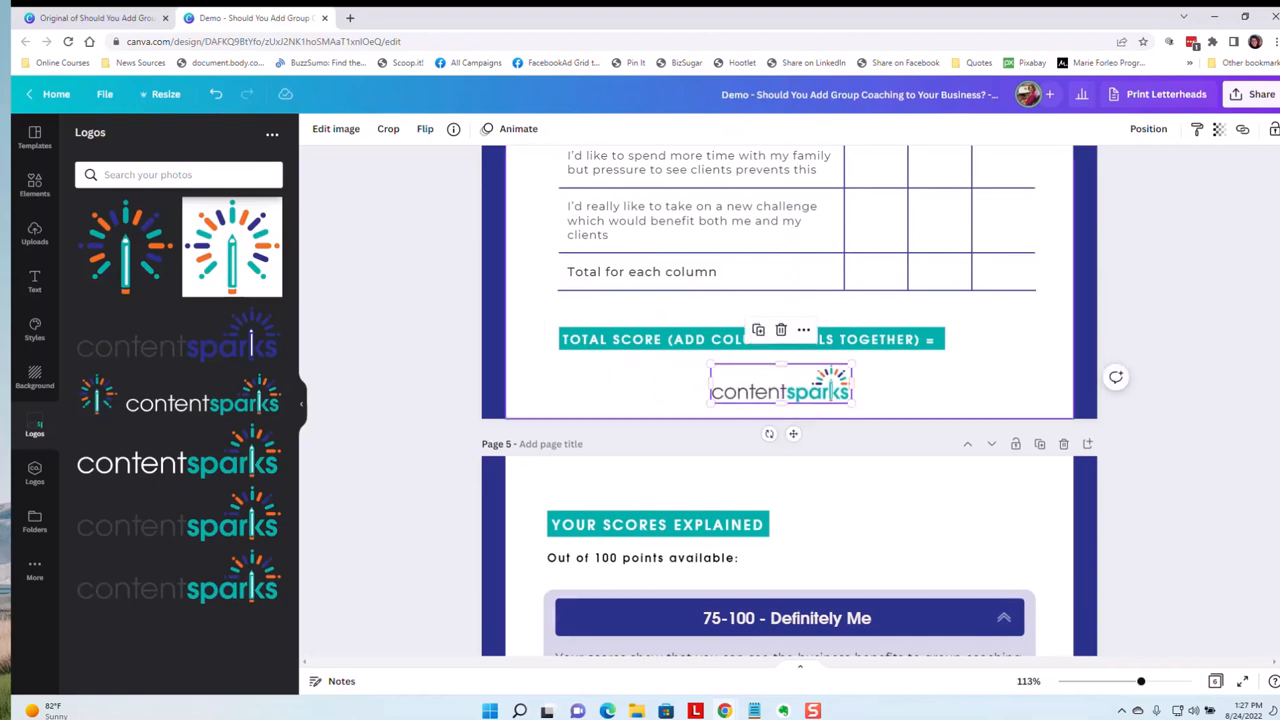
- Replace the "Join my course" banner text on page 6 with "LEARN MORE"
scroll(790, 400, "down", 3)
scroll(790, 400, "down", 2)
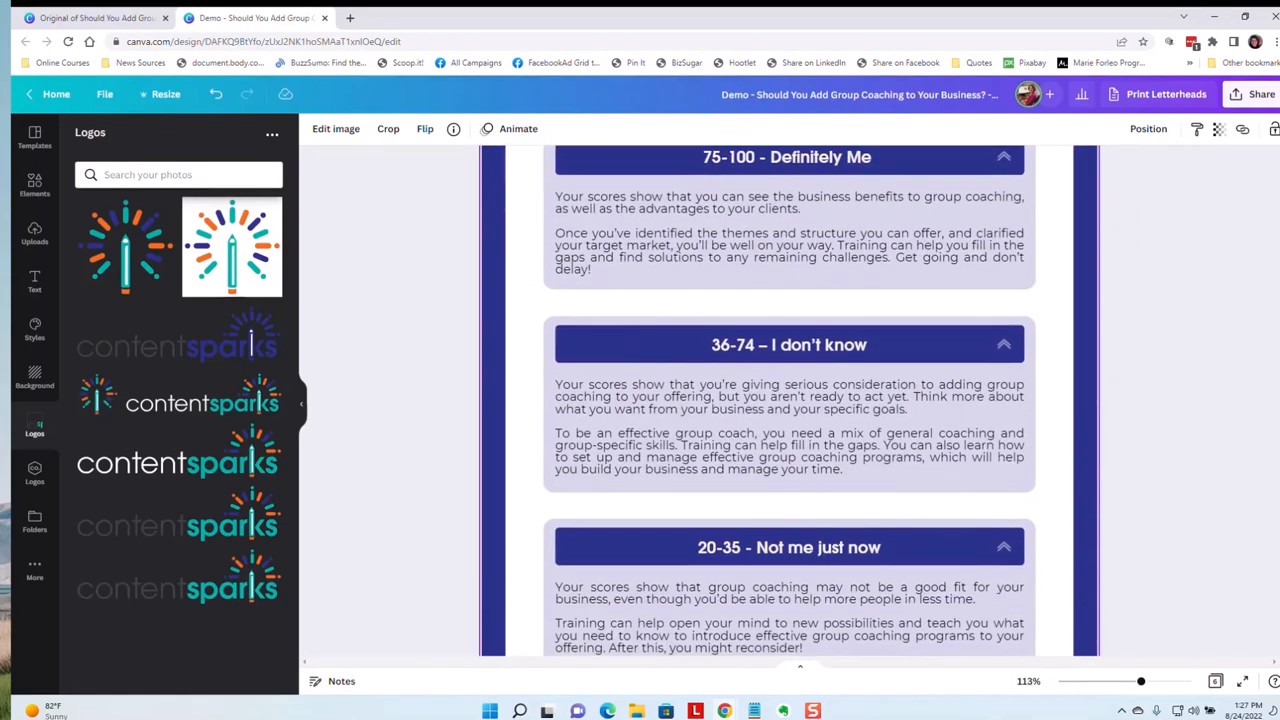
scroll(790, 400, "down", 9)
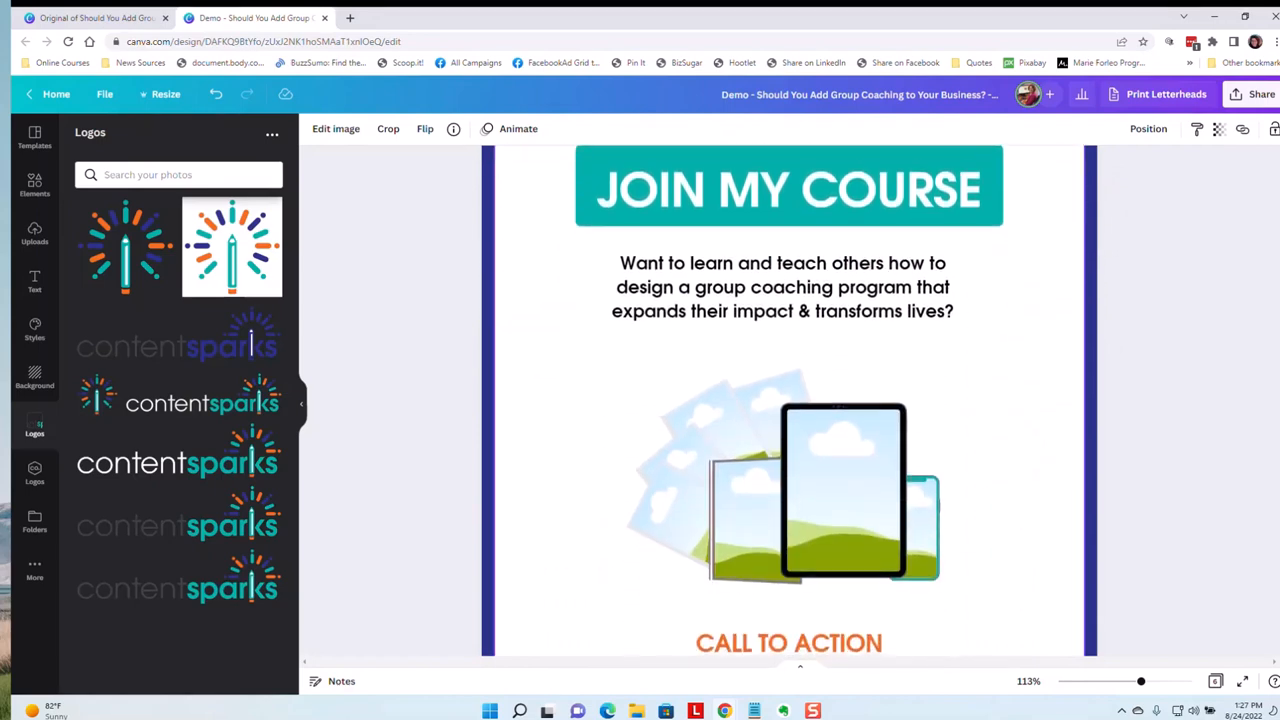
scroll(790, 400, "down", 2)
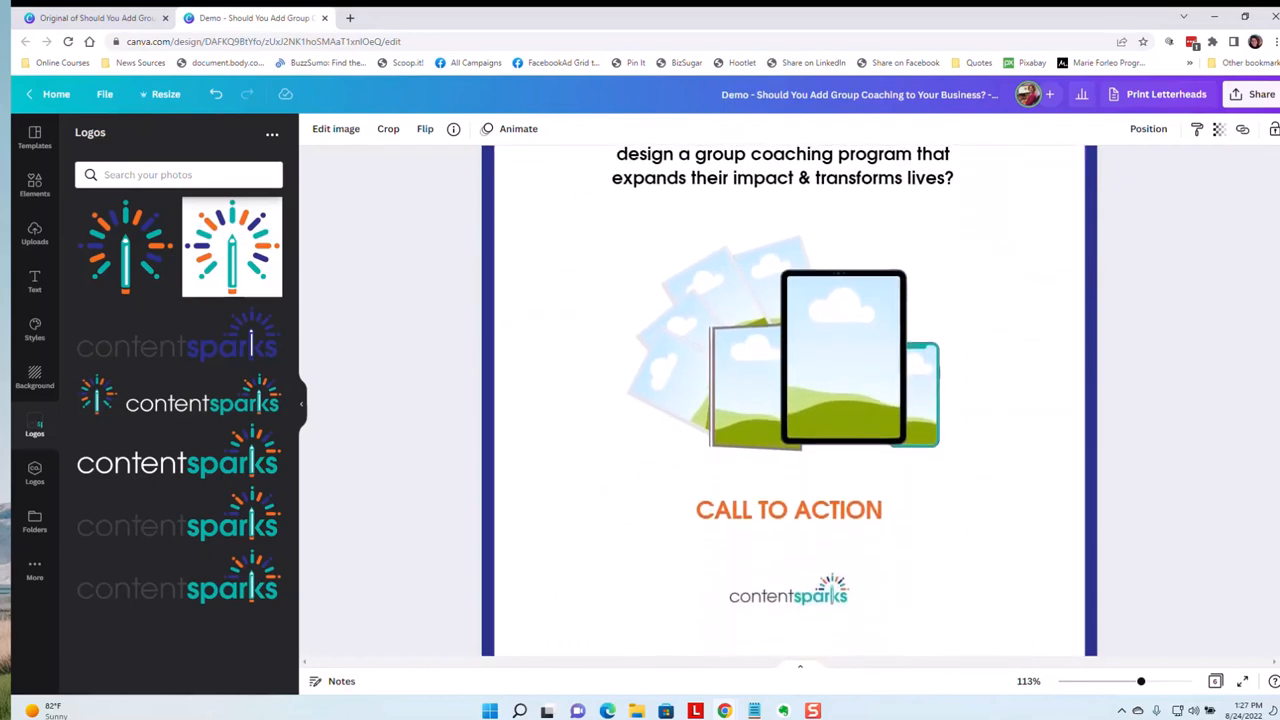
left_click_drag(1141, 681, 1120, 681)
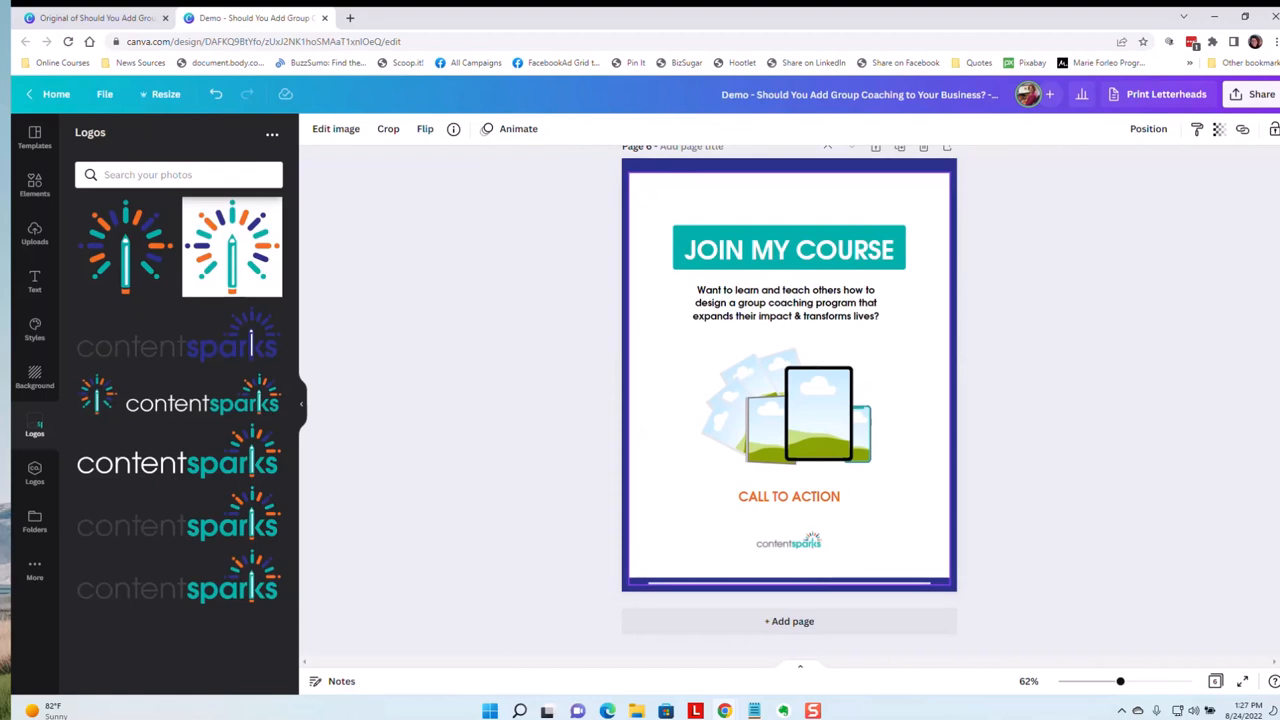
left_click(789, 250)
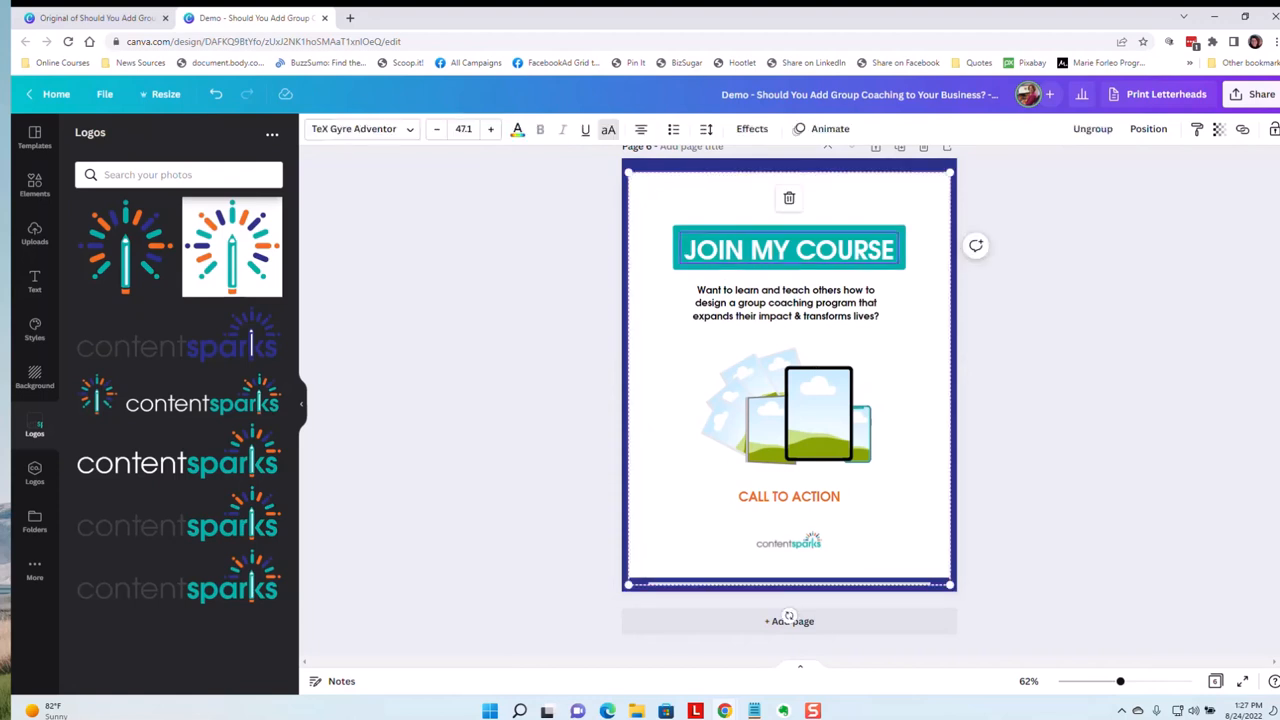
left_click(686, 250)
left_click_drag(685, 250, 894, 250)
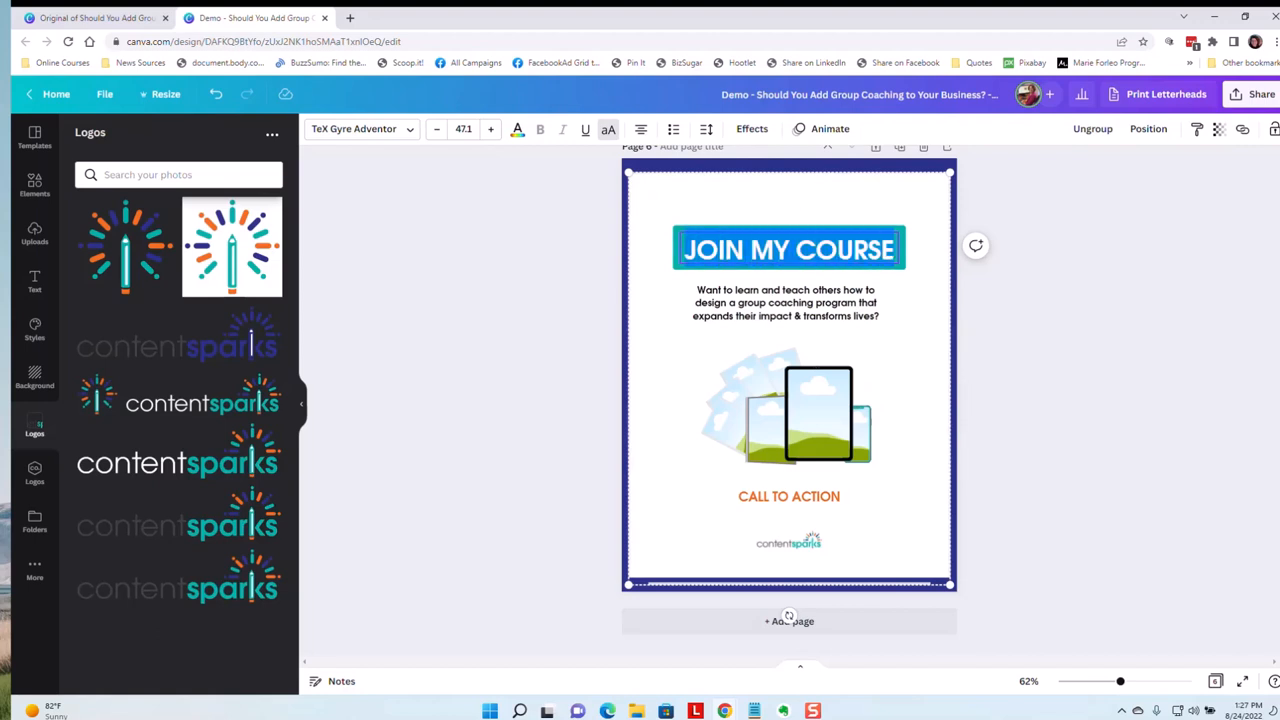
type("LEARN MORE")
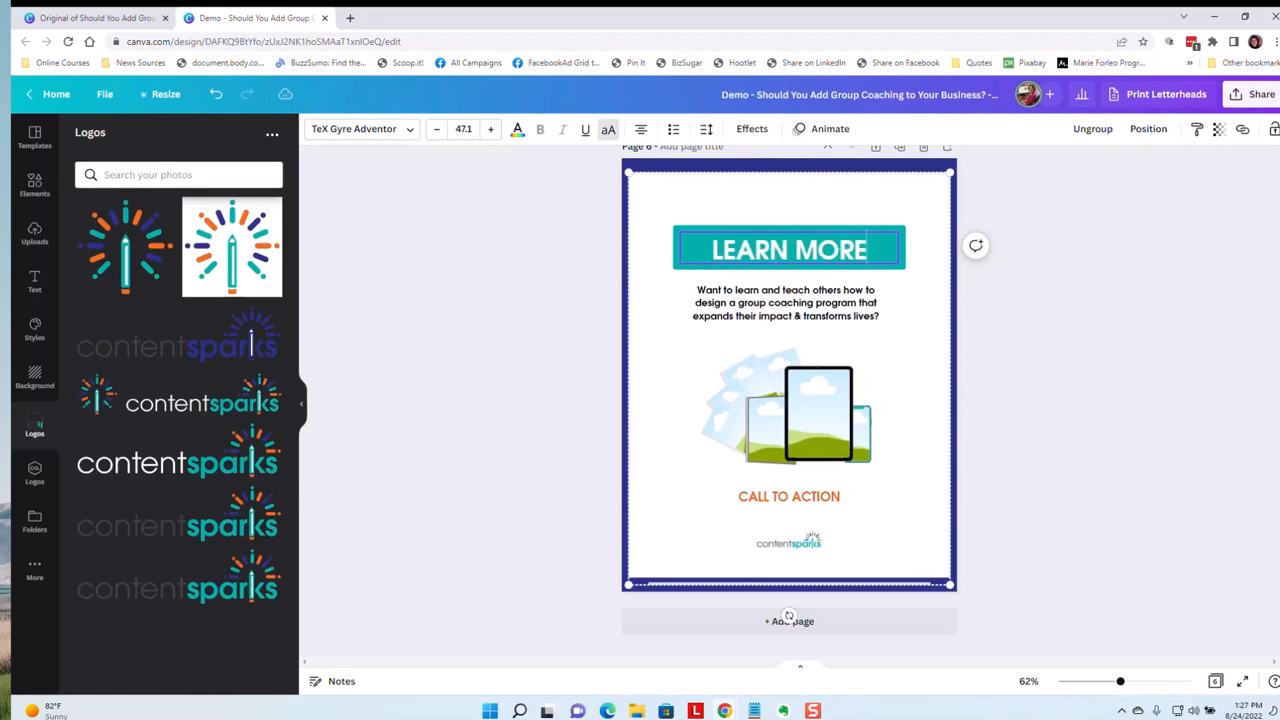
- Select the words "and teach others" in the paragraph below the page 6 banner
left_click(786, 303)
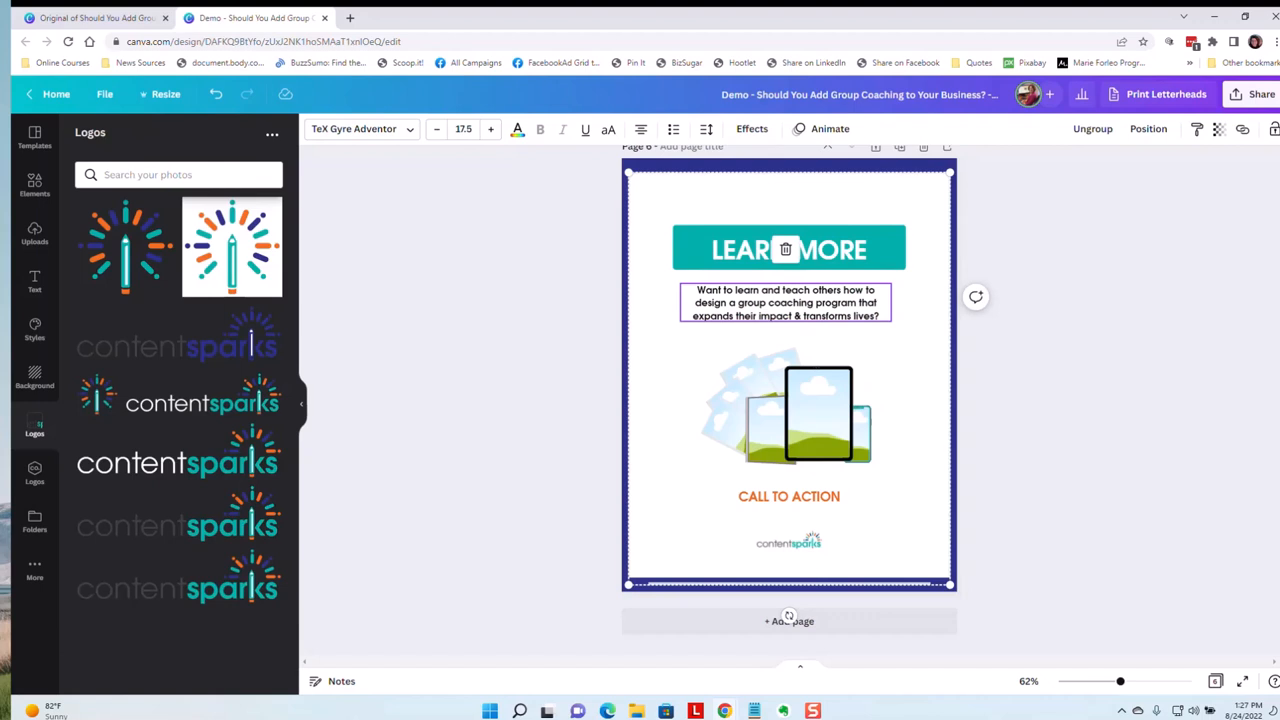
left_click(744, 289)
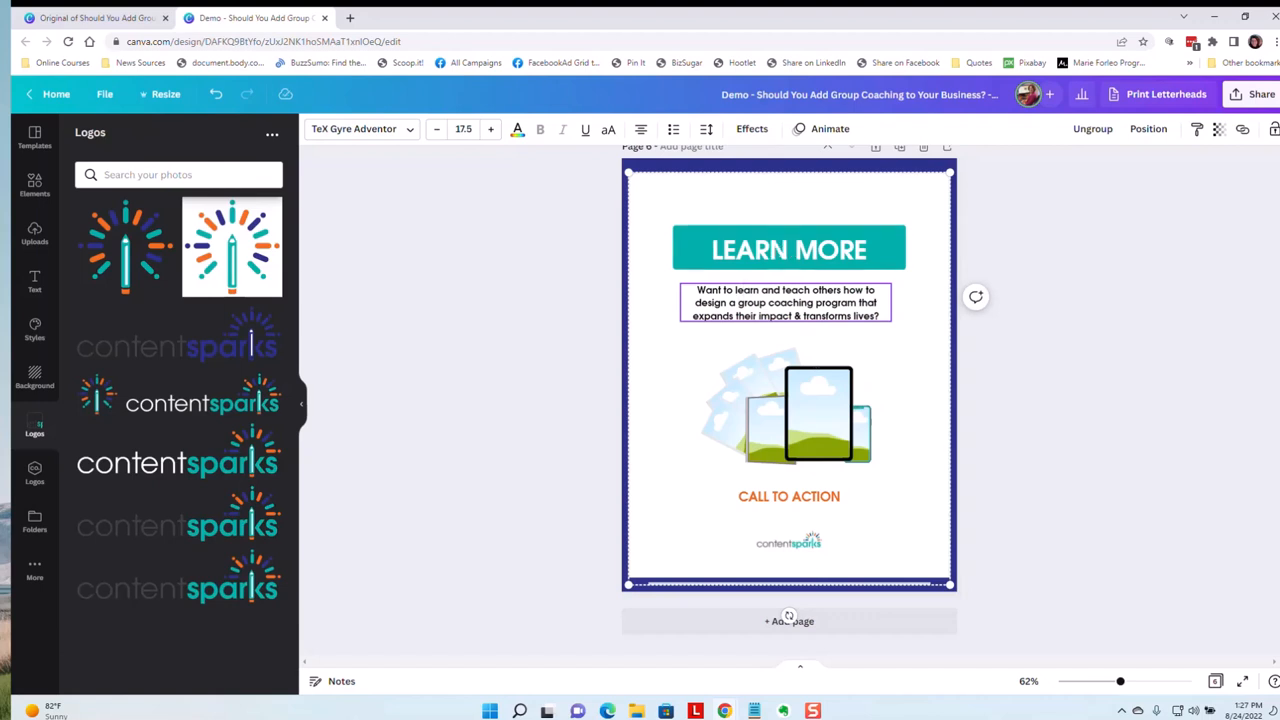
left_click_drag(760, 290, 842, 290)
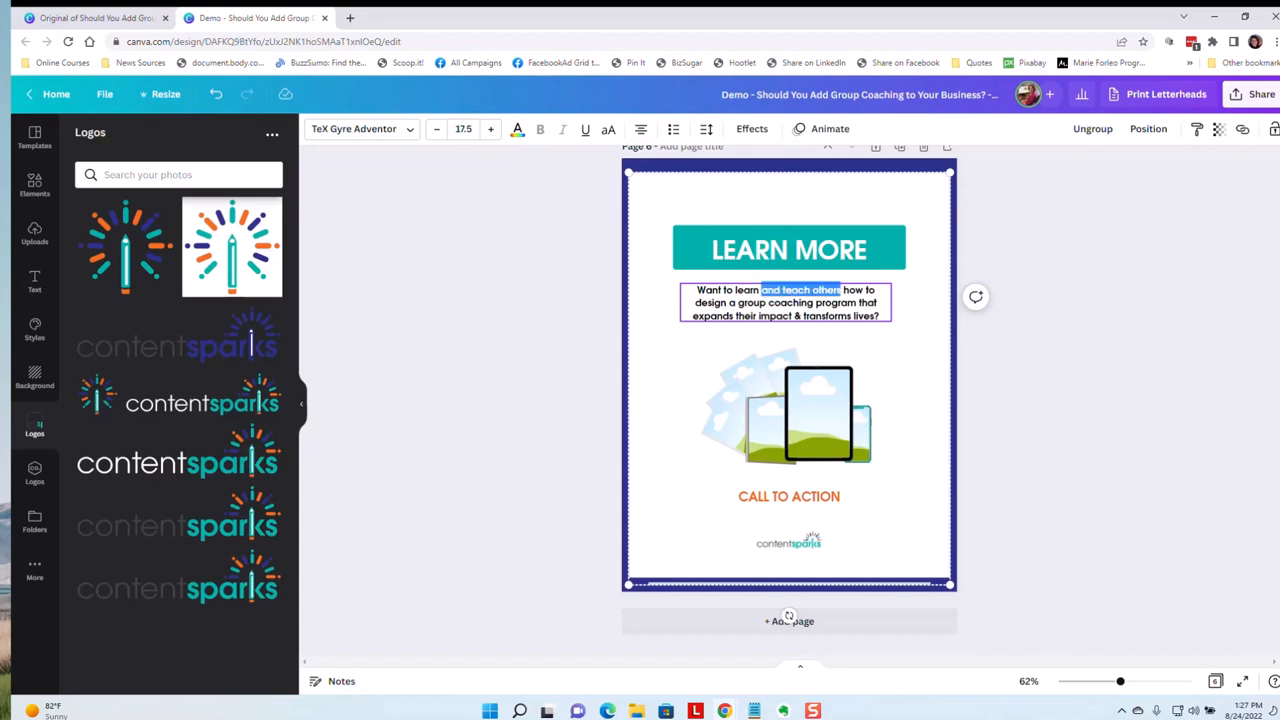